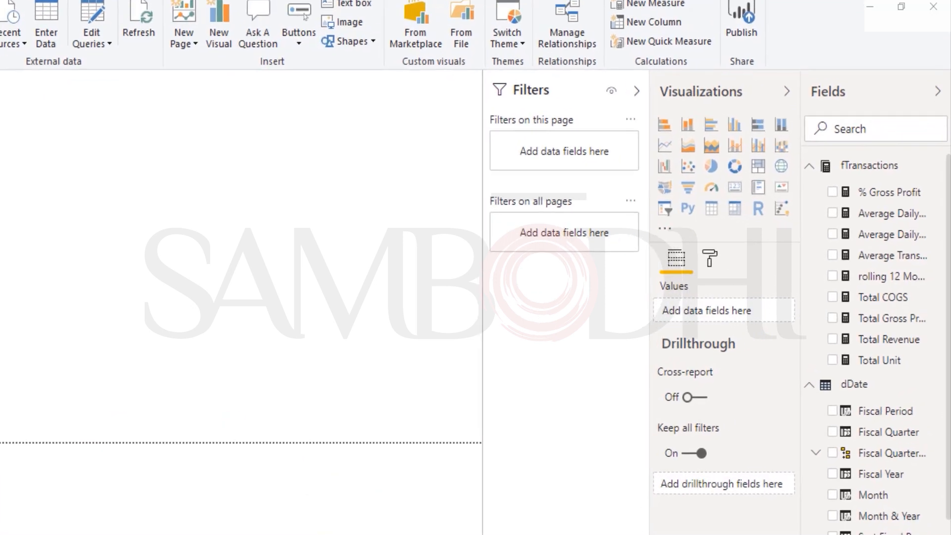
# - Add a multi-row card to the Fiscal report page and widen it across most of the page
pyautogui.click(745, 184)
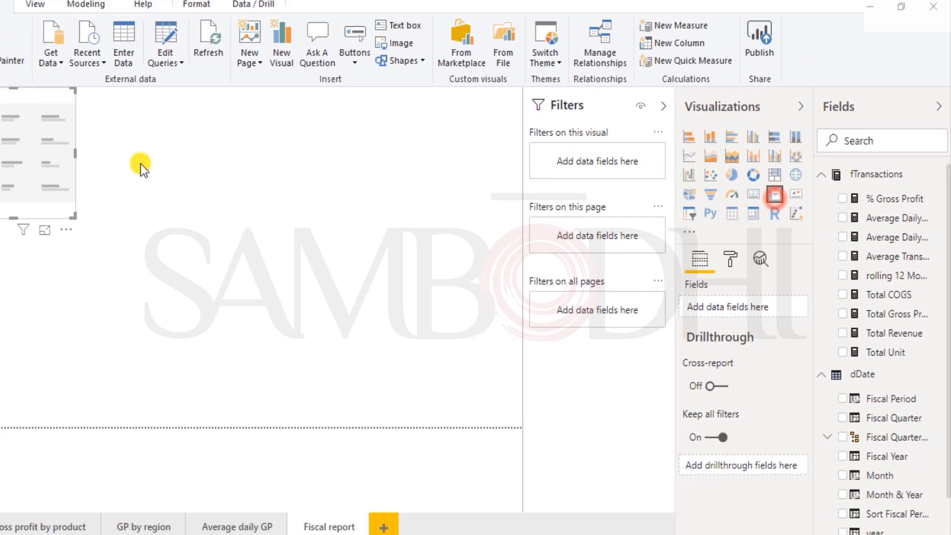
pyautogui.moveTo(151, 165); pyautogui.dragTo(522, 157)
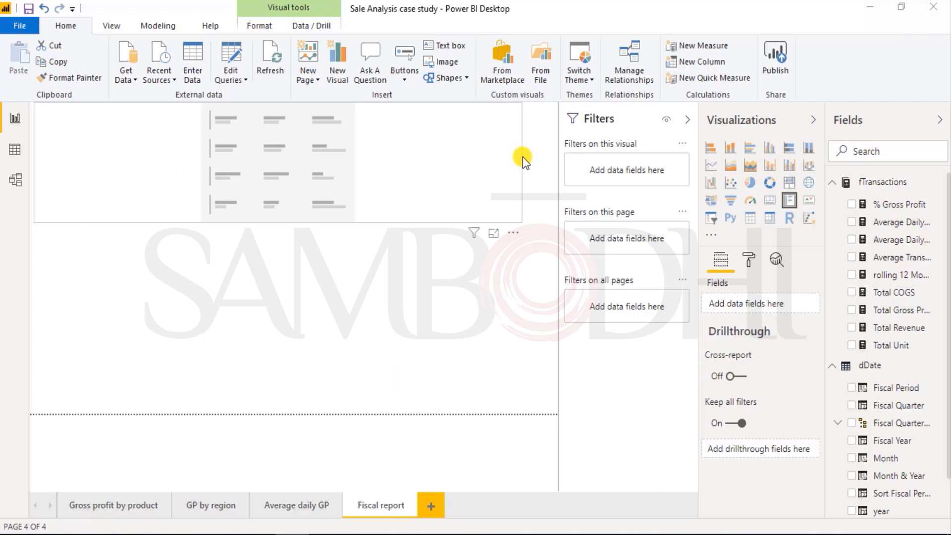
pyautogui.click(522, 156)
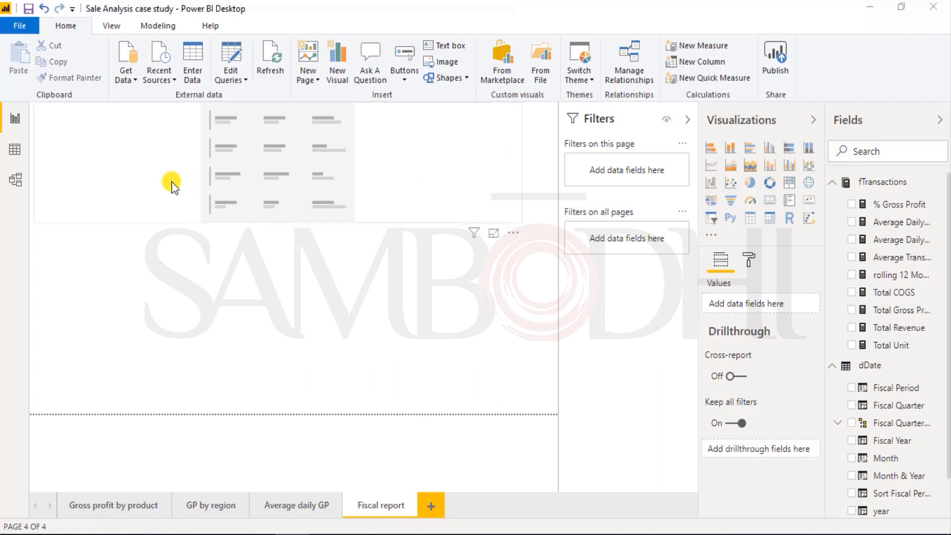
# - Add Total Unit, Total Revenue, Total COGS and Total Gross Profit to the multi-row card
pyautogui.click(127, 165)
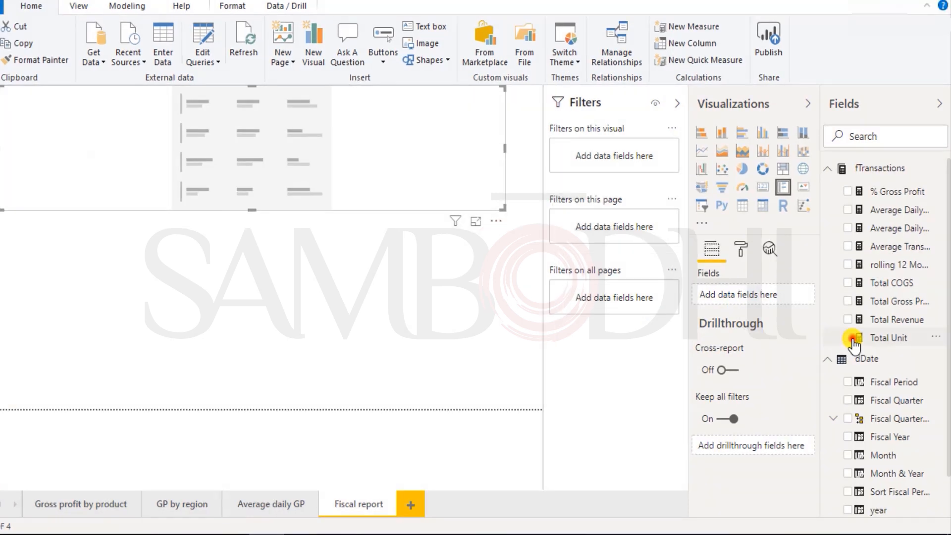
pyautogui.click(850, 339)
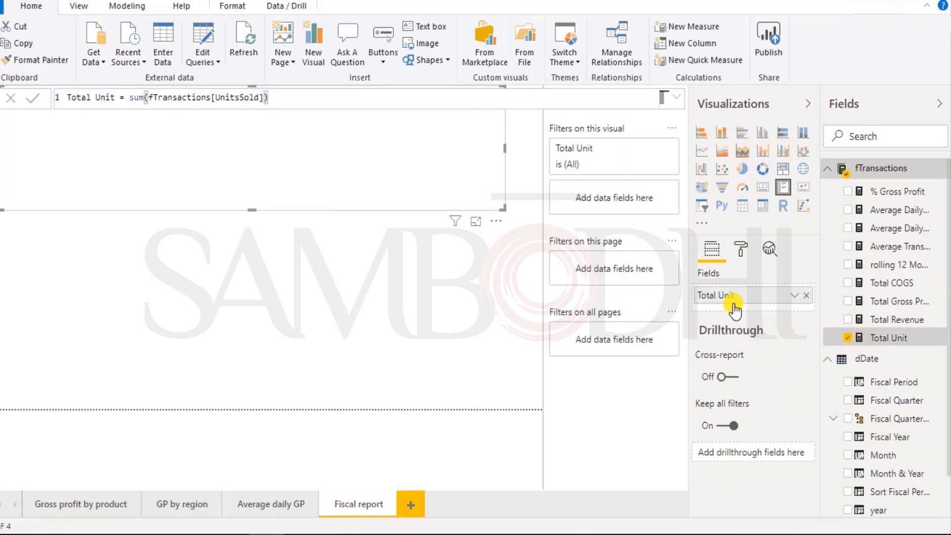
pyautogui.click(853, 321)
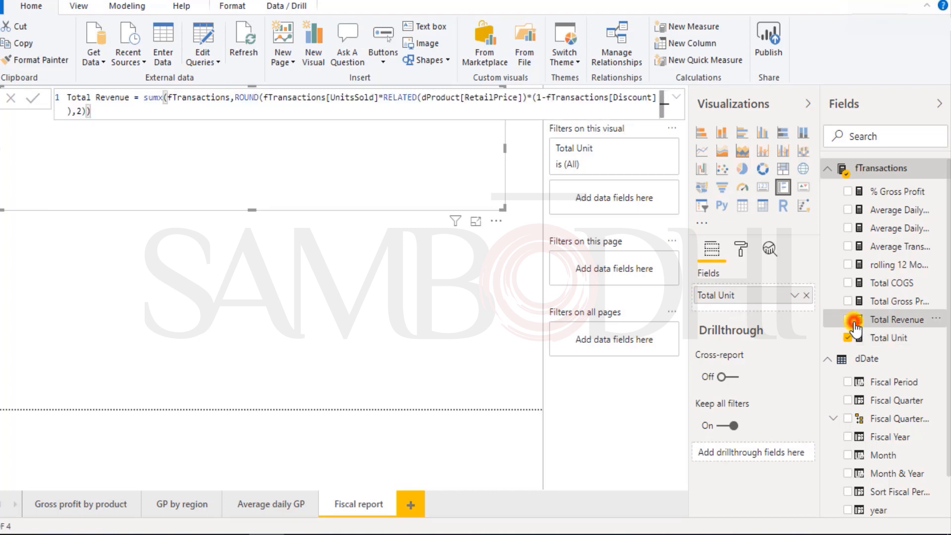
pyautogui.click(848, 284)
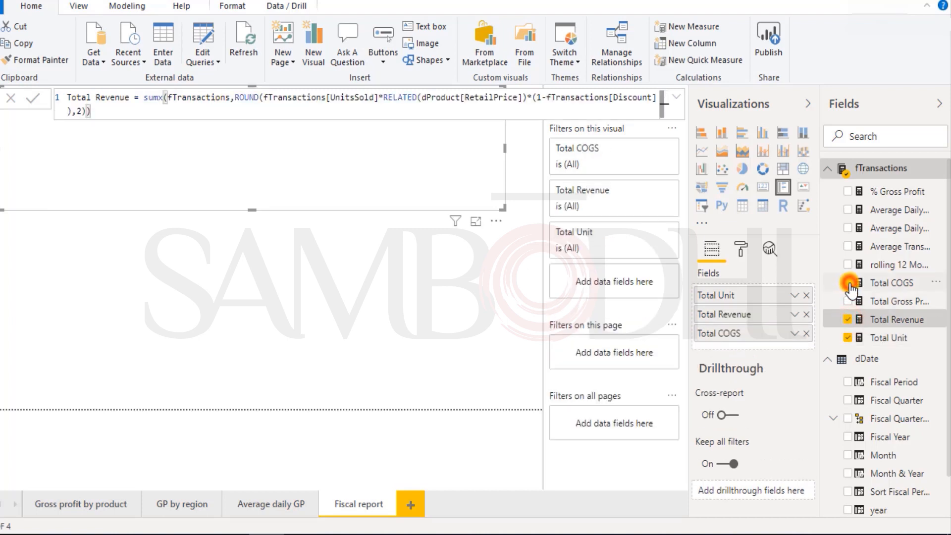
pyautogui.click(847, 302)
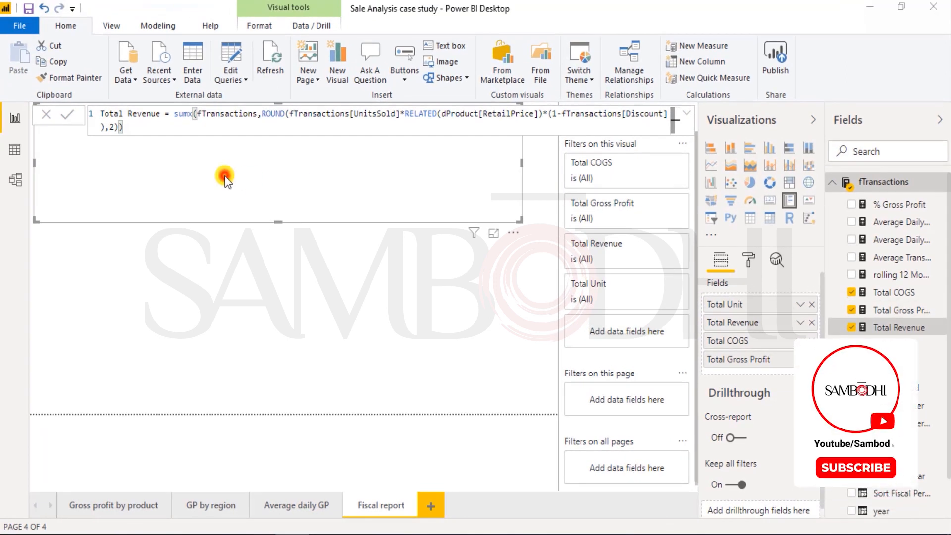
# - Reduce the multi-row card's height to a thin strip along the upper edge of the page
pyautogui.click(414, 360)
pyautogui.click(228, 115)
pyautogui.moveTo(278, 223); pyautogui.dragTo(274, 131)
pyautogui.click(246, 227)
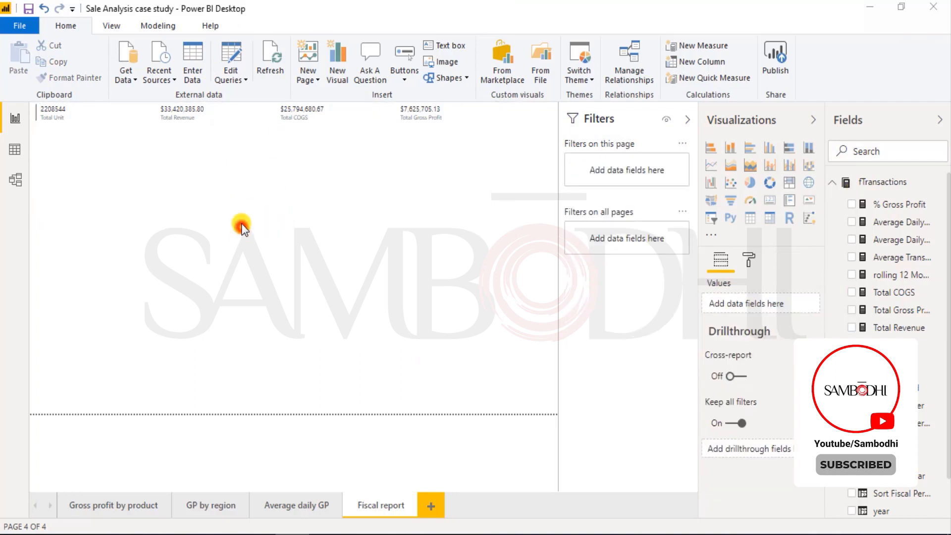
# - Insert a stacked bar chart beneath the card and resize it into a tall, narrow visual along the page's left side
pyautogui.click(710, 149)
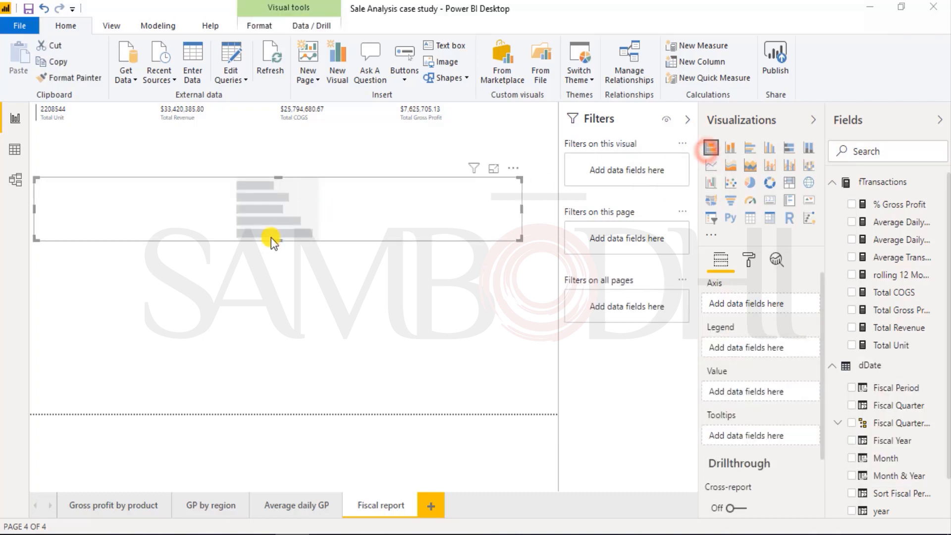
pyautogui.moveTo(279, 241); pyautogui.dragTo(269, 364)
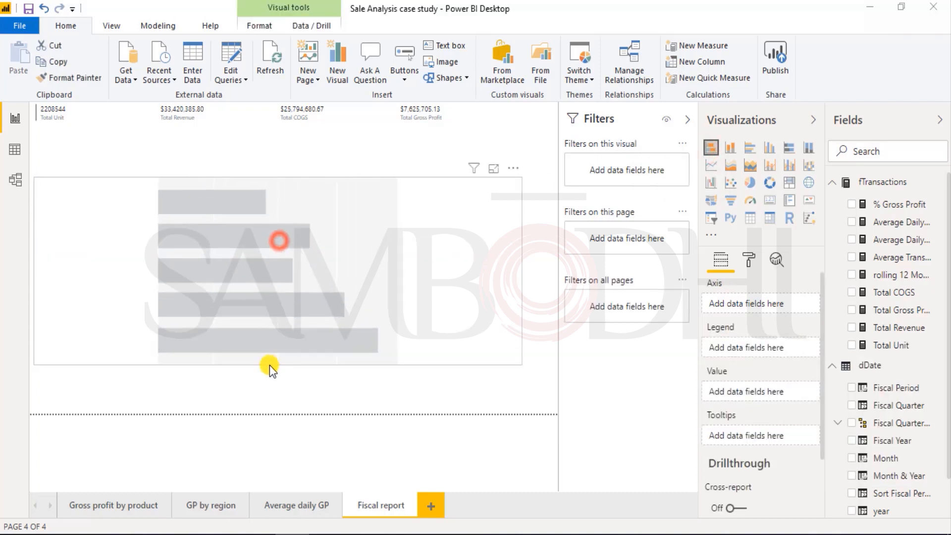
pyautogui.click(279, 176)
pyautogui.moveTo(280, 177); pyautogui.dragTo(204, 139)
pyautogui.moveTo(520, 294); pyautogui.dragTo(191, 253)
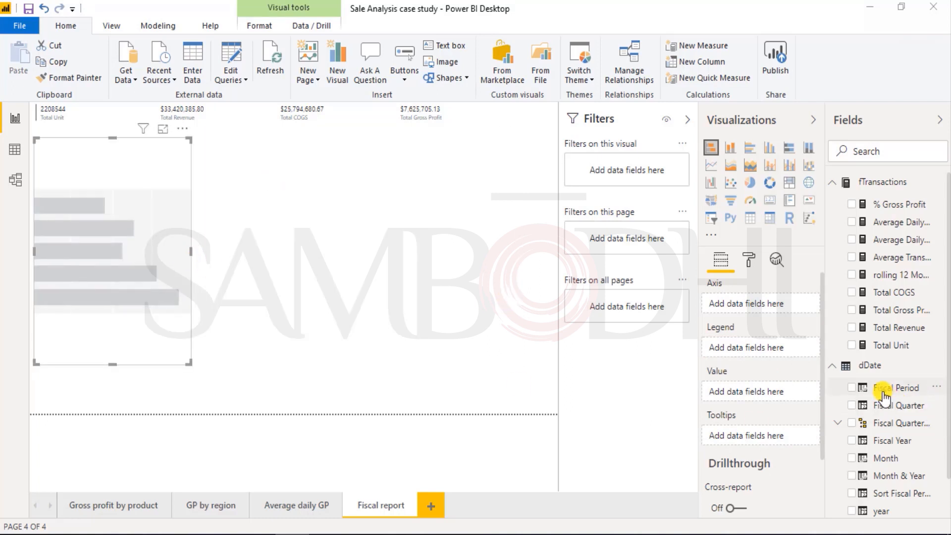
# - Plot Total Gross Profit by Fiscal Period in the bar chart and extend the chart down to the page's lower edge
pyautogui.click(853, 388)
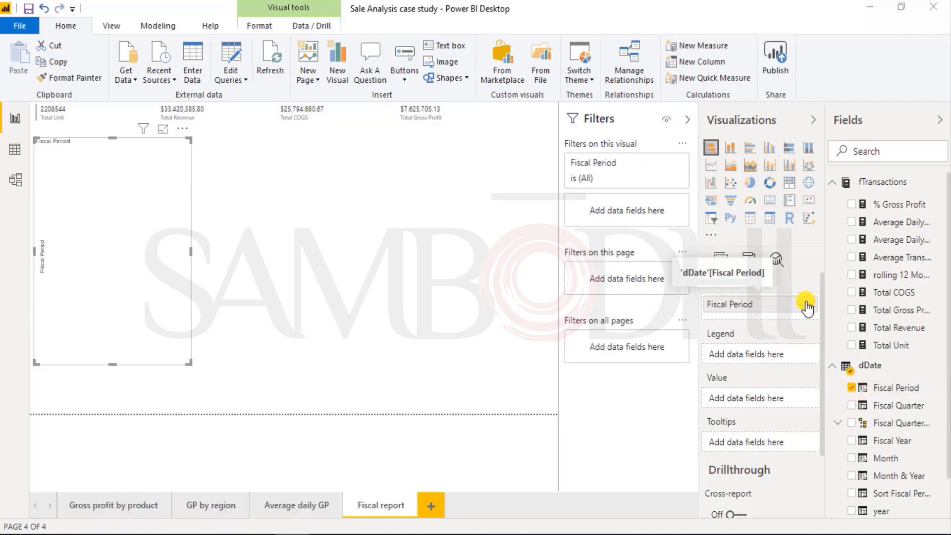
pyautogui.click(852, 311)
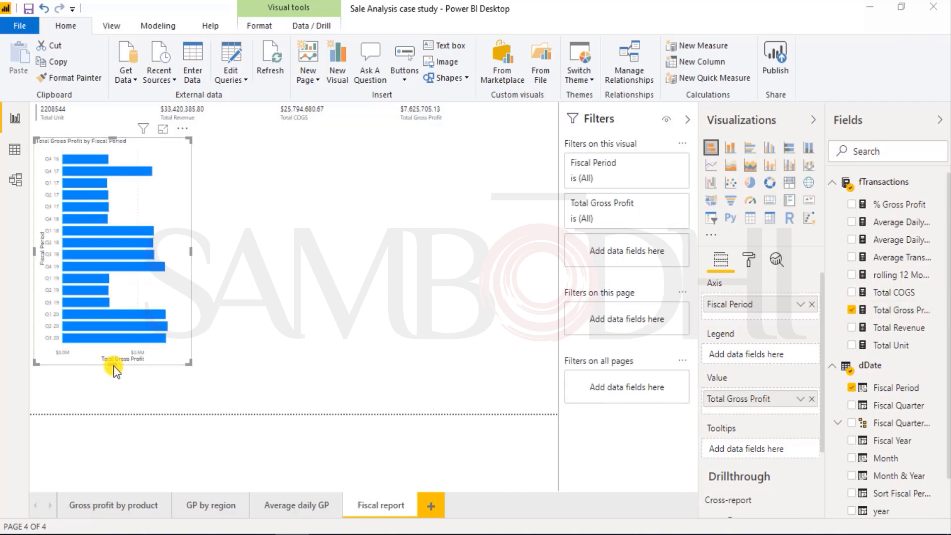
pyautogui.click(88, 424)
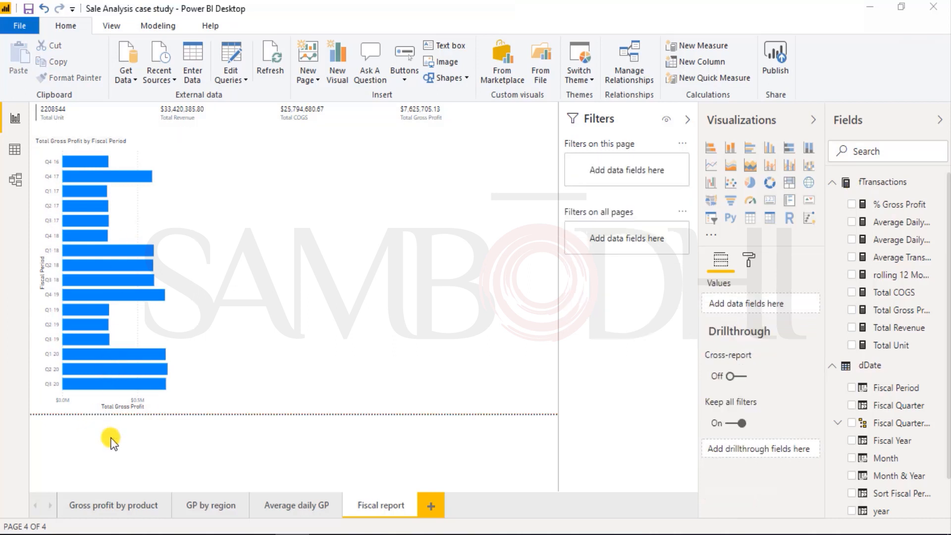
# - Apply a conditional color scale to the bar chart's data colors, from light orange for the lowest value to dark brown for the highest
pyautogui.rightClick(117, 215)
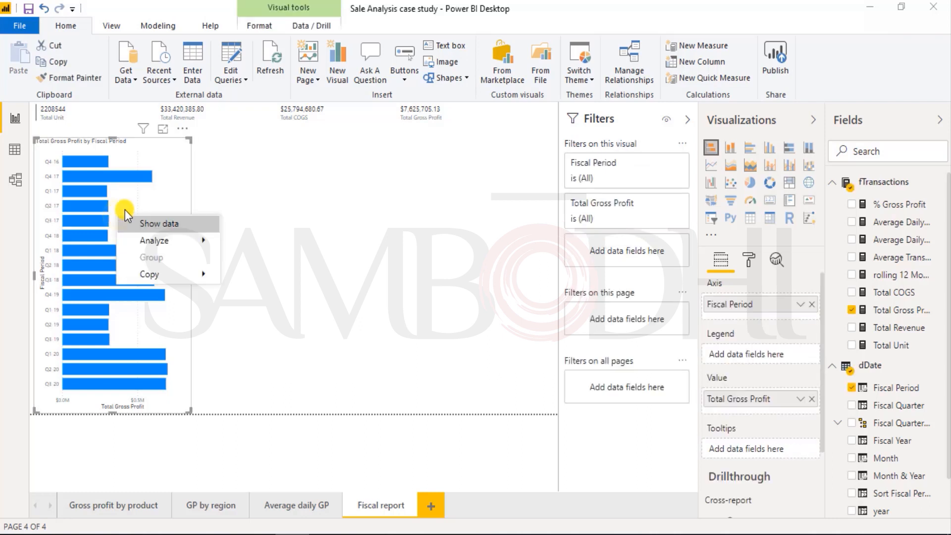
pyautogui.click(126, 204)
pyautogui.click(749, 260)
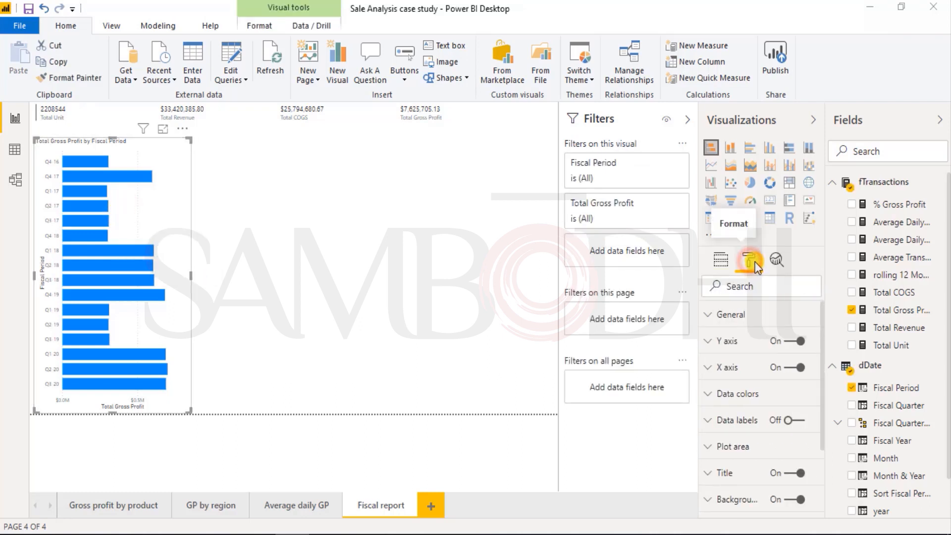
pyautogui.click(711, 401)
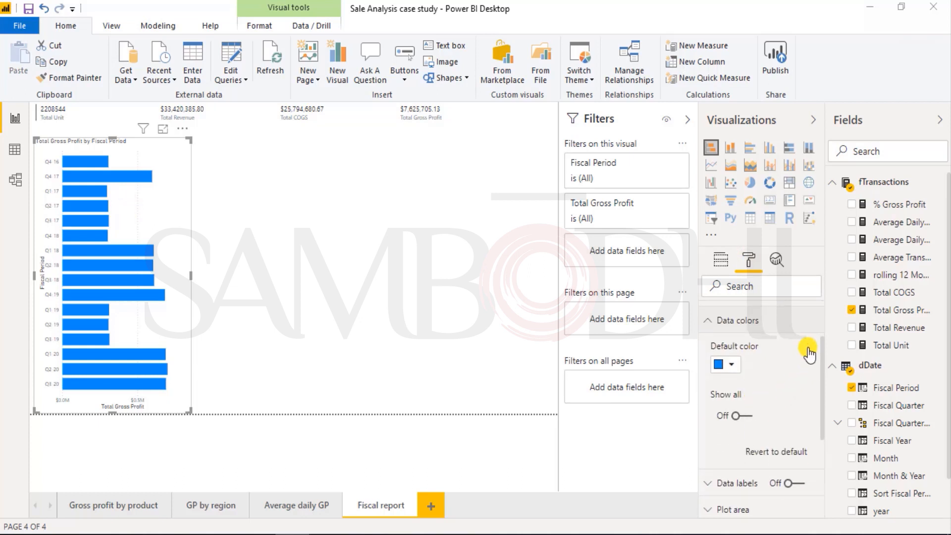
pyautogui.click(809, 352)
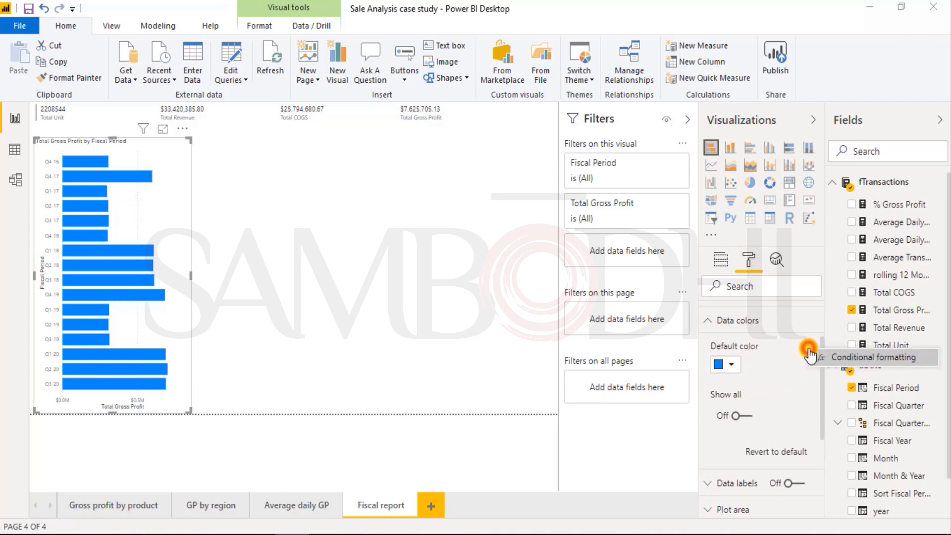
pyautogui.click(834, 358)
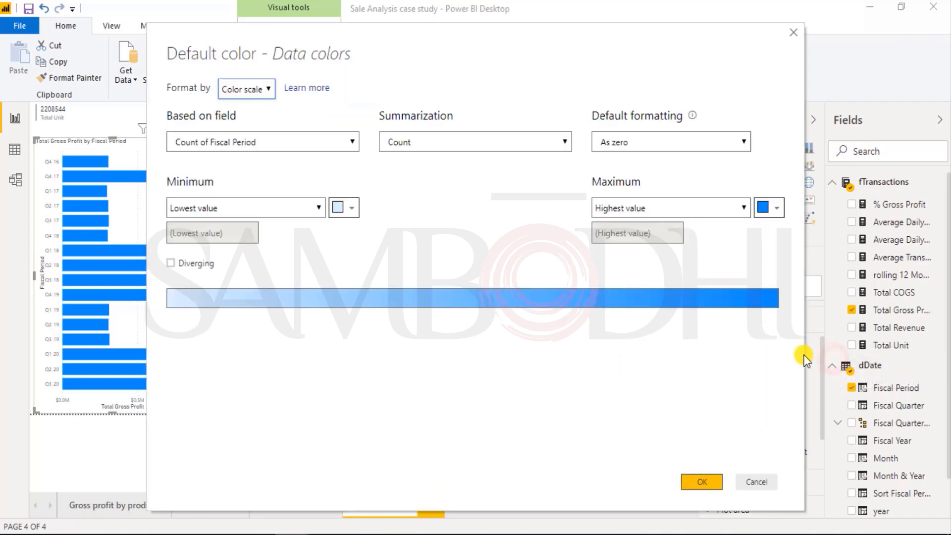
pyautogui.click(354, 211)
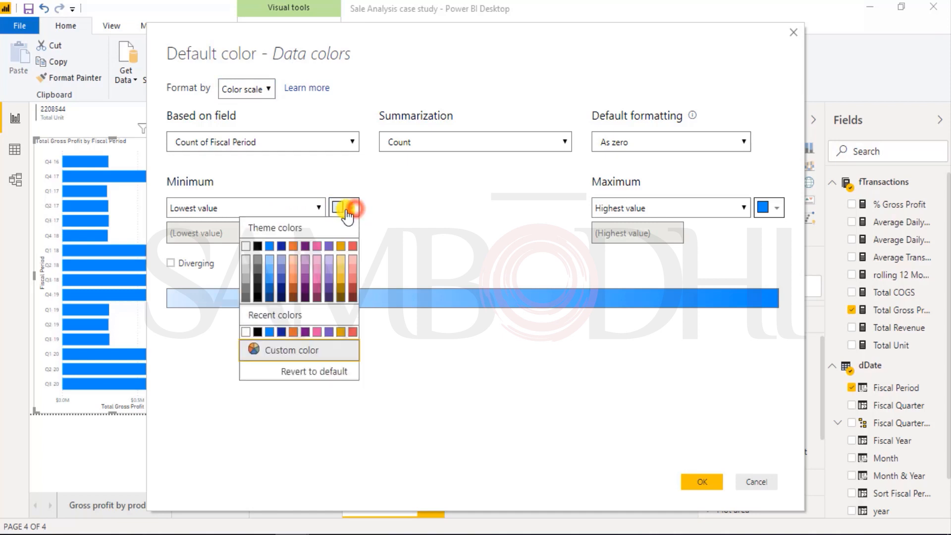
pyautogui.click(293, 258)
pyautogui.click(777, 209)
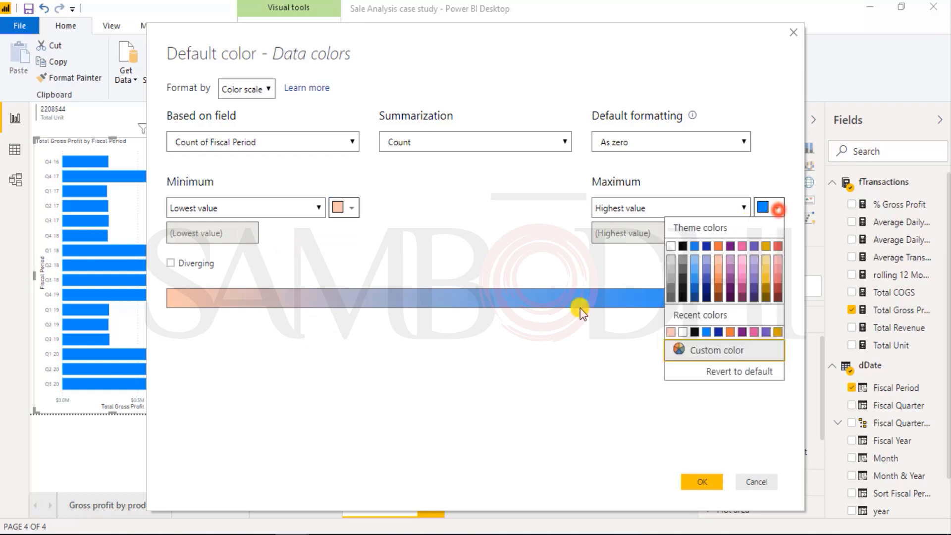
pyautogui.click(730, 317)
pyautogui.click(701, 482)
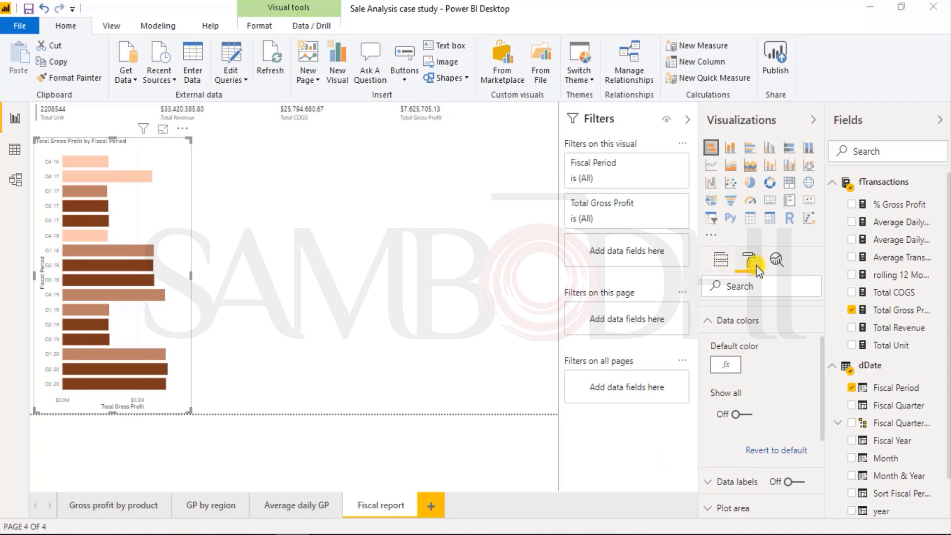
# - Turn on data labels for the bar chart and make the chart slightly narrower
pyautogui.click(710, 321)
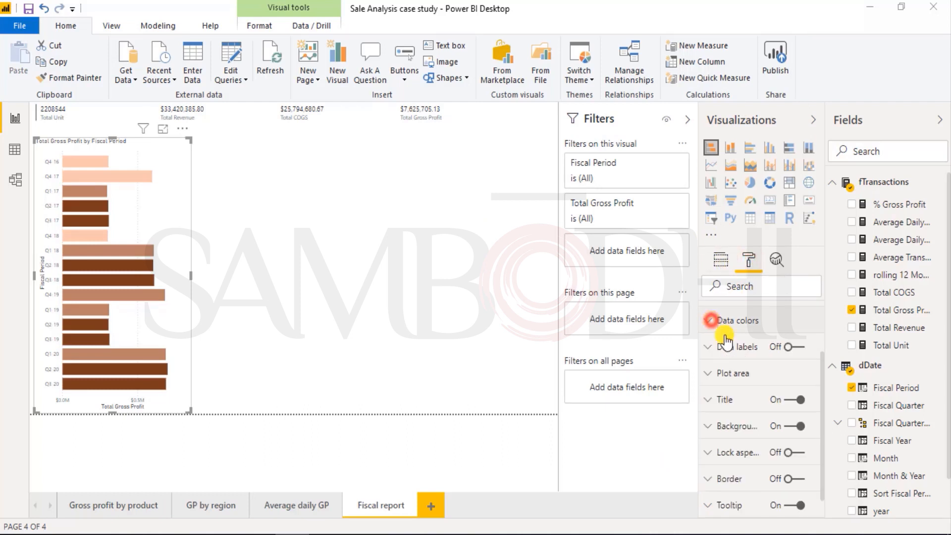
pyautogui.click(789, 347)
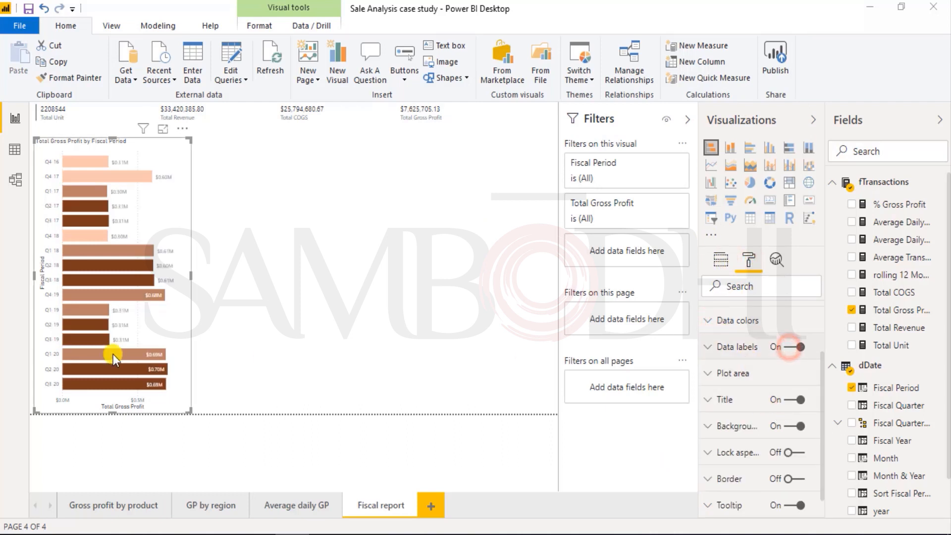
pyautogui.moveTo(192, 276); pyautogui.dragTo(182, 277)
pyautogui.click(191, 276)
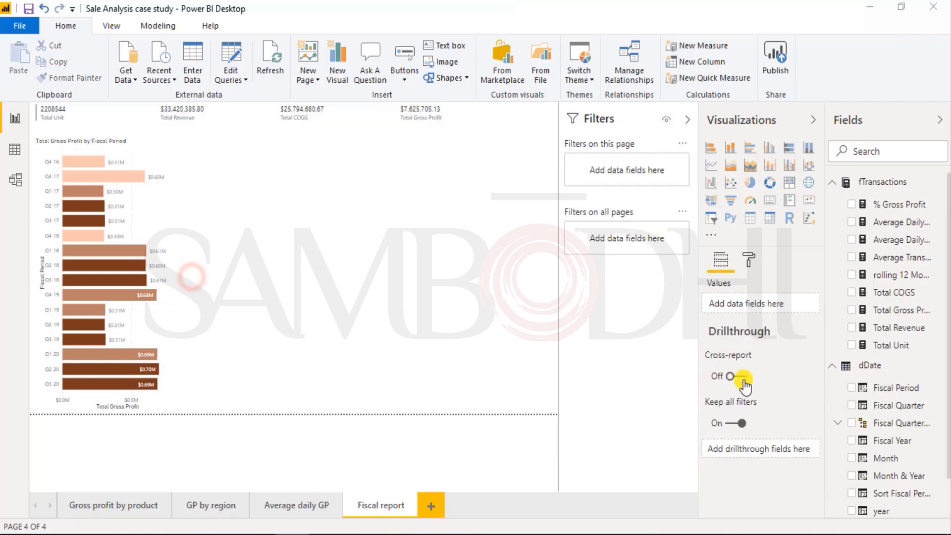
pyautogui.click(757, 259)
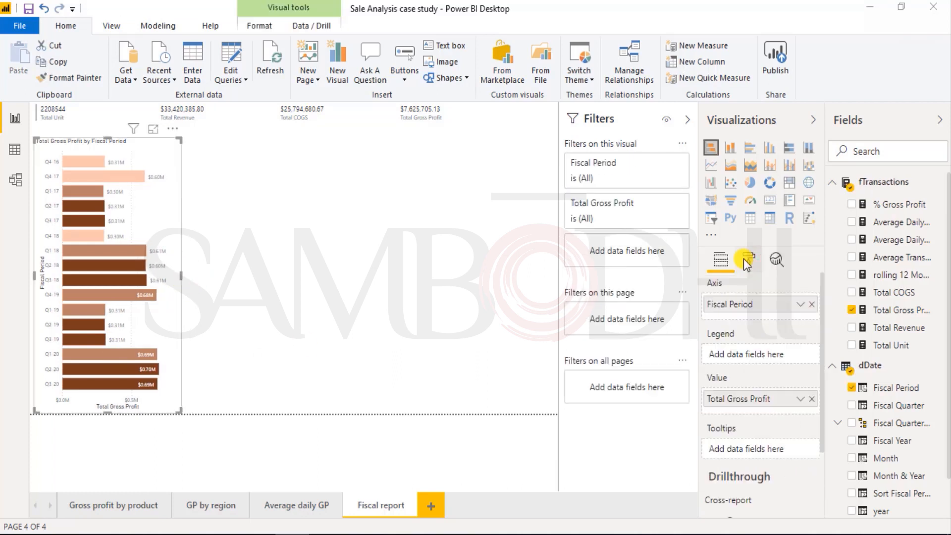
pyautogui.click(751, 260)
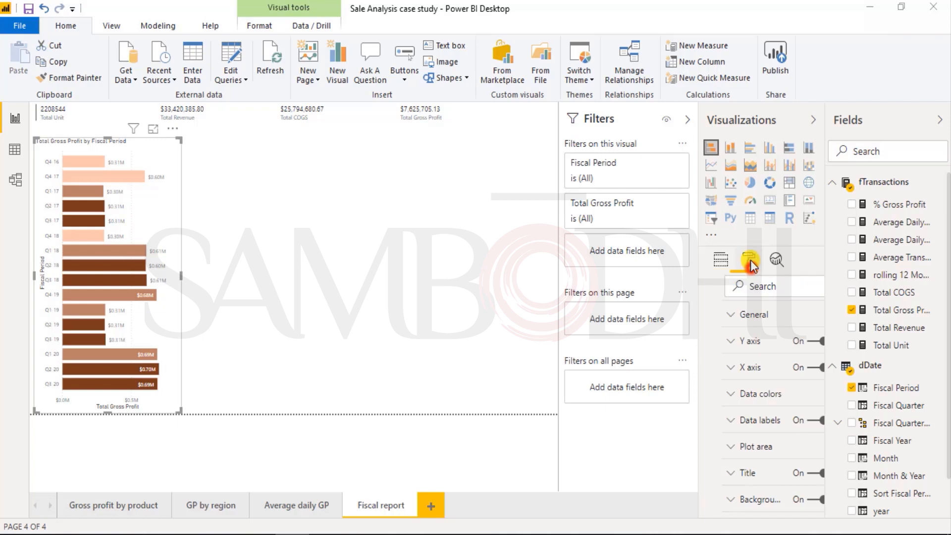
pyautogui.click(801, 420)
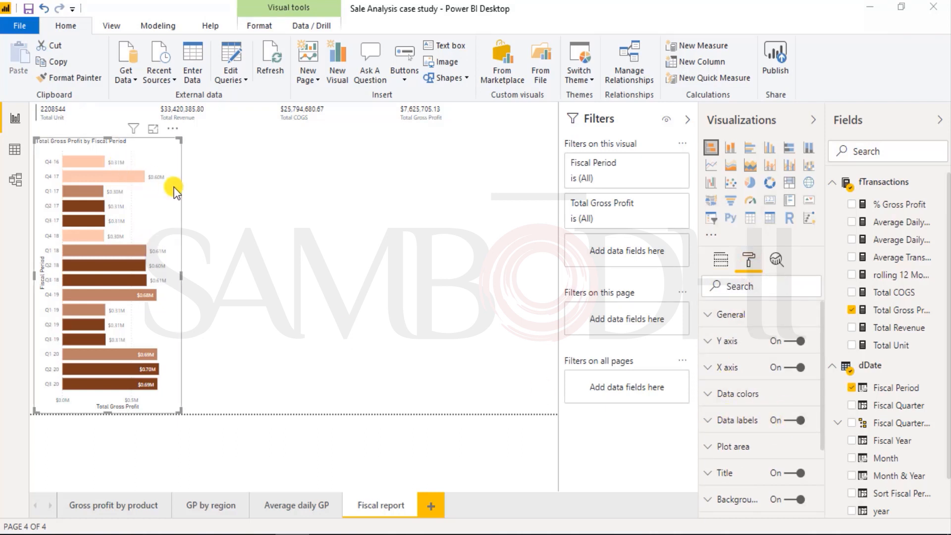
# - Insert a line chart beside the bar chart and shorten it to fill only the upper half of the remaining space
pyautogui.click(301, 244)
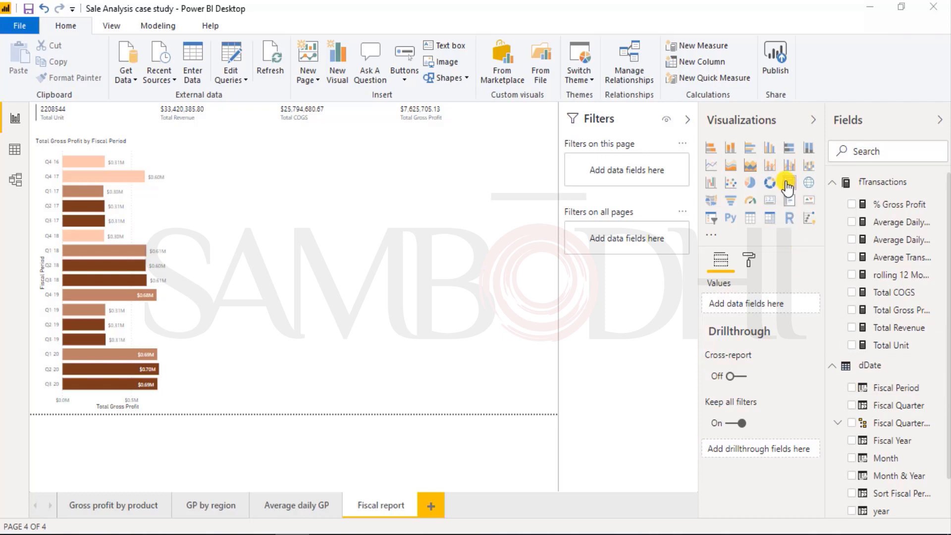
pyautogui.click(357, 205)
pyautogui.click(508, 201)
pyautogui.click(711, 166)
pyautogui.moveTo(353, 413); pyautogui.dragTo(382, 257)
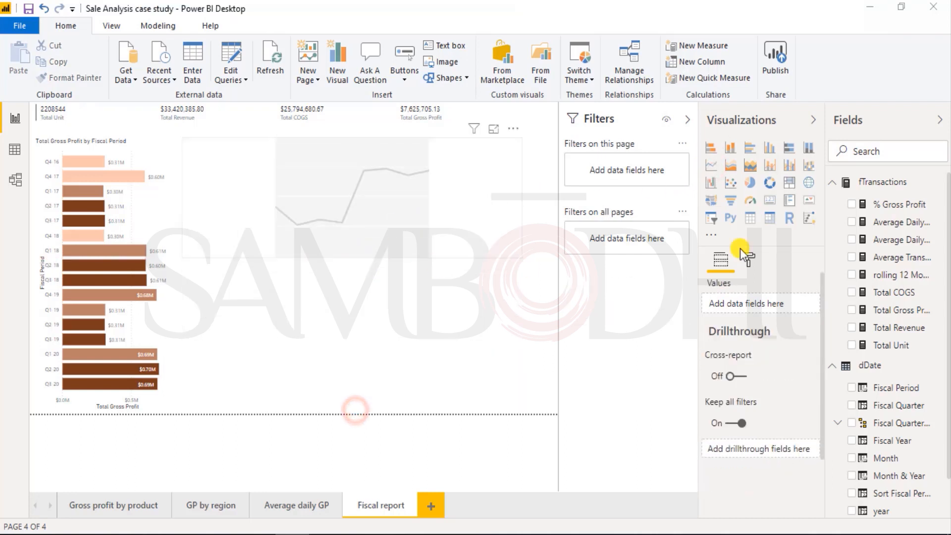
# - Fill a table beneath the line chart with Fiscal Period and Total Gross Profit
pyautogui.click(851, 389)
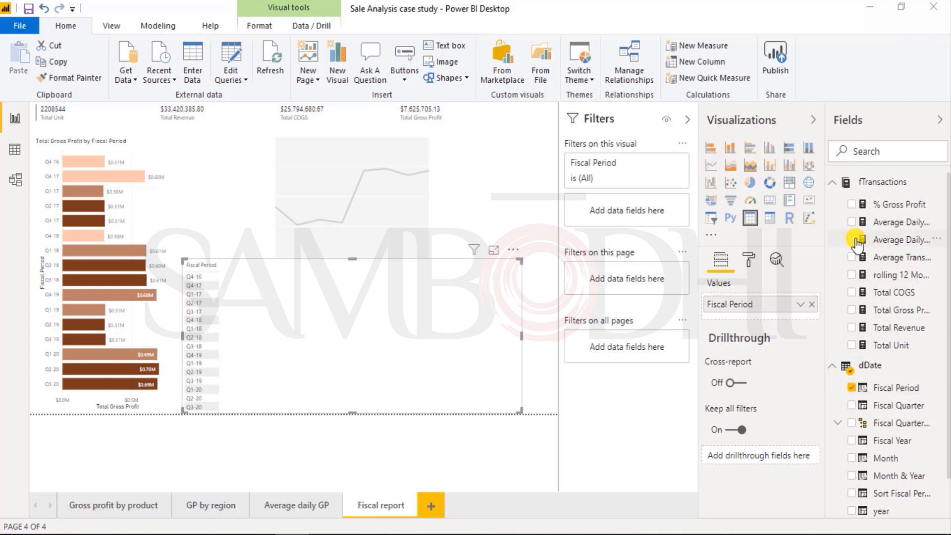
pyautogui.click(852, 311)
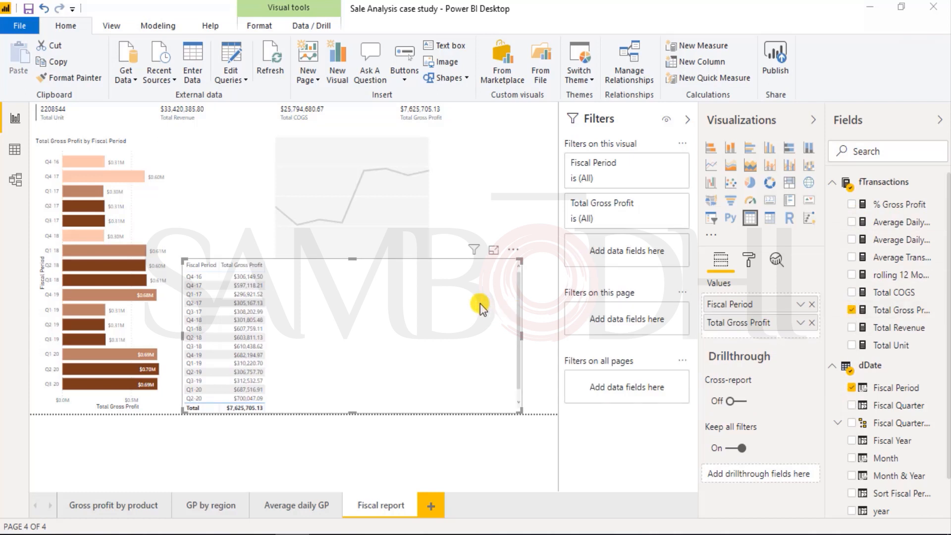
# - Plot Total Gross Profit by Fiscal Period in the empty line chart and widen the chart slightly
pyautogui.click(397, 243)
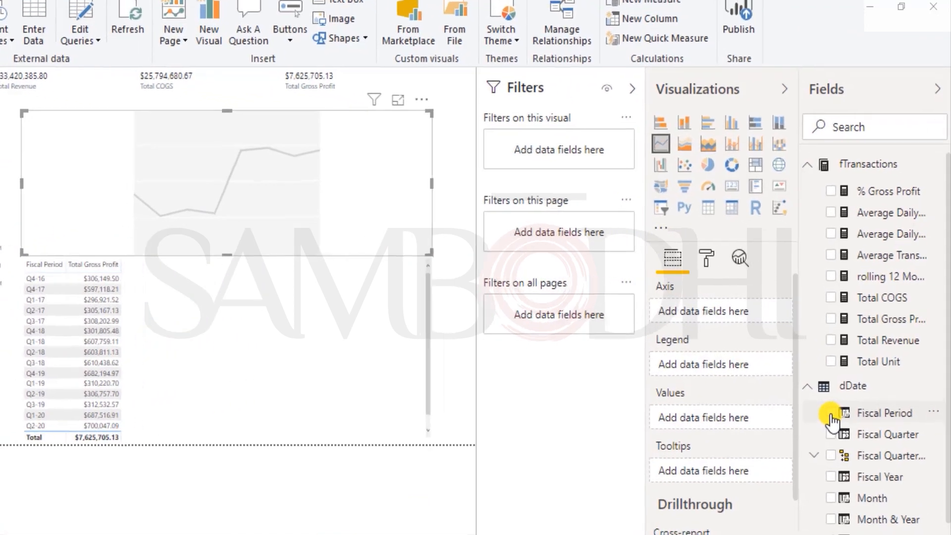
pyautogui.click(852, 388)
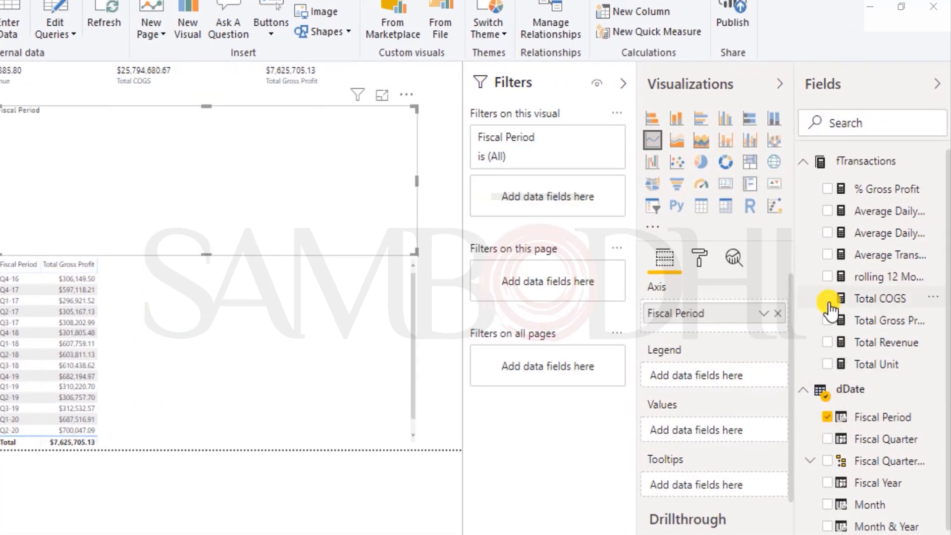
pyautogui.click(828, 320)
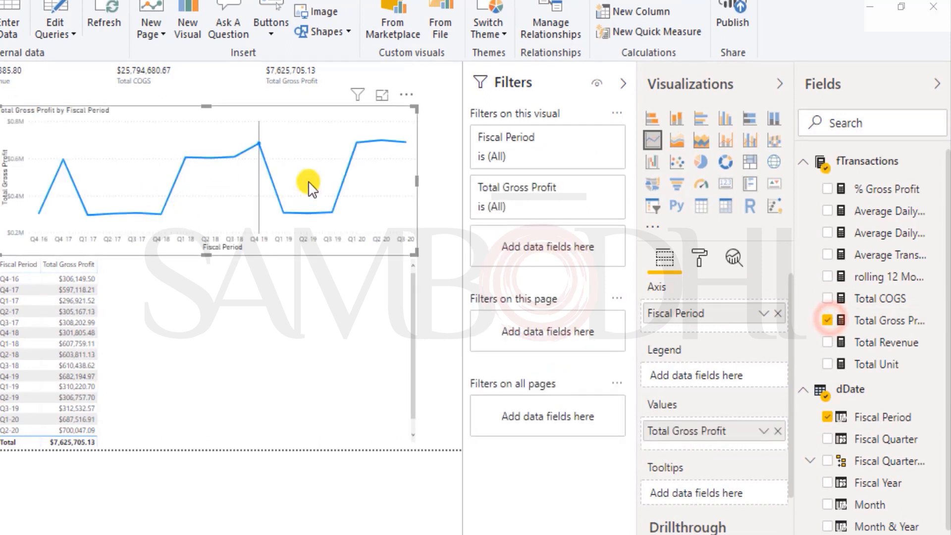
pyautogui.moveTo(417, 181); pyautogui.dragTo(444, 181)
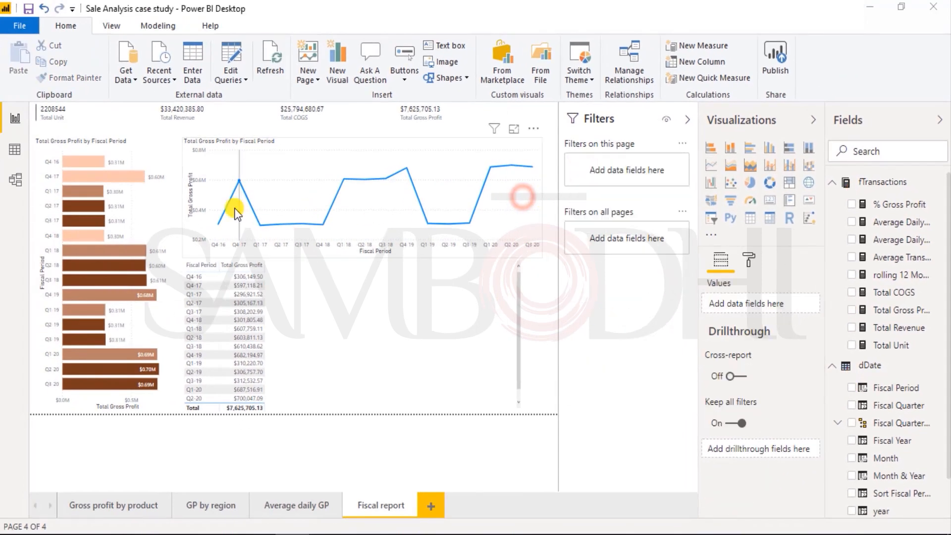
# - Convert the table beneath the line chart to a matrix and replace Total Gross Profit with % Gross Profit as its value
pyautogui.click(400, 322)
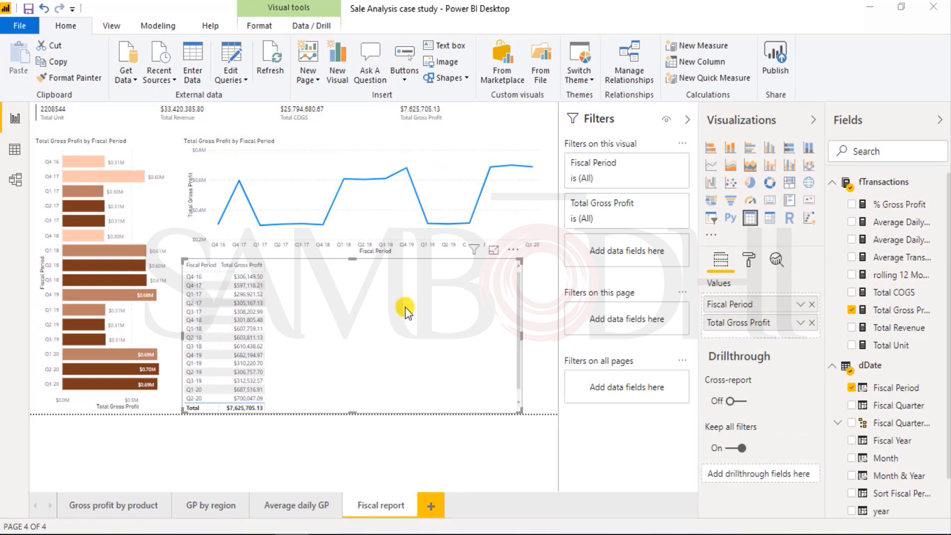
pyautogui.click(452, 310)
pyautogui.click(771, 220)
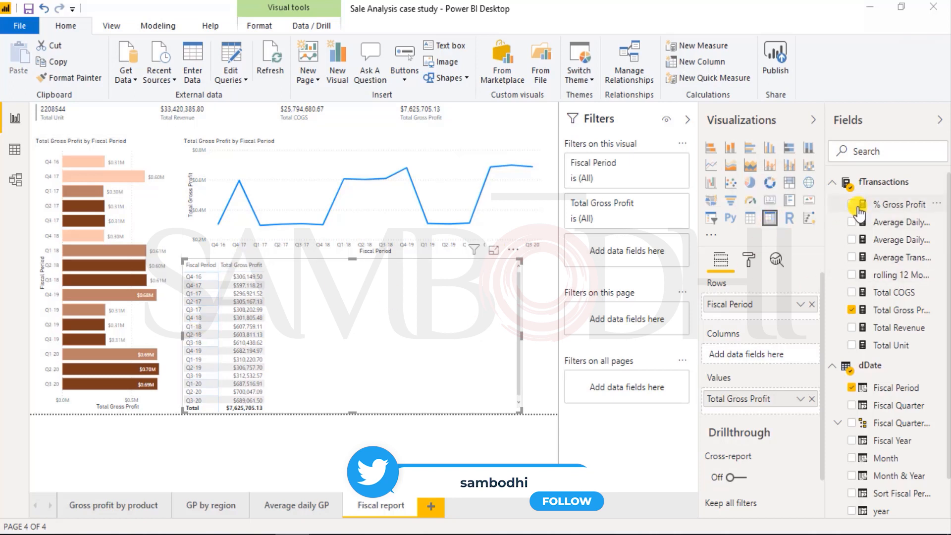
pyautogui.click(242, 265)
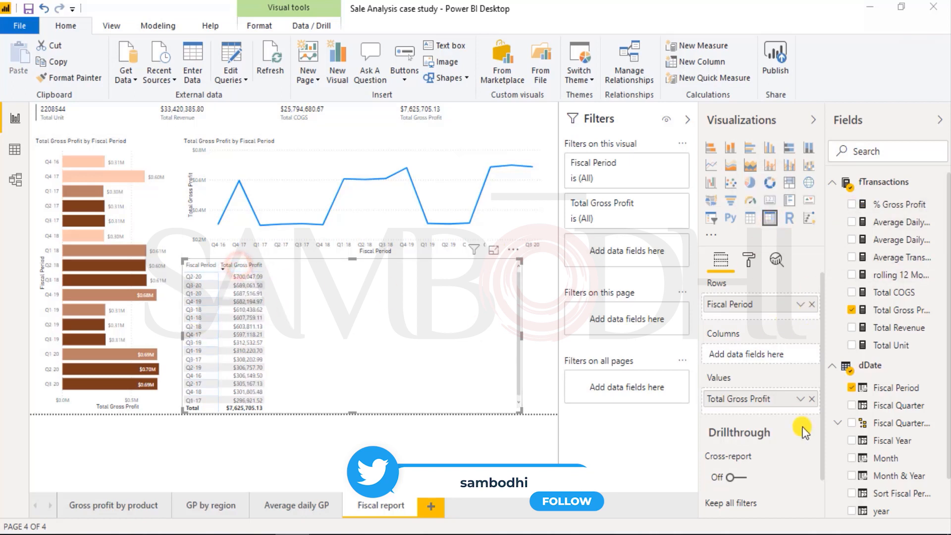
pyautogui.click(812, 399)
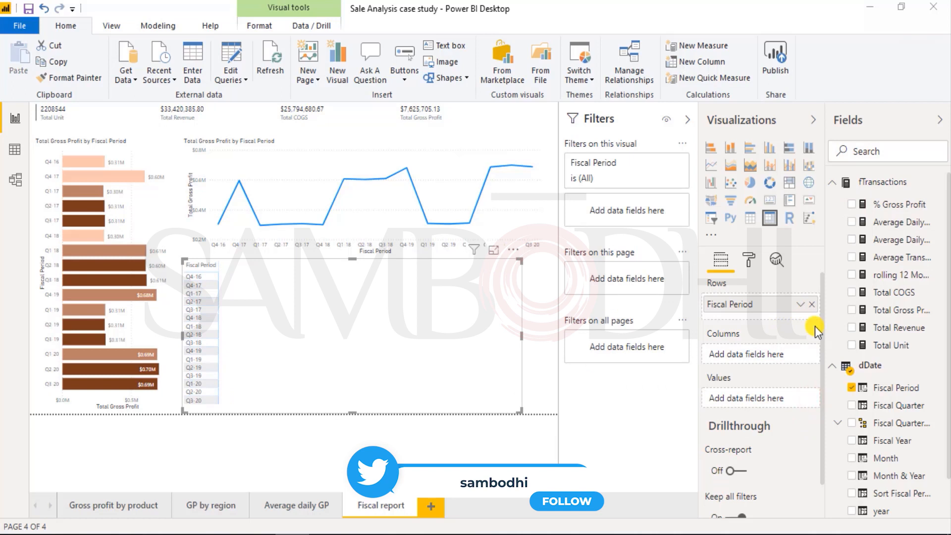
pyautogui.click(852, 205)
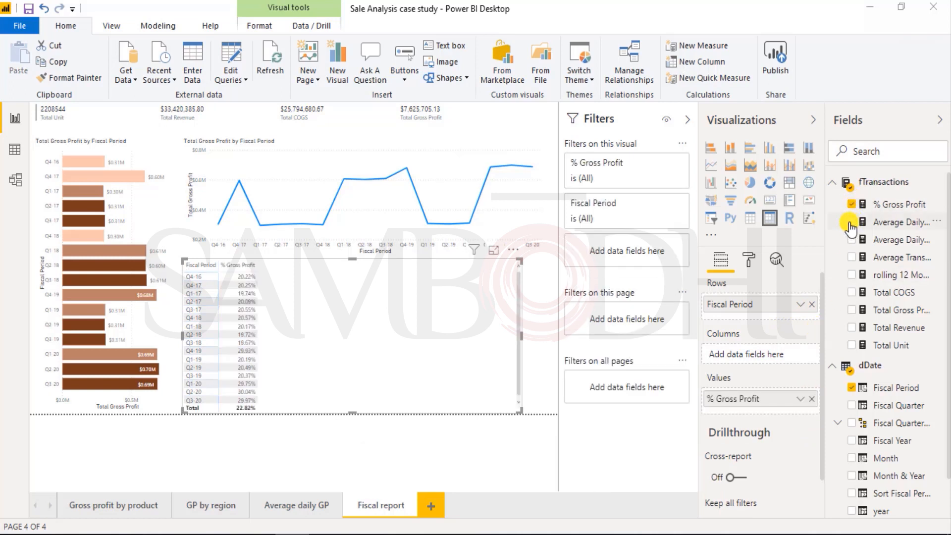
# - Add Total Unit, Total Revenue, Total COGS and Total Gross Profit to the matrix values and close the measure formula editor
pyautogui.moveTo(824, 293); pyautogui.dragTo(711, 303)
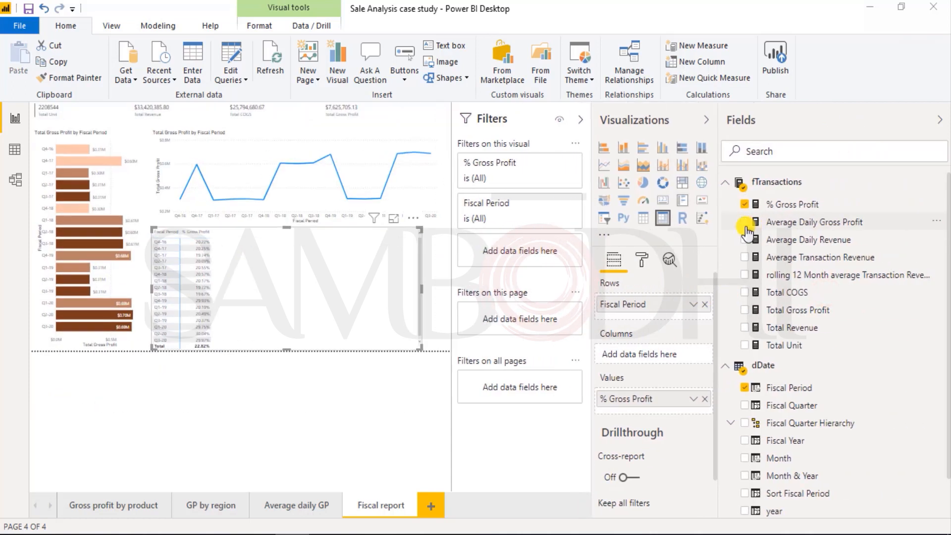
pyautogui.click(746, 227)
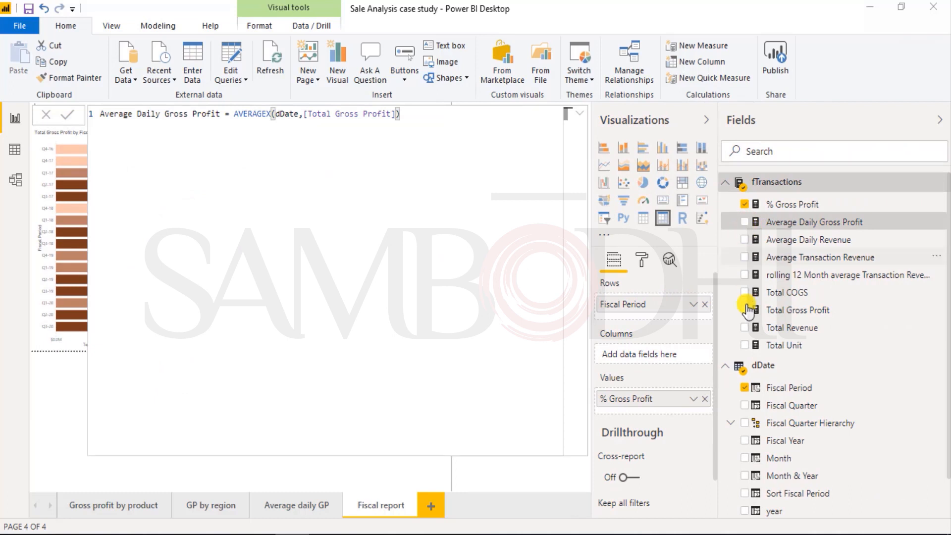
pyautogui.click(745, 346)
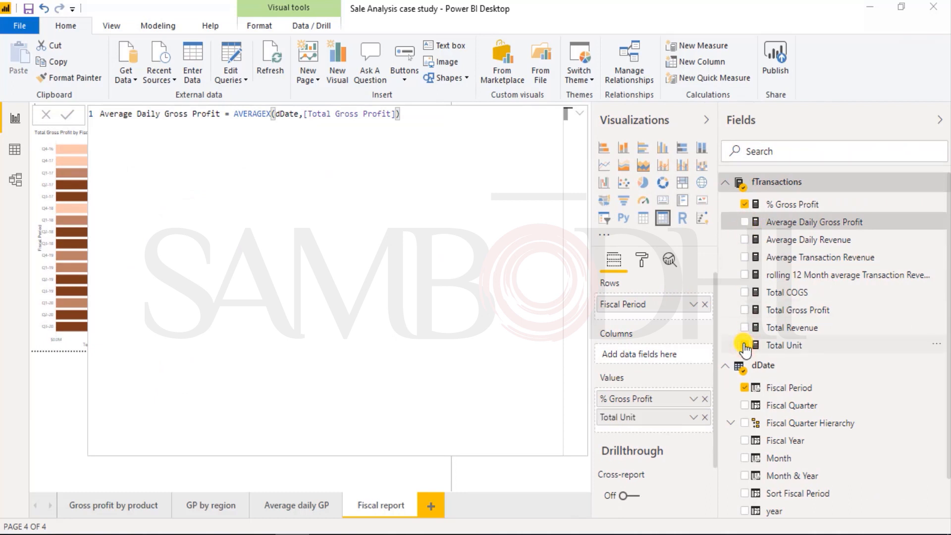
pyautogui.click(745, 328)
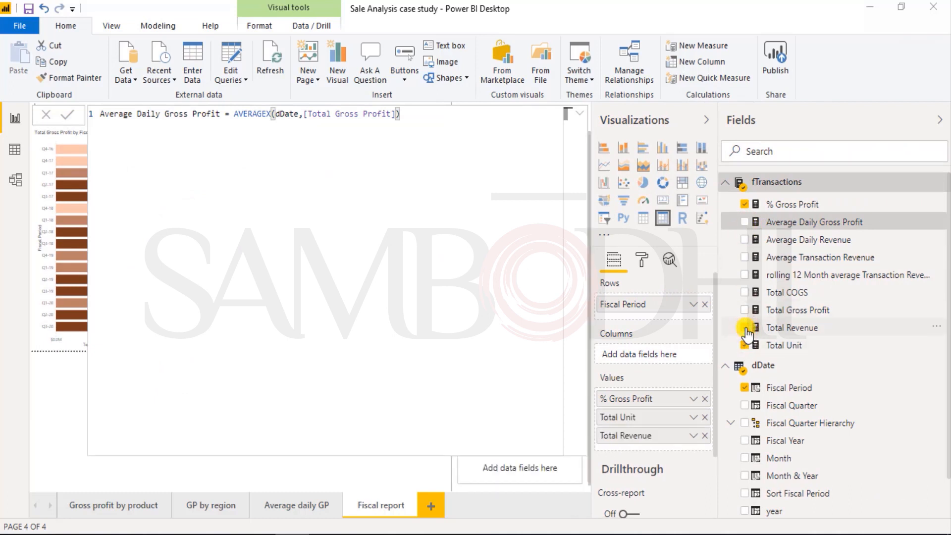
pyautogui.click(744, 293)
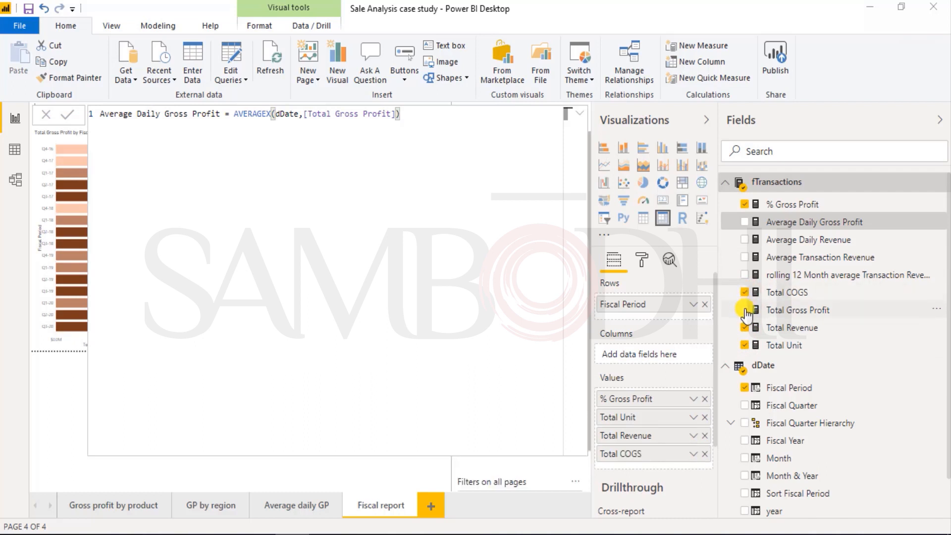
pyautogui.click(745, 310)
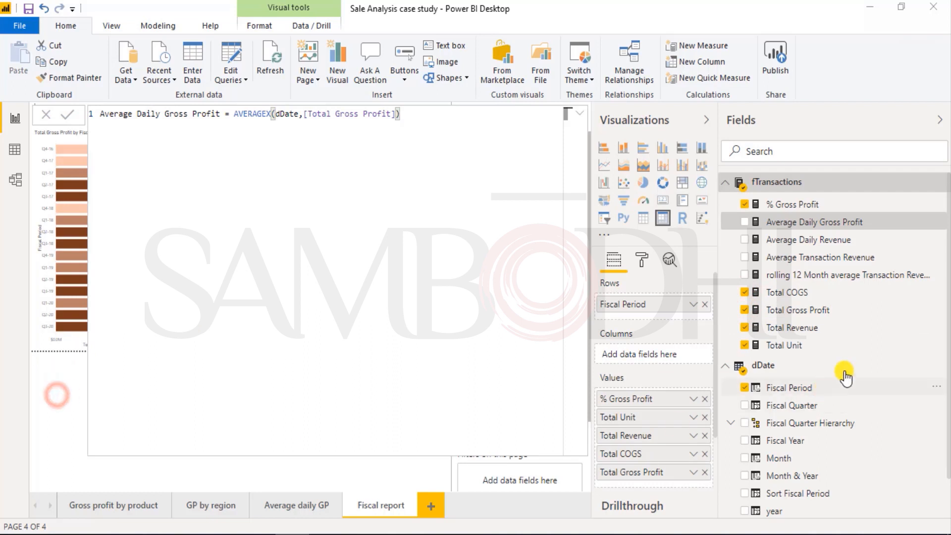
pyautogui.click(584, 117)
pyautogui.click(43, 391)
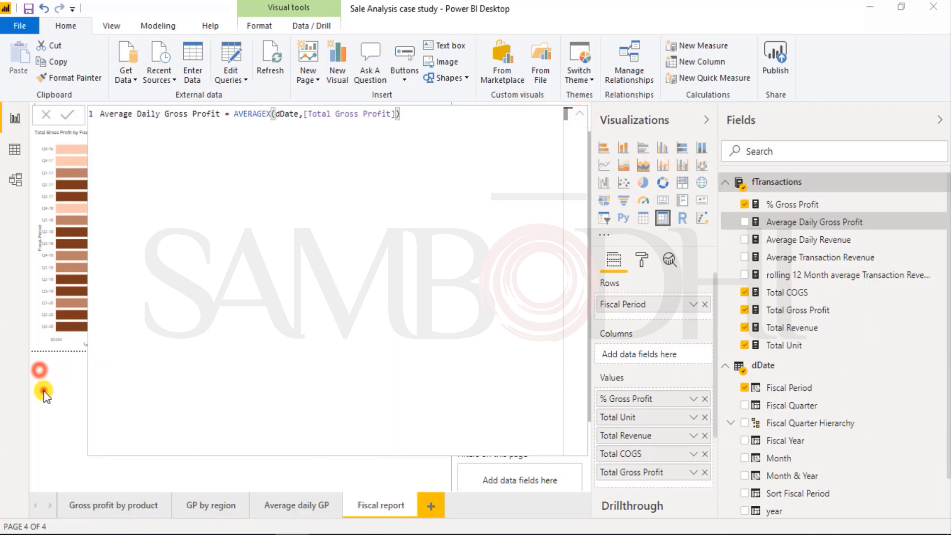
pyautogui.click(413, 482)
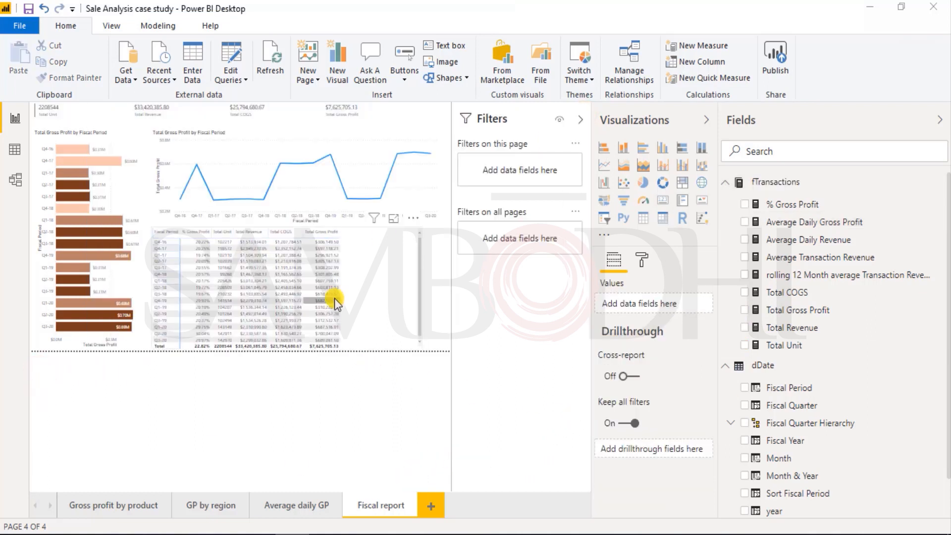
# - Collapse the filters area and sort the matrix by Total Revenue in ascending order
pyautogui.click(581, 119)
pyautogui.click(307, 268)
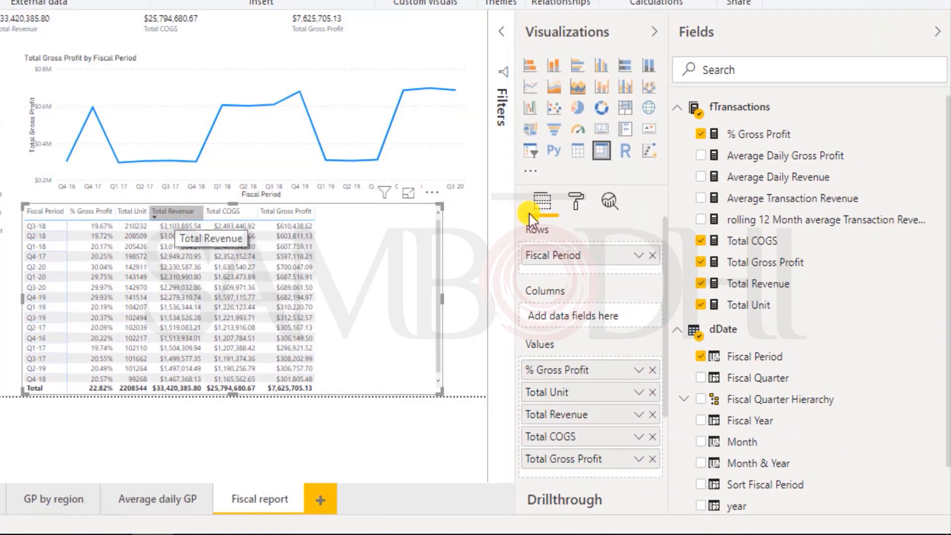
pyautogui.click(576, 202)
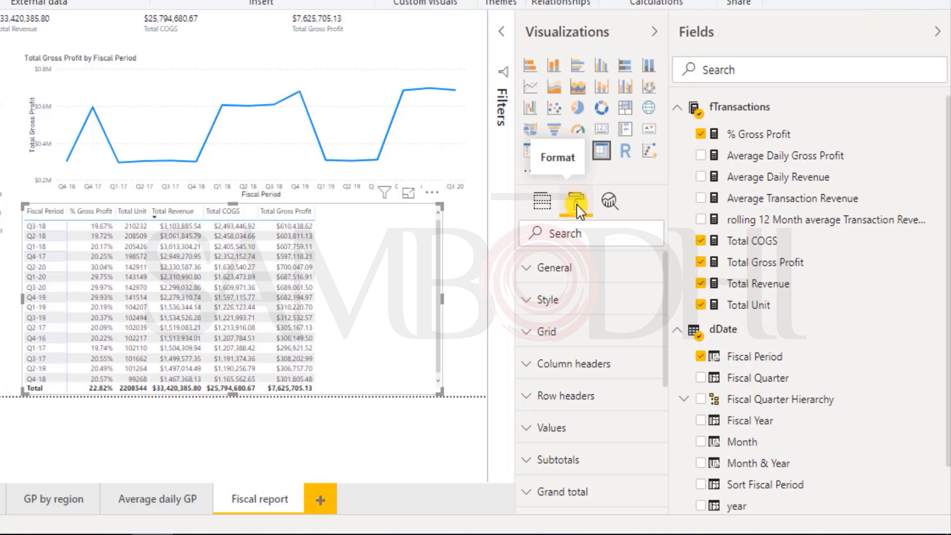
pyautogui.click(166, 213)
# - Turn on conditional formatting data bars for the matrix's Total Revenue column, keeping the default bar settings
pyautogui.scroll(-5, 563, 360)
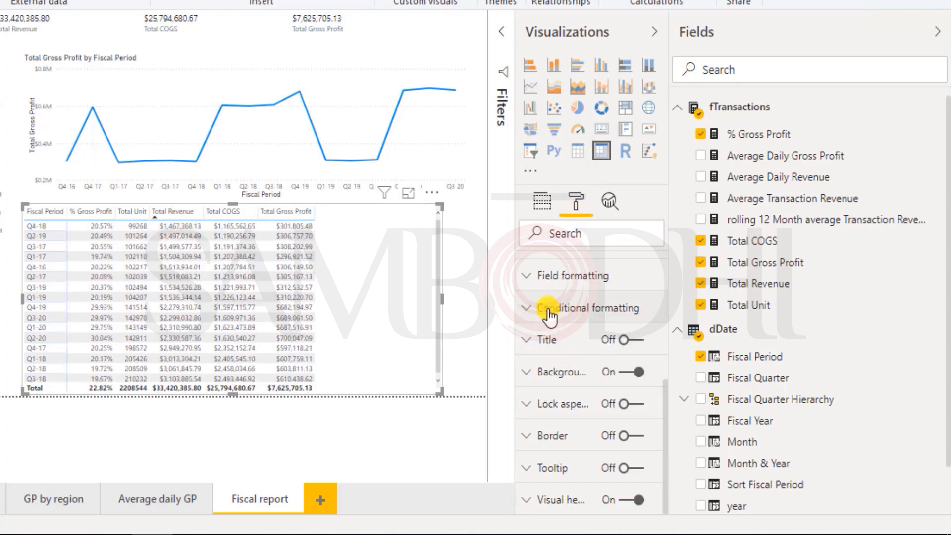
pyautogui.click(357, 227)
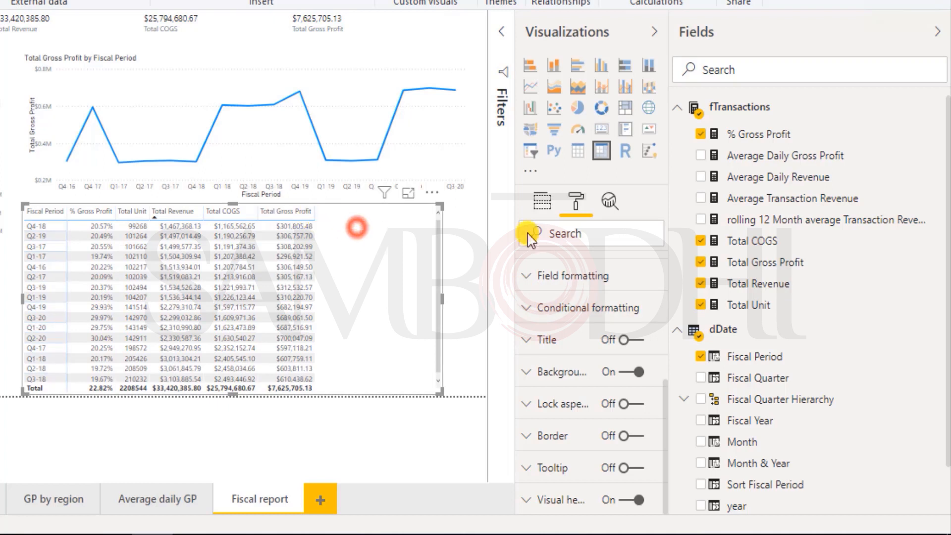
pyautogui.click(527, 311)
pyautogui.click(644, 342)
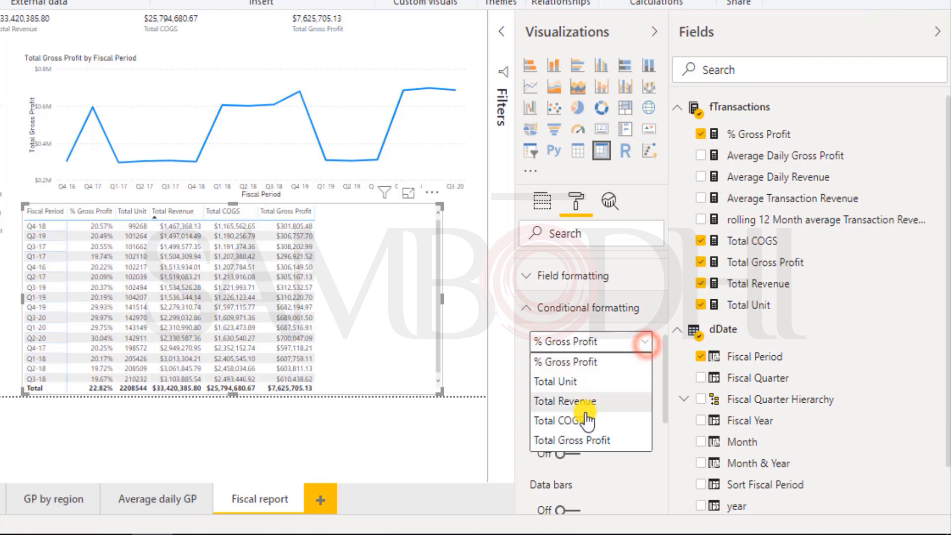
pyautogui.click(565, 401)
pyautogui.scroll(-3, 594, 407)
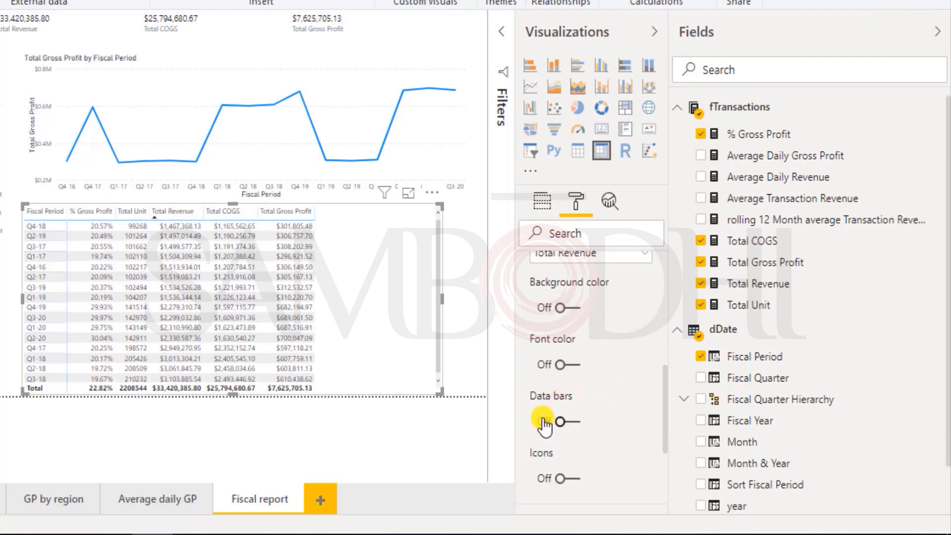
pyautogui.click(555, 422)
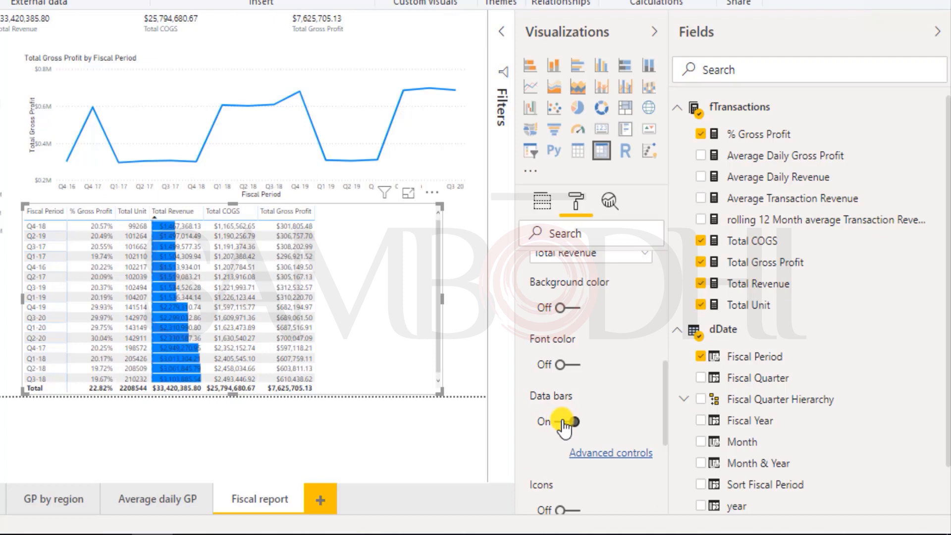
pyautogui.click(609, 454)
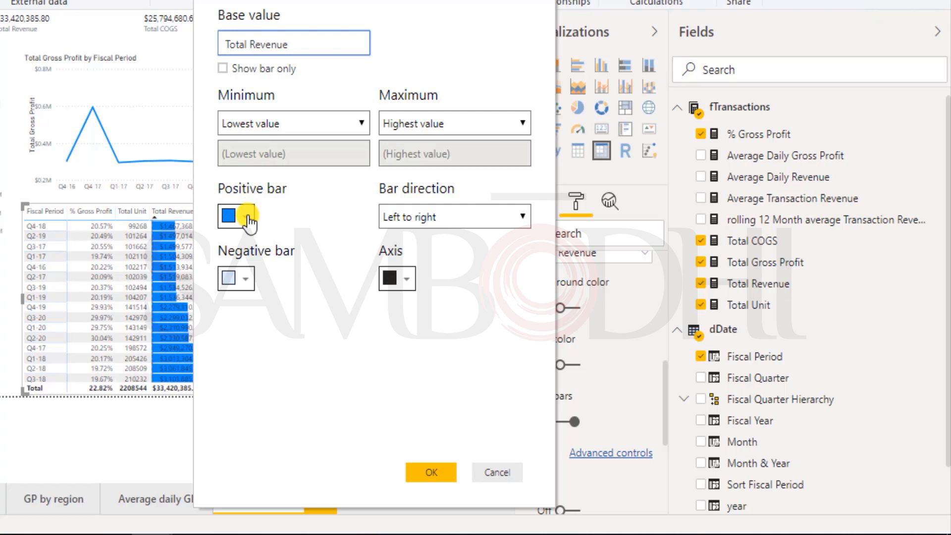
pyautogui.click(420, 476)
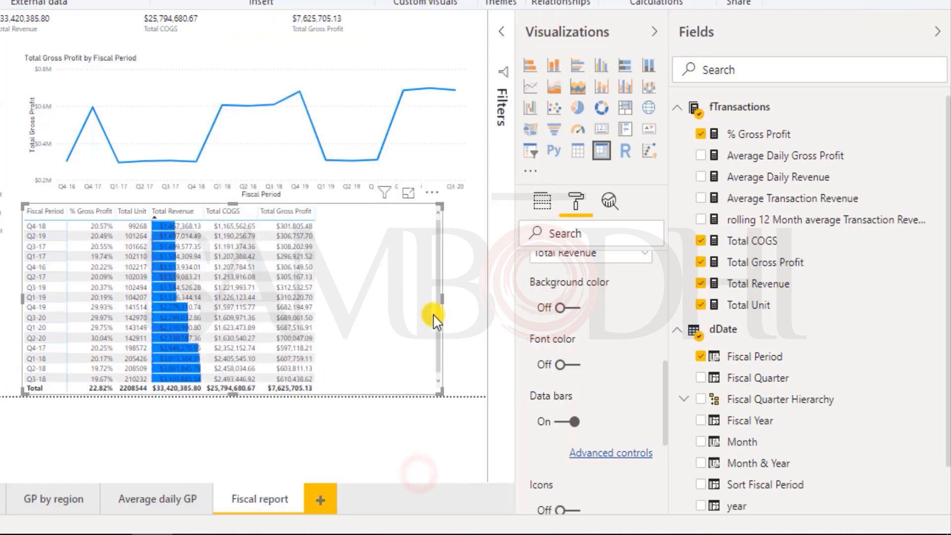
# - Narrow the matrix to fit its columns and move it under the right end of the line chart
pyautogui.moveTo(442, 300); pyautogui.dragTo(331, 297)
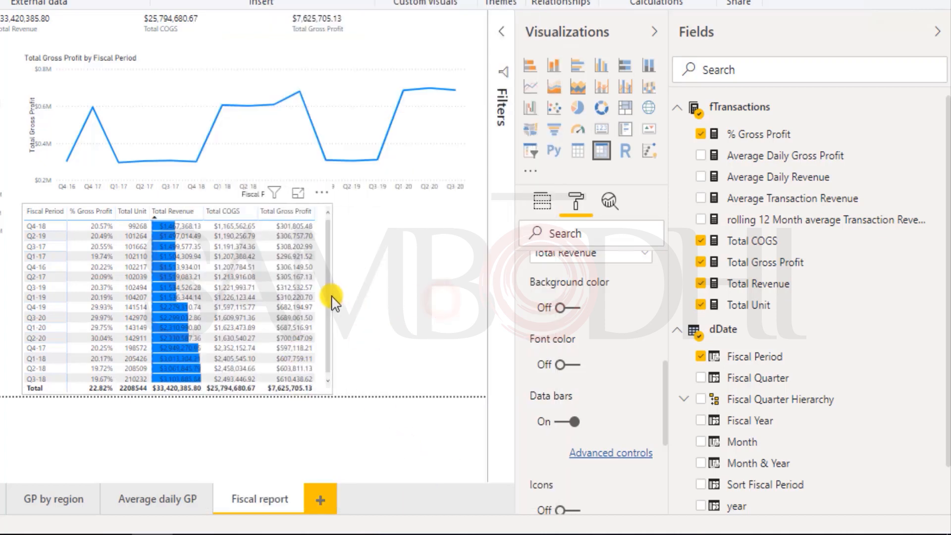
pyautogui.moveTo(39, 208); pyautogui.dragTo(247, 214)
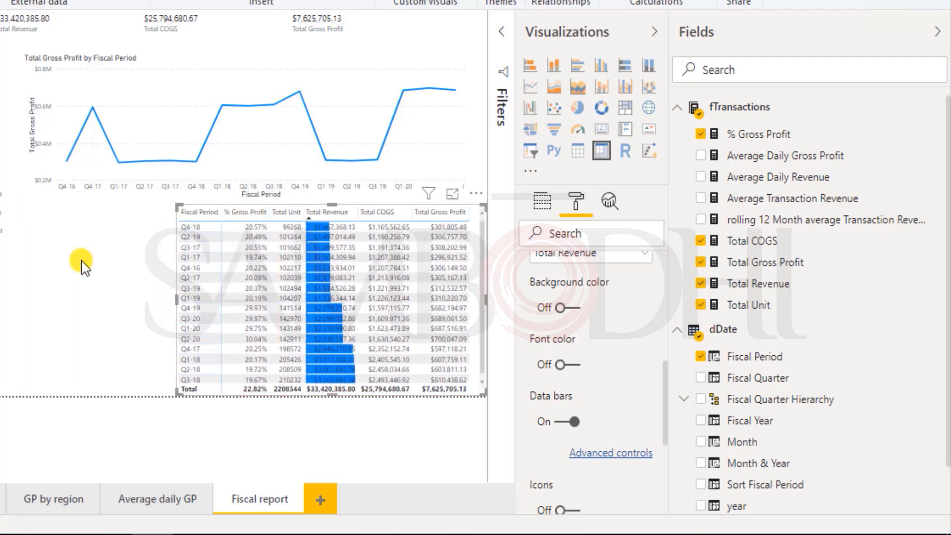
pyautogui.click(82, 262)
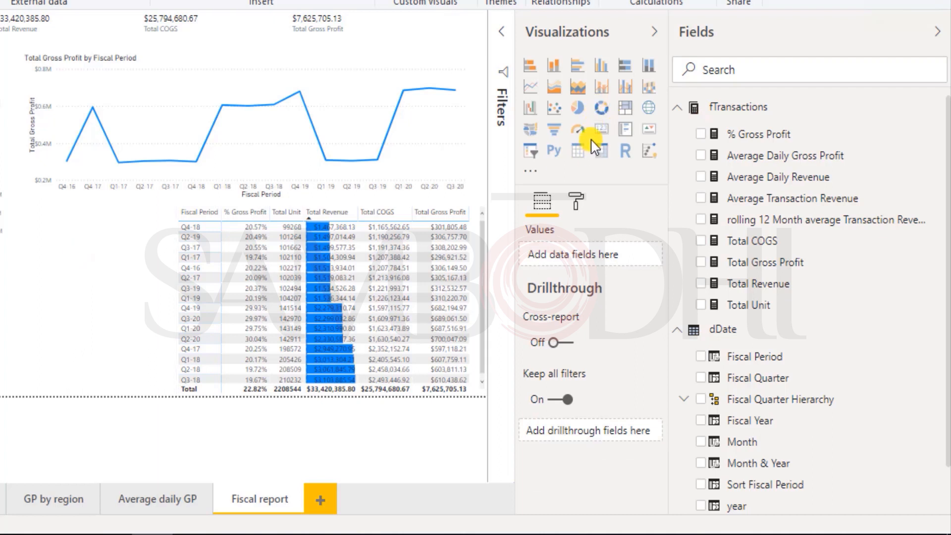
# - Insert a slicer in the empty space between the bar chart and the matrix and narrow it to fit the gap
pyautogui.click(60, 257)
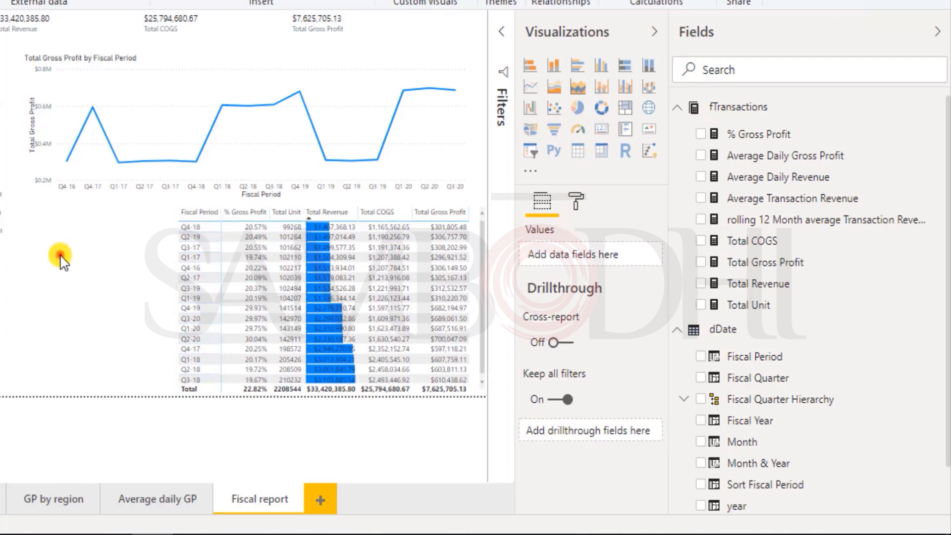
pyautogui.click(534, 152)
pyautogui.moveTo(176, 298); pyautogui.dragTo(113, 278)
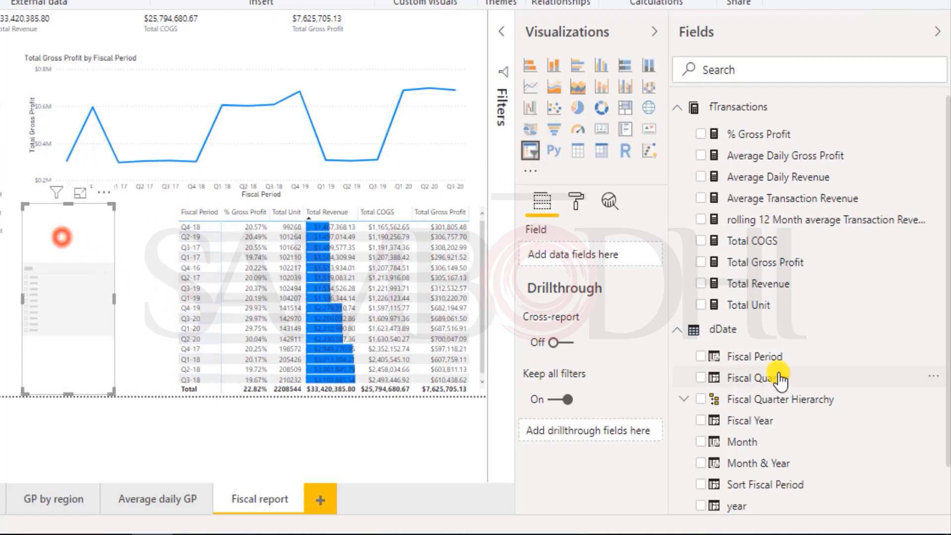
# - Fill the slicer with Region from dSalesReps and shorten it to fit its list of regions
pyautogui.scroll(-3, 758, 361)
pyautogui.click(679, 279)
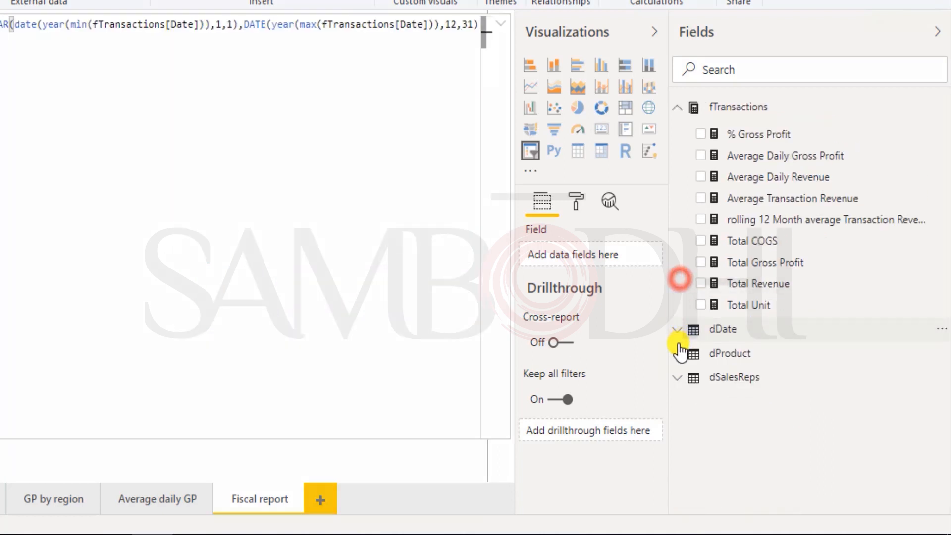
pyautogui.click(677, 377)
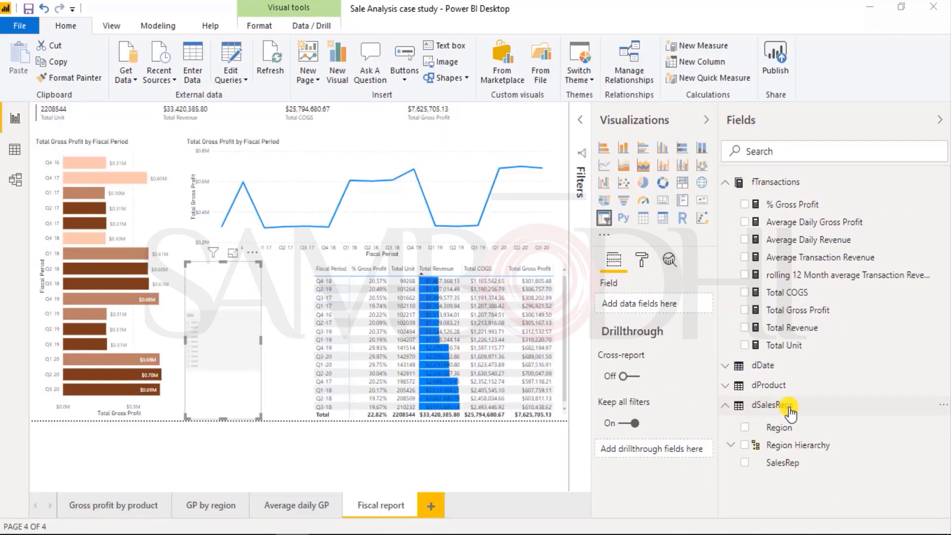
pyautogui.click(746, 428)
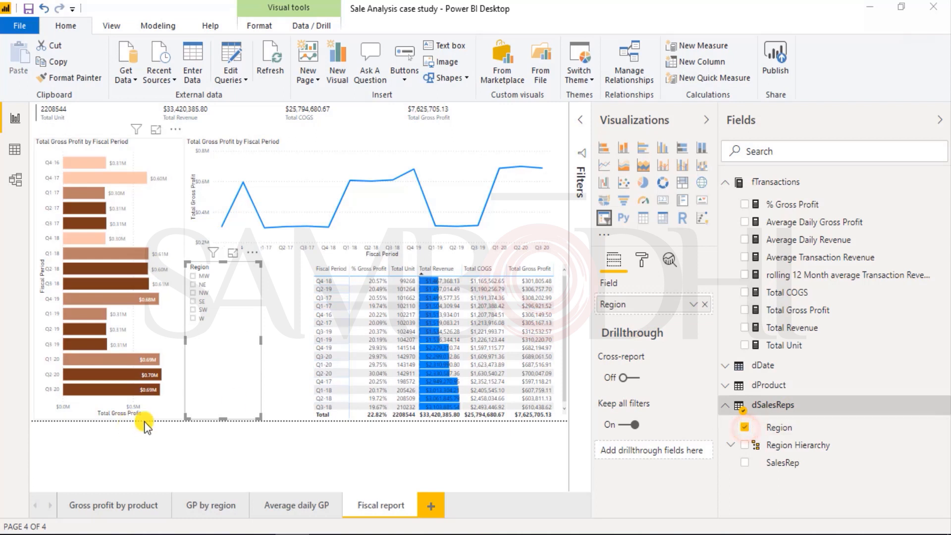
pyautogui.moveTo(223, 419); pyautogui.dragTo(216, 331)
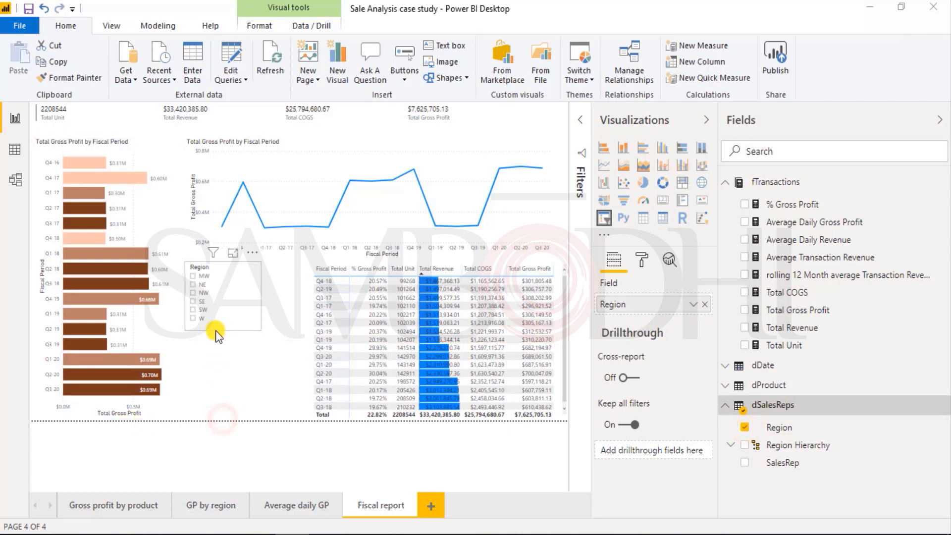
# - Move the Region slicer down toward the middle of the gap and try filtering the page by individual regions
pyautogui.moveTo(197, 266); pyautogui.dragTo(205, 301)
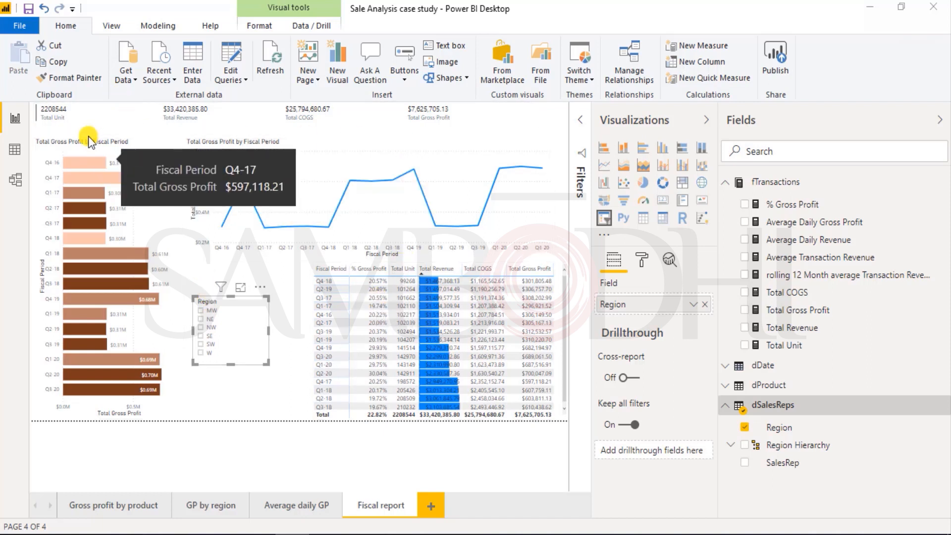
pyautogui.click(201, 319)
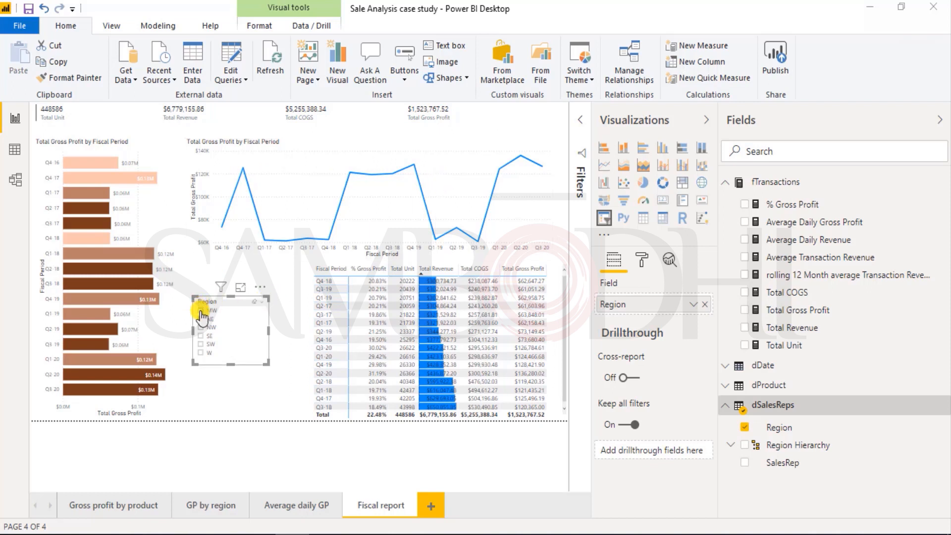
pyautogui.click(200, 343)
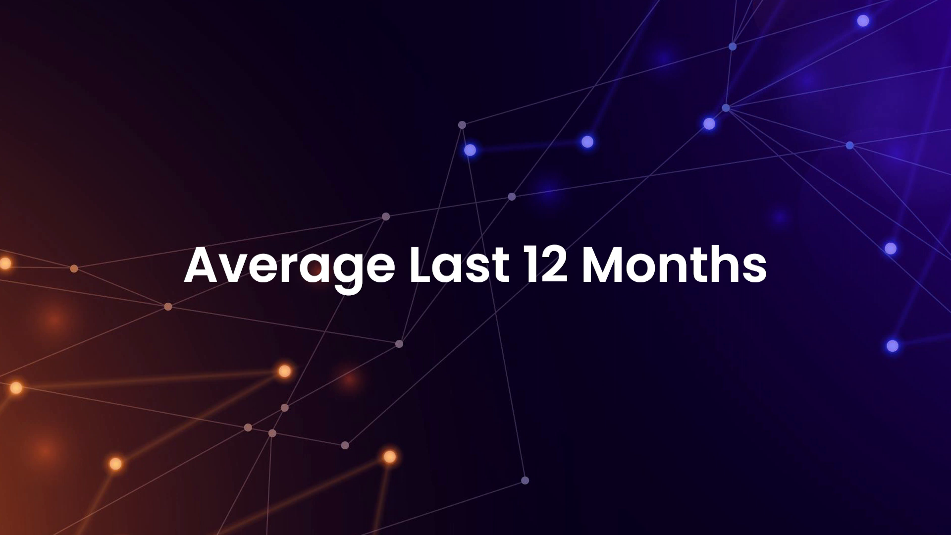
# - Add a new report page named Ave 12 month transaction rev
pyautogui.doubleClick(430, 505)
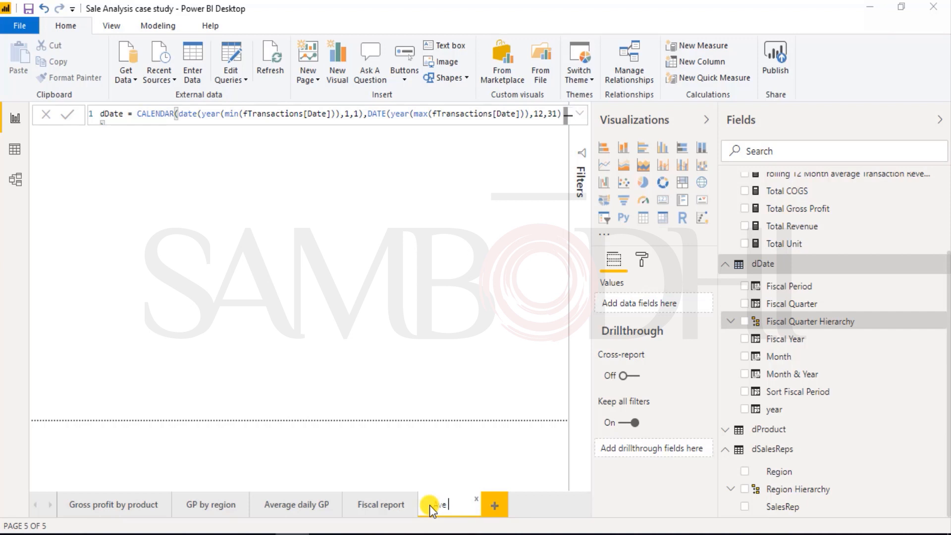
pyautogui.write('month transaction  rev')
pyautogui.click(237, 182)
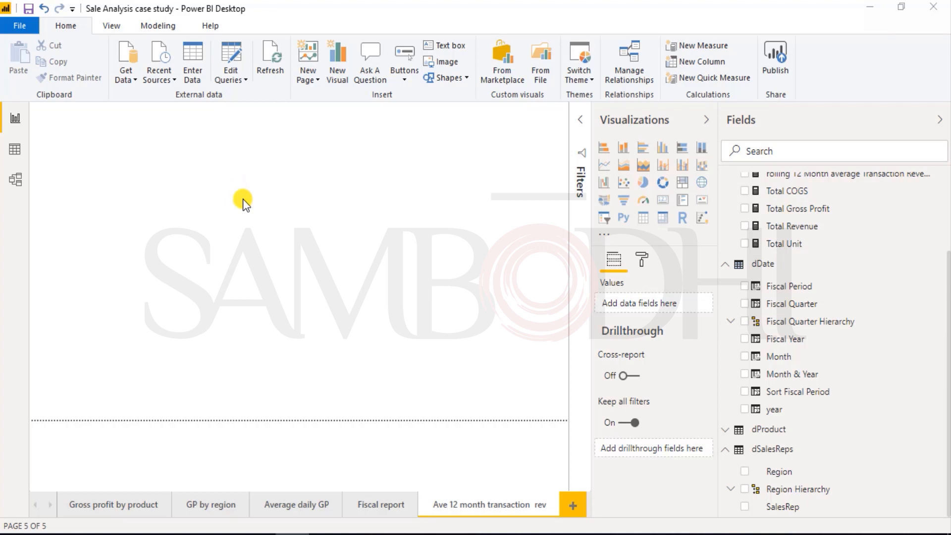
# - Insert a line chart on the new page with year and Month from dDate on its axis
pyautogui.click(604, 165)
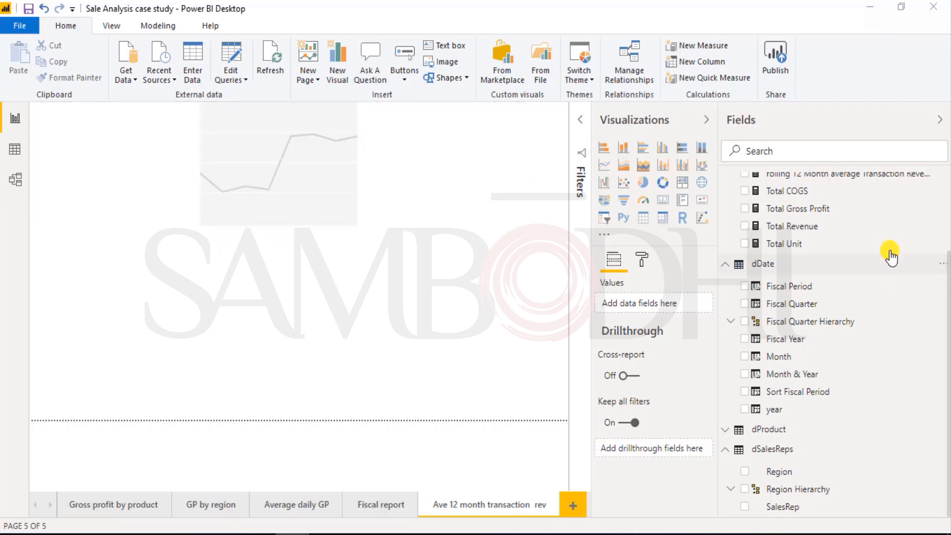
pyautogui.scroll(2, 821, 230)
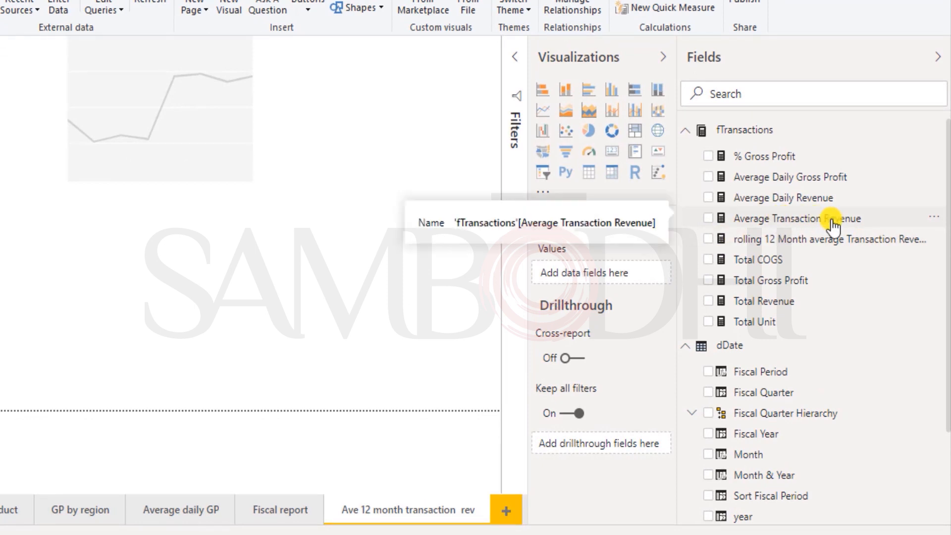
pyautogui.click(307, 106)
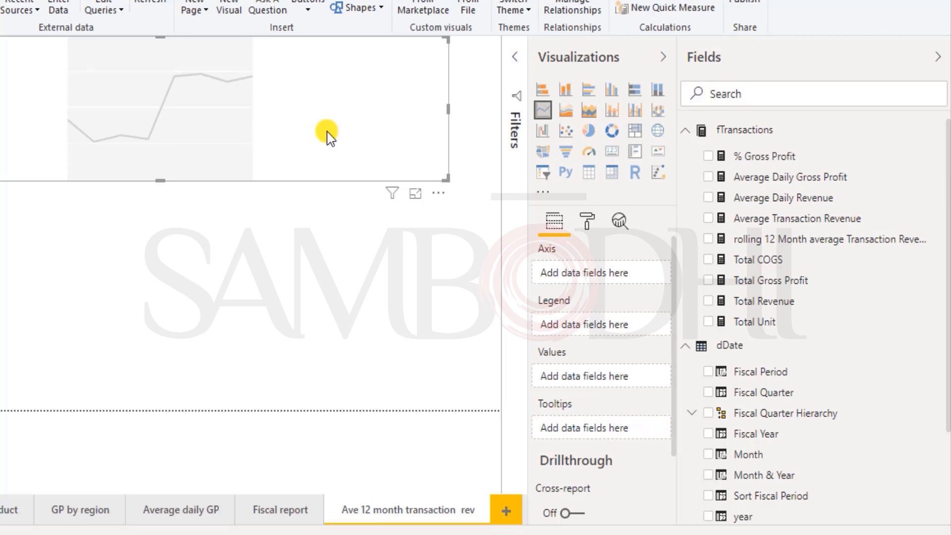
pyautogui.click(714, 516)
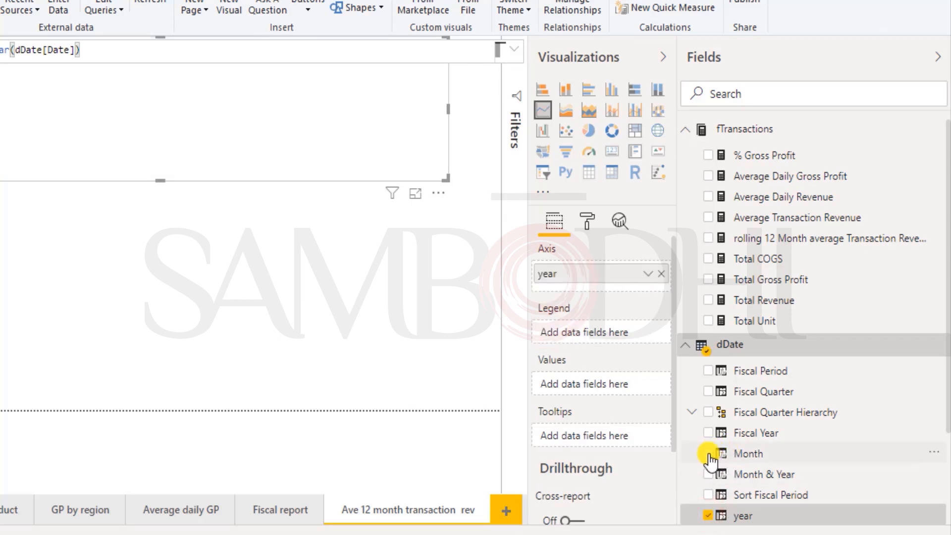
pyautogui.moveTo(734, 464); pyautogui.dragTo(580, 296)
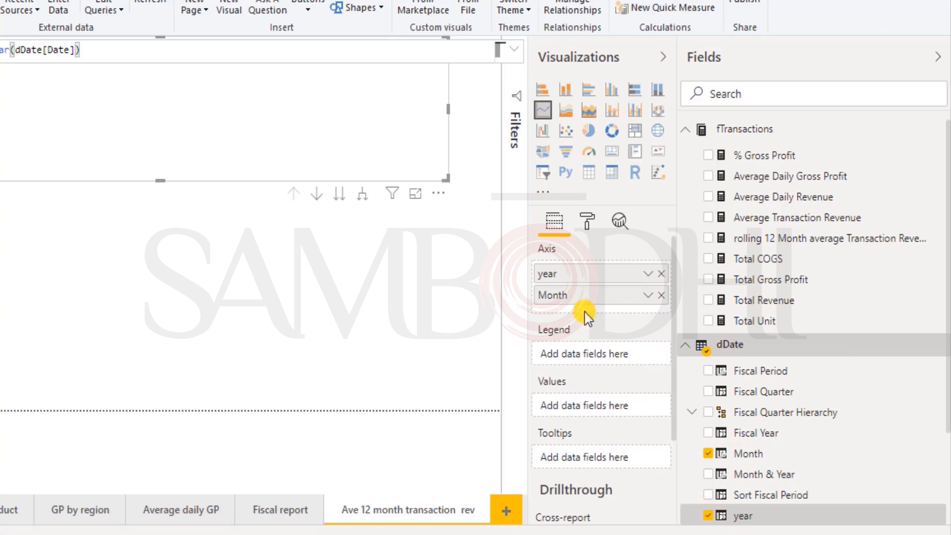
pyautogui.click(279, 121)
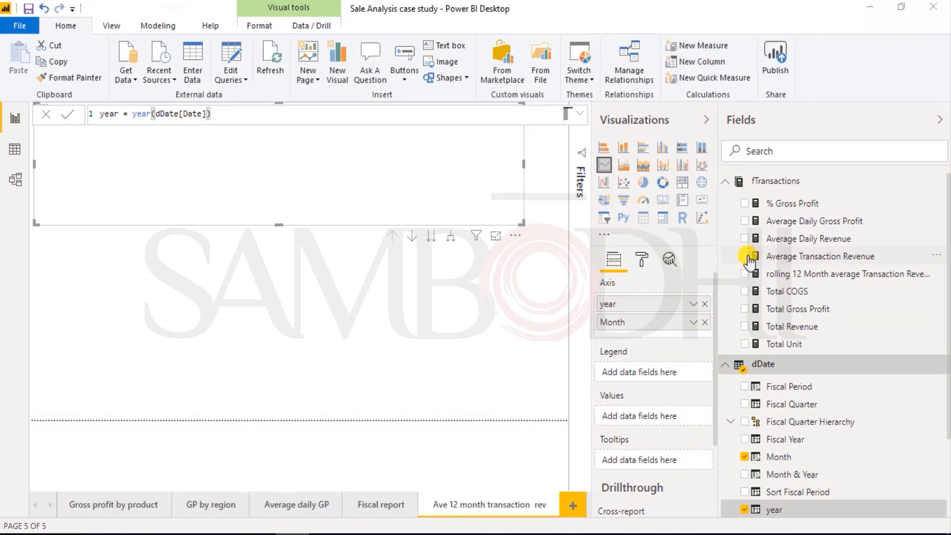
# - Plot Average Transaction Revenue and rolling 12 Month average Transaction Revenue in the line chart and expand its axis to year and month level
pyautogui.click(746, 257)
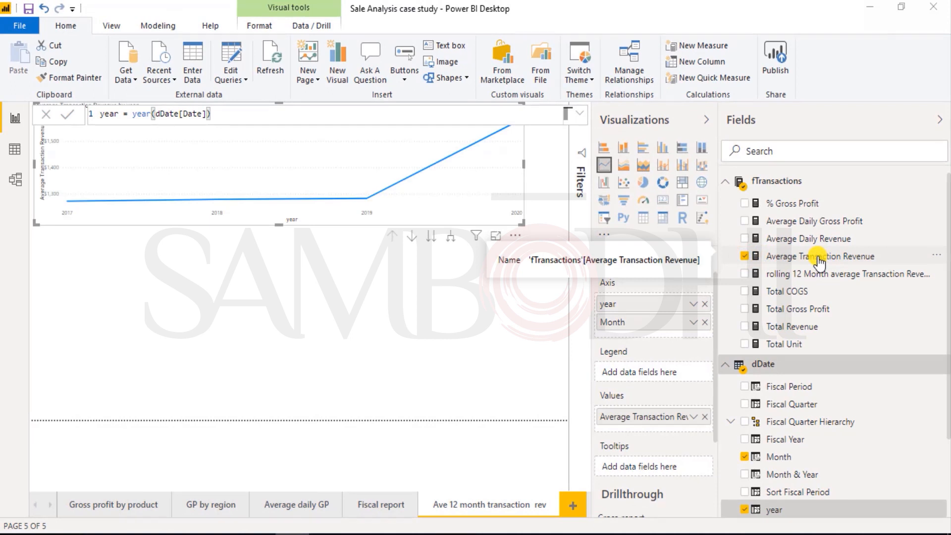
pyautogui.click(746, 275)
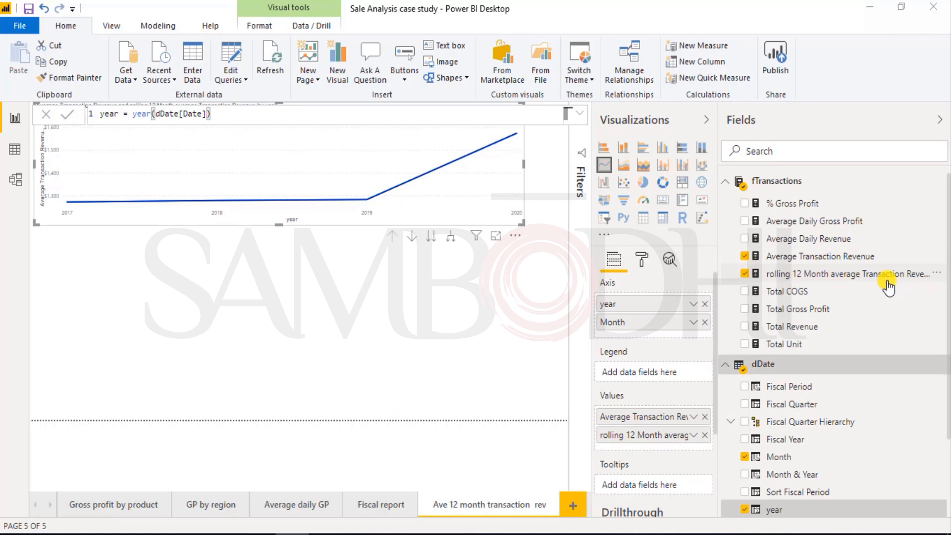
pyautogui.click(430, 276)
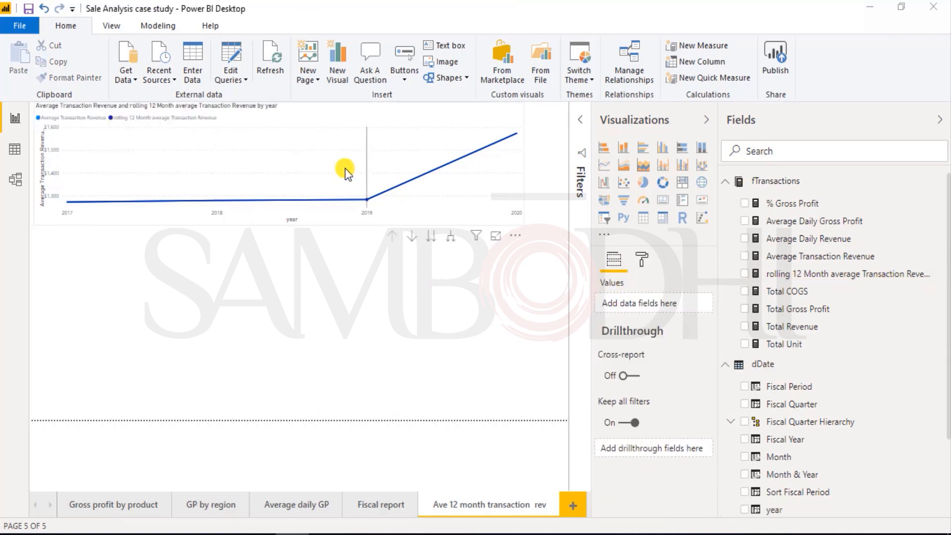
pyautogui.click(448, 238)
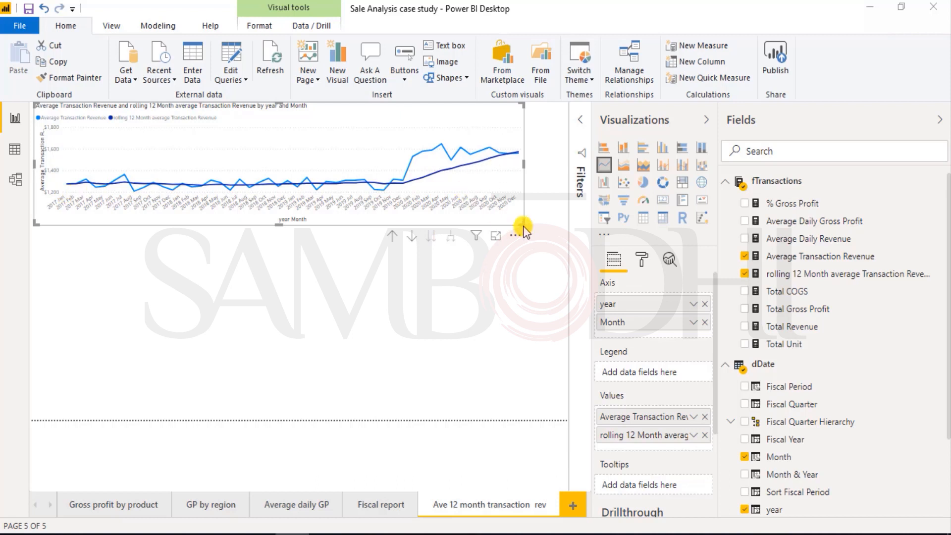
# - Enlarge the line chart to nearly the full page width and inspect its 2018 Feb data point
pyautogui.moveTo(523, 225); pyautogui.dragTo(552, 250)
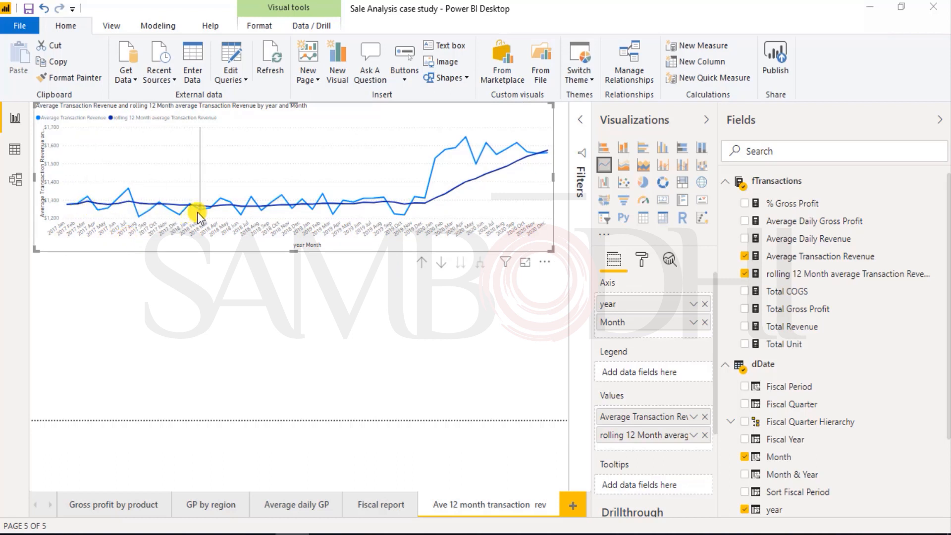
pyautogui.moveTo(199, 212)
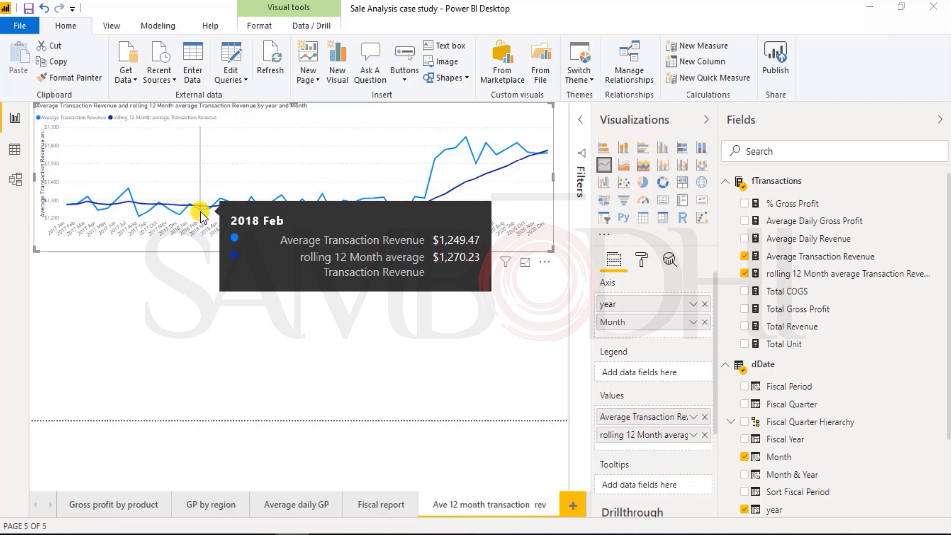
pyautogui.click(193, 317)
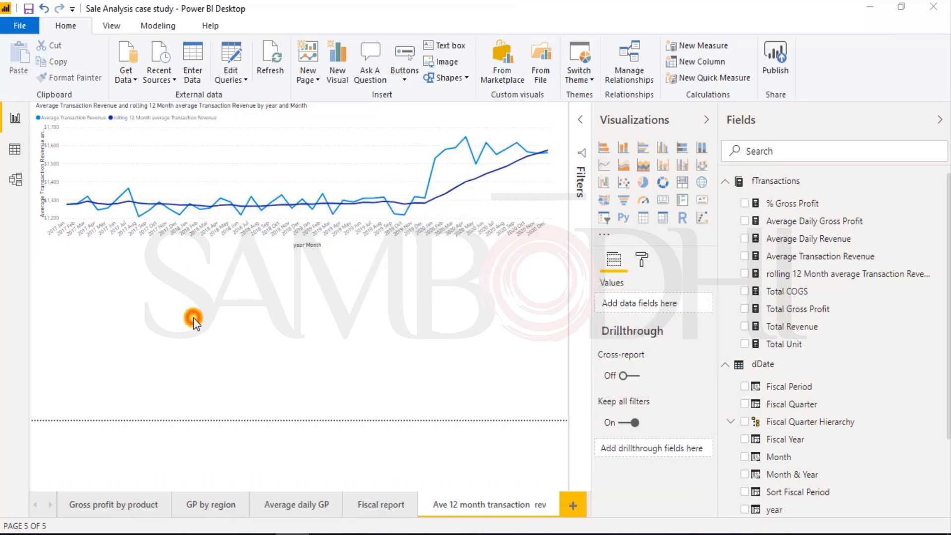
# - Insert a matrix below the line chart, narrow it to less than half the page width, and use year and Month as its rows
pyautogui.click(372, 325)
pyautogui.click(662, 223)
pyautogui.moveTo(555, 330); pyautogui.dragTo(257, 328)
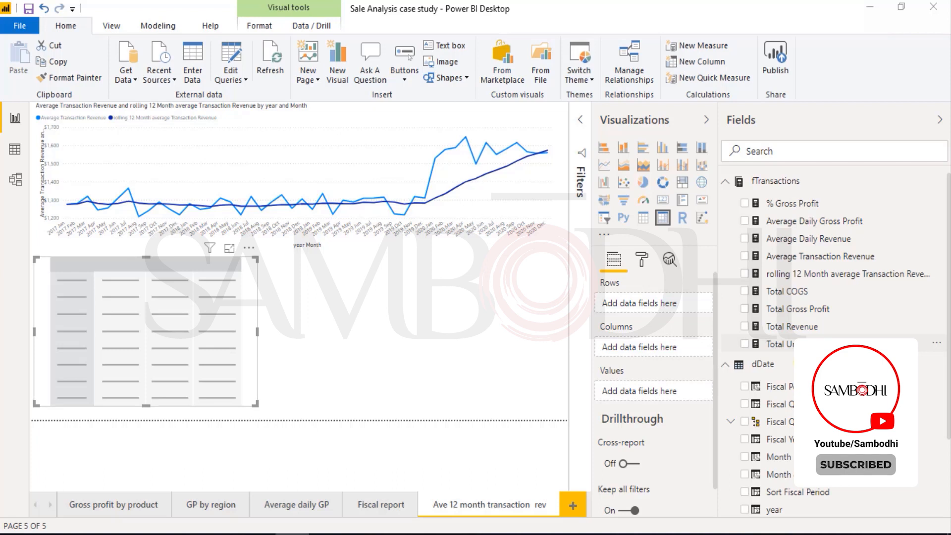
pyautogui.scroll(-3, 751, 421)
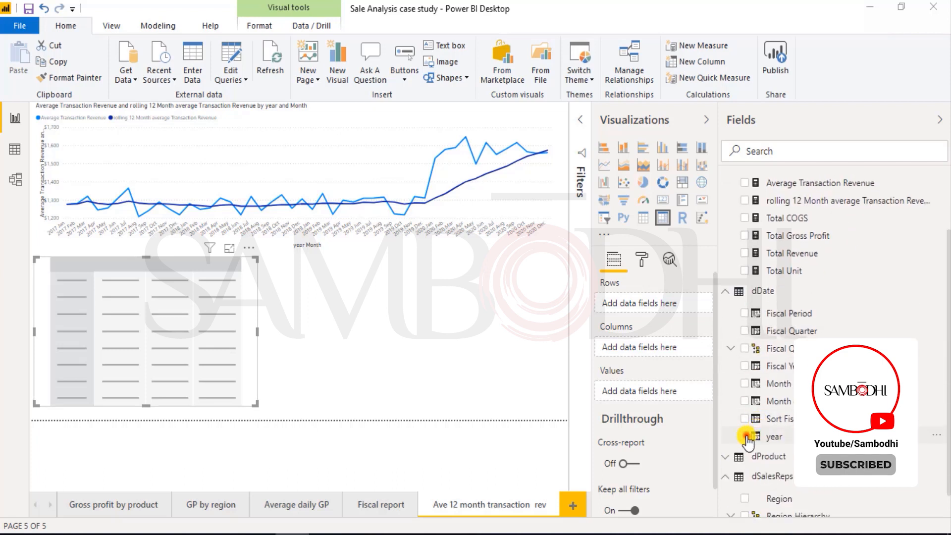
pyautogui.click(746, 436)
pyautogui.click(746, 384)
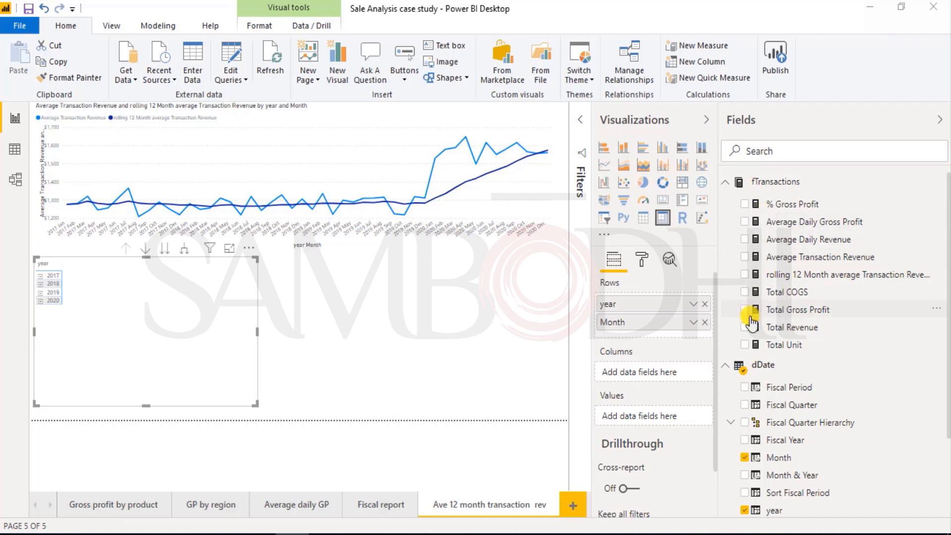
# - Add Average Daily Revenue, Average Transaction Revenue and rolling 12 Month average Transaction Revenue as the matrix values
pyautogui.click(745, 240)
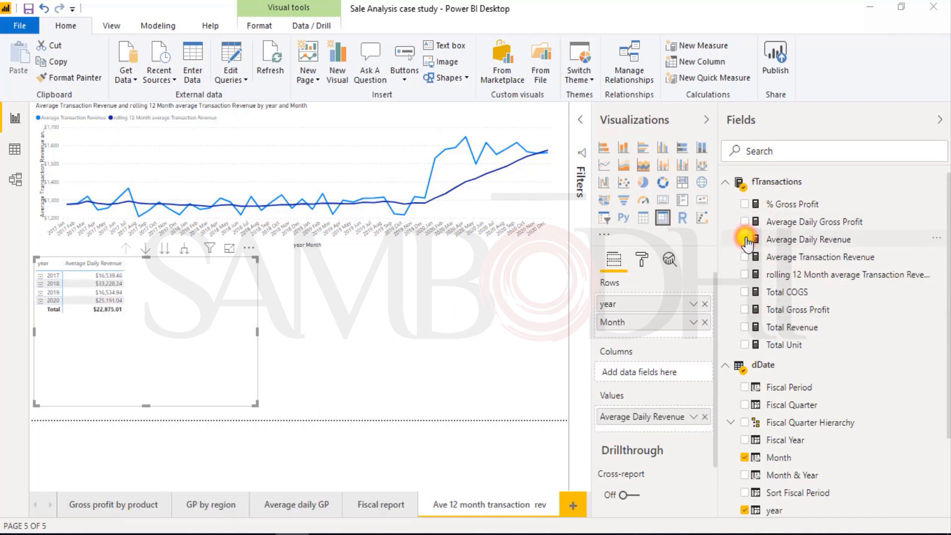
pyautogui.click(746, 252)
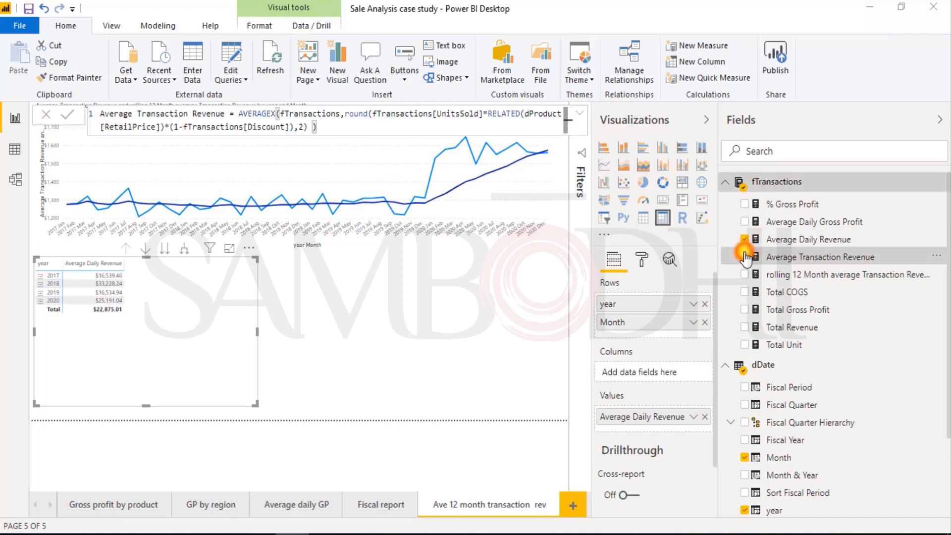
pyautogui.click(744, 260)
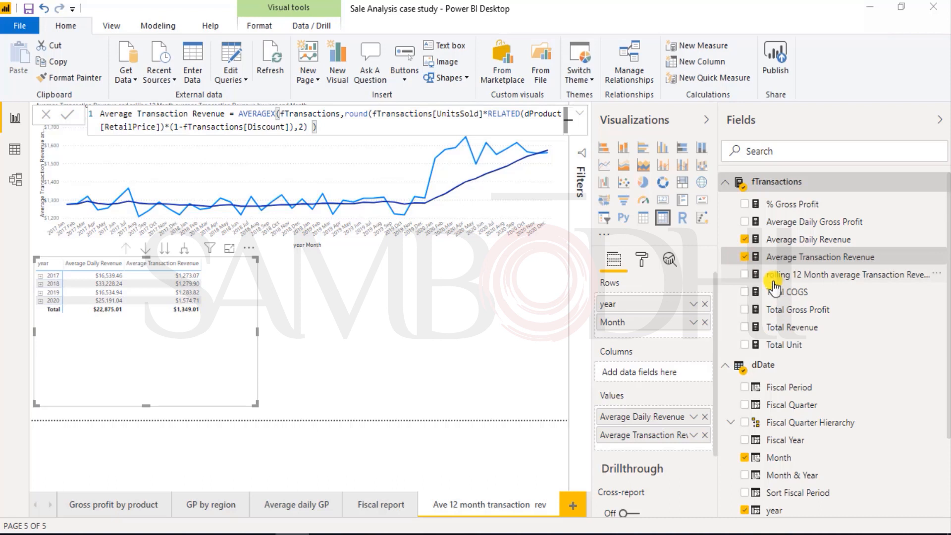
pyautogui.click(748, 275)
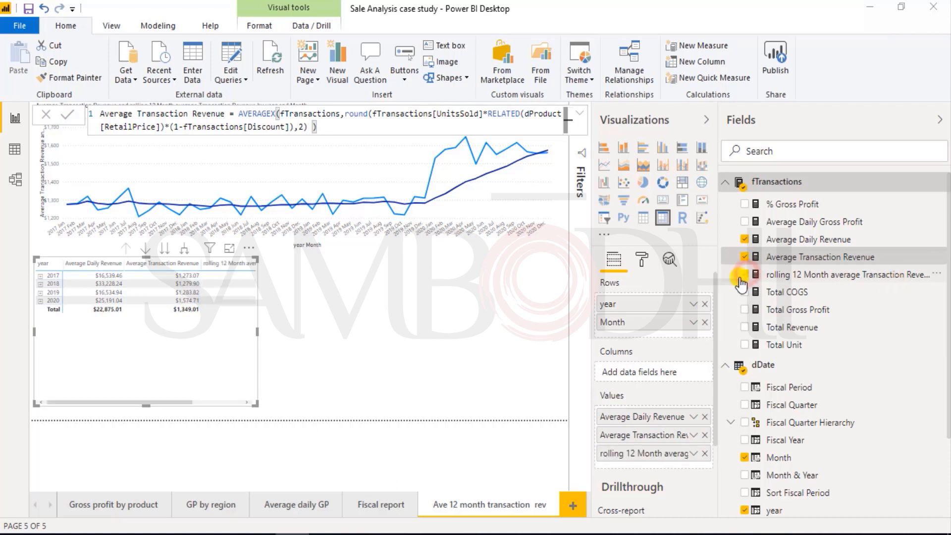
# - Widen the matrix toward its rolling average column, shorten it slightly, and expand all its years to month level
pyautogui.moveTo(260, 334); pyautogui.dragTo(310, 328)
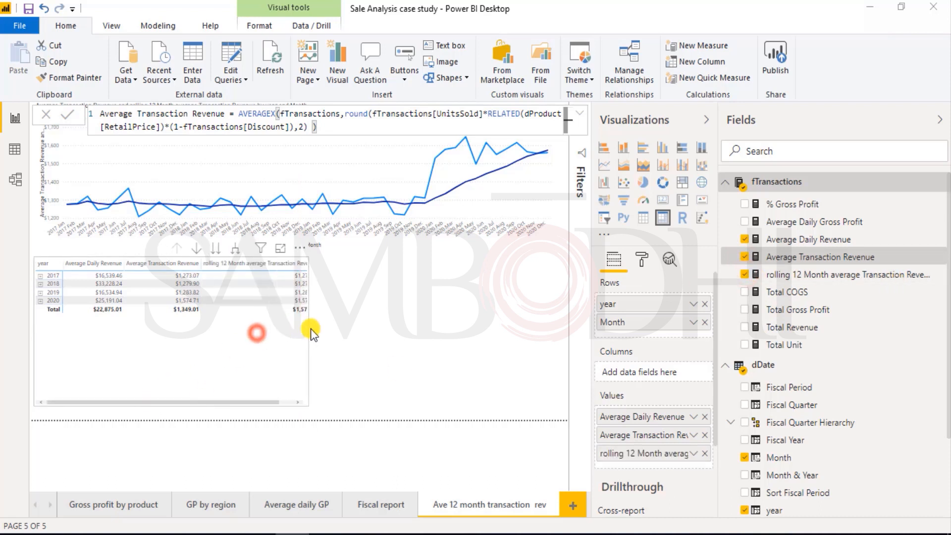
pyautogui.click(173, 410)
pyautogui.click(174, 357)
pyautogui.moveTo(174, 407)
pyautogui.mouseDown()
pyautogui.moveTo(174, 380)
pyautogui.moveTo(173, 388)
pyautogui.mouseUp()
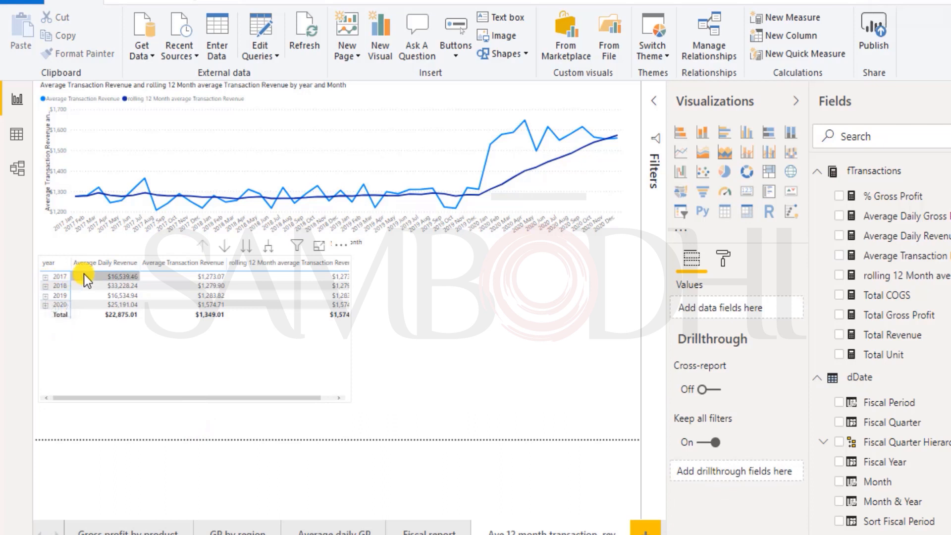
pyautogui.click(268, 249)
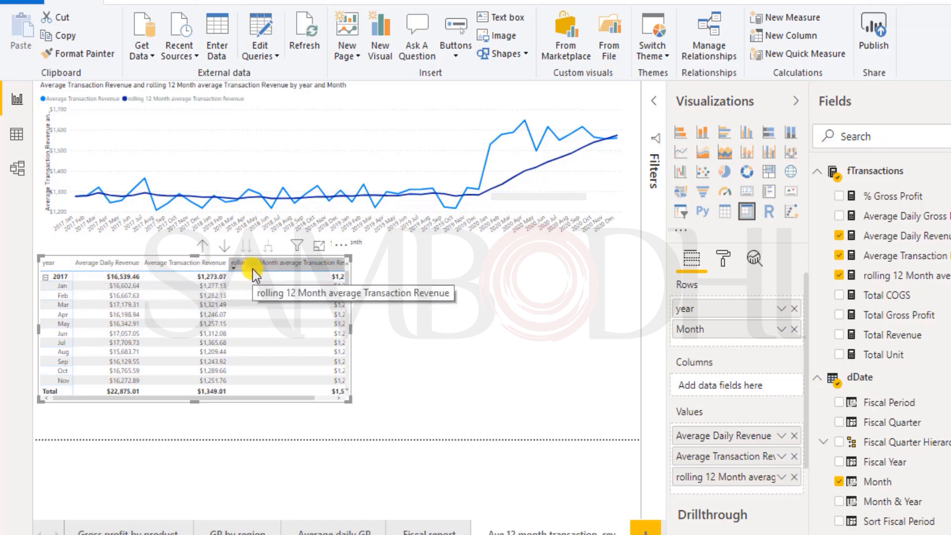
# - Insert a slicer beside the matrix, narrow it, and fill it with year from dDate
pyautogui.click(504, 313)
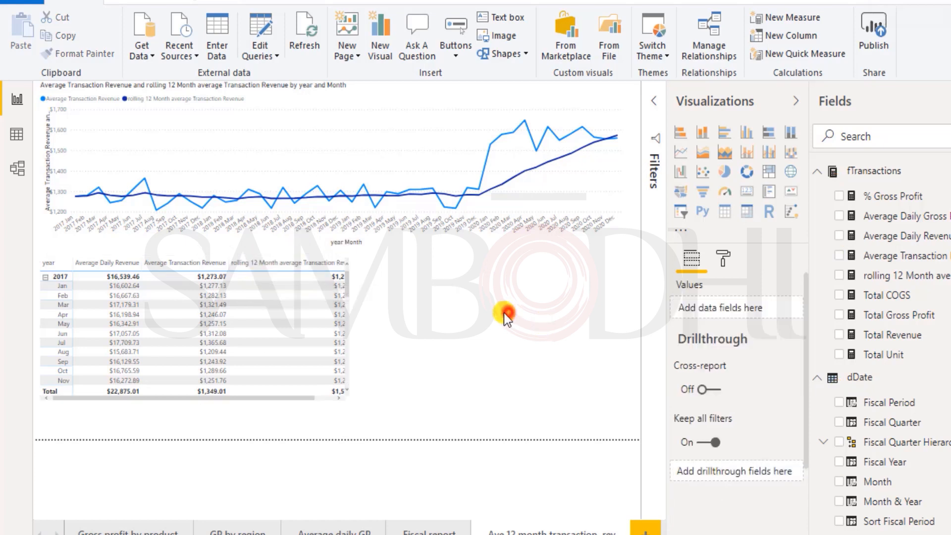
pyautogui.click(681, 211)
pyautogui.moveTo(621, 330); pyautogui.dragTo(505, 321)
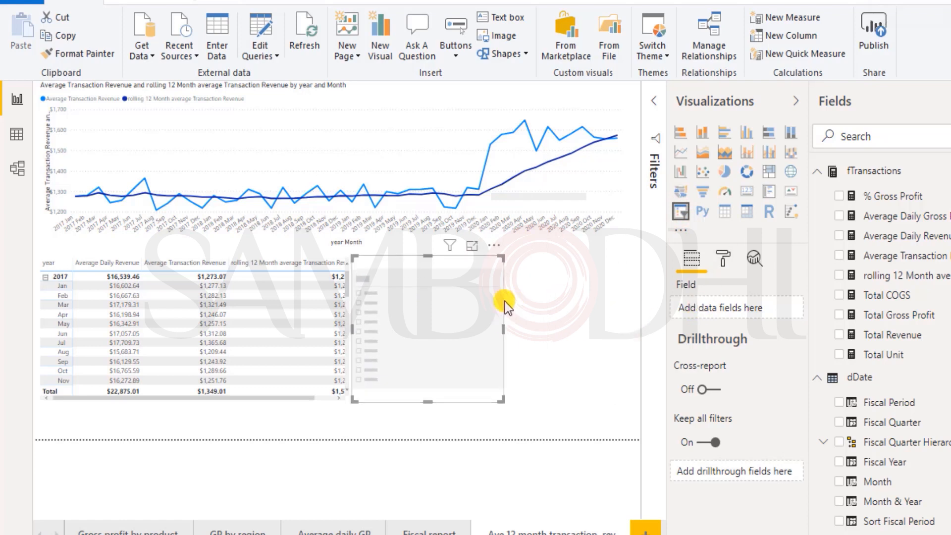
pyautogui.click(447, 263)
pyautogui.scroll(-3, 881, 342)
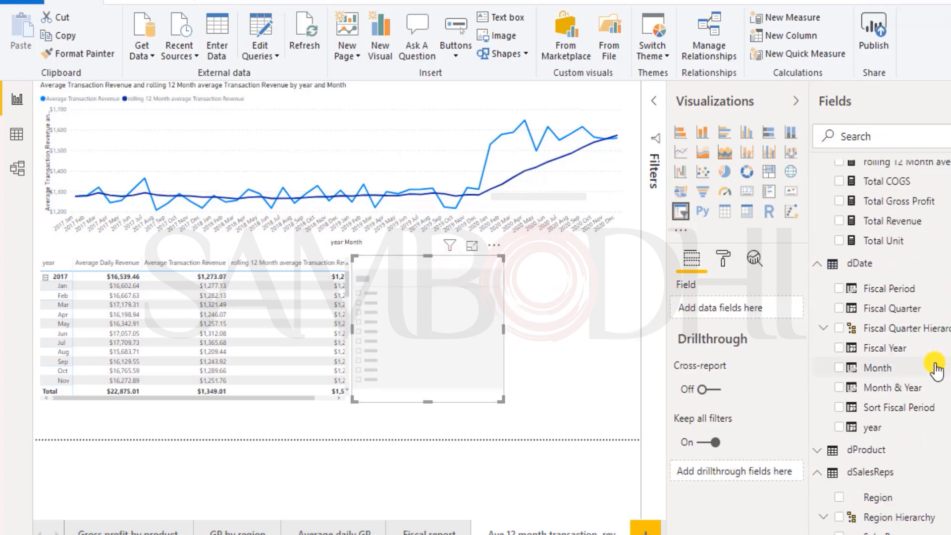
pyautogui.click(839, 427)
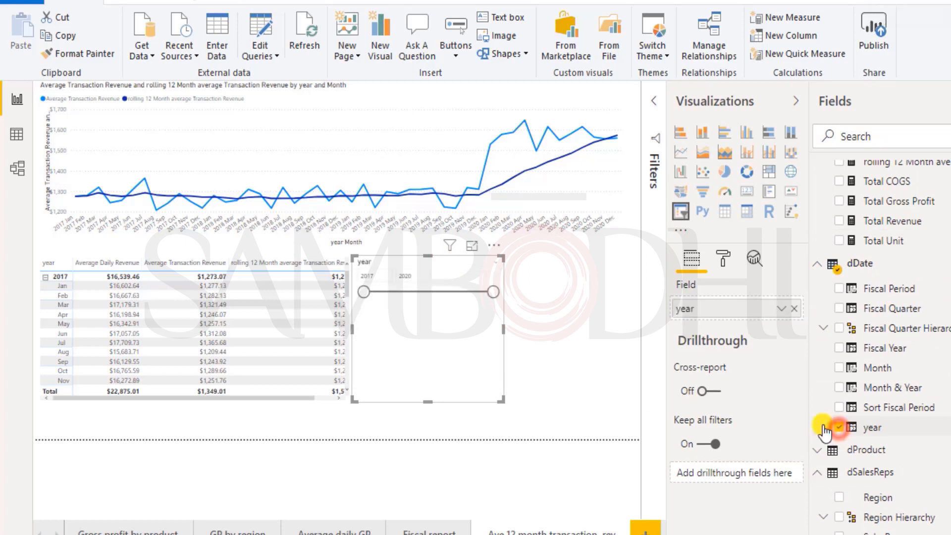
# - Show the year slicer as a list, and narrow and move it under the right end of the line chart
pyautogui.click(494, 264)
pyautogui.click(511, 274)
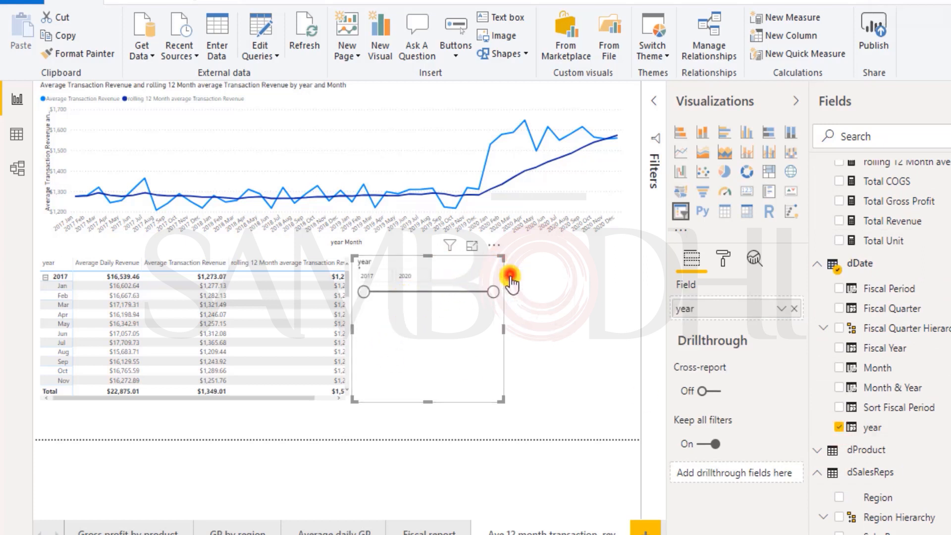
pyautogui.moveTo(504, 331); pyautogui.dragTo(471, 327)
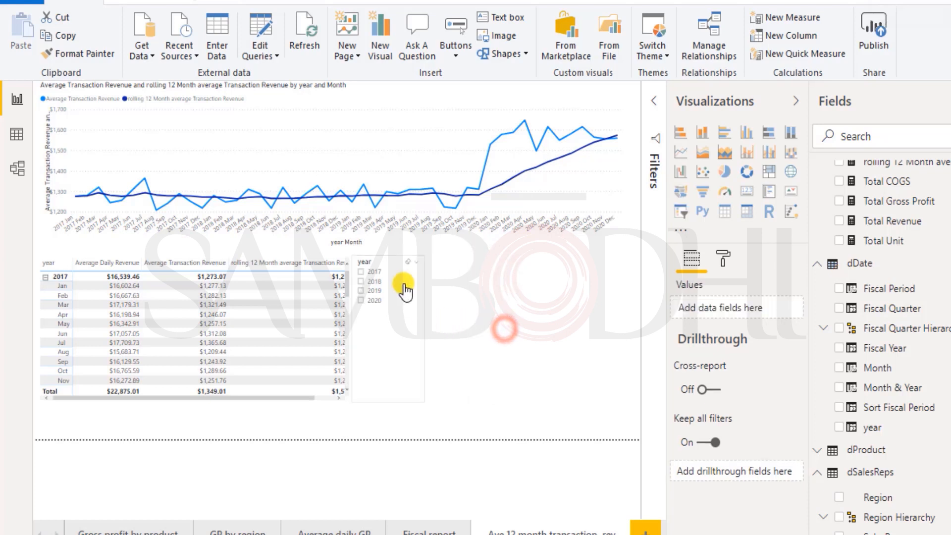
pyautogui.moveTo(386, 262); pyautogui.dragTo(539, 273)
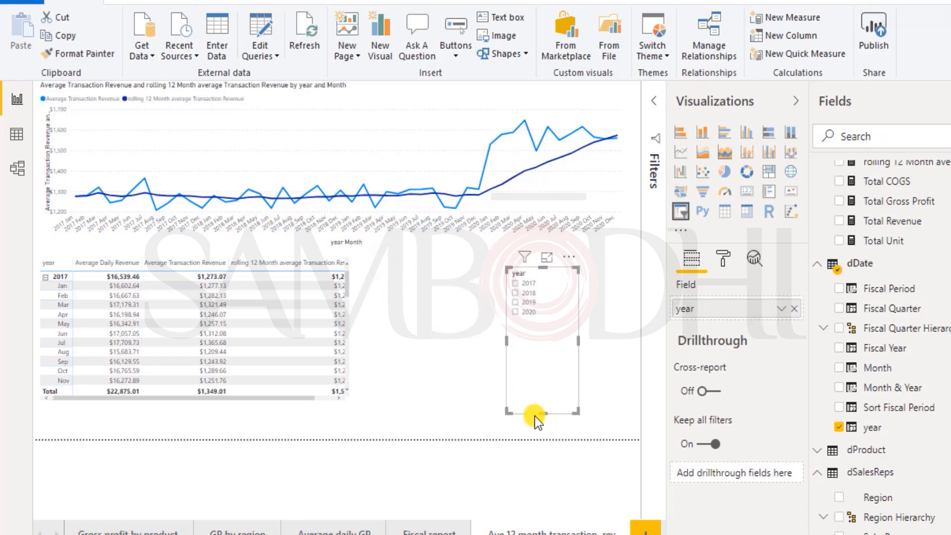
# - Set the year slicer's item text size to 14 pt and adjust the slicer's height to fit its list
pyautogui.moveTo(539, 415); pyautogui.dragTo(543, 365)
pyautogui.click(534, 272)
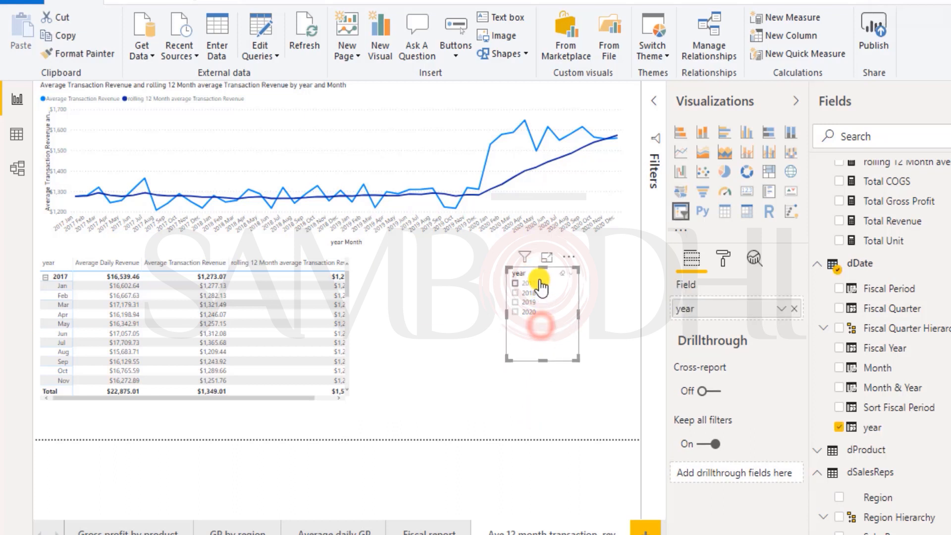
pyautogui.click(725, 261)
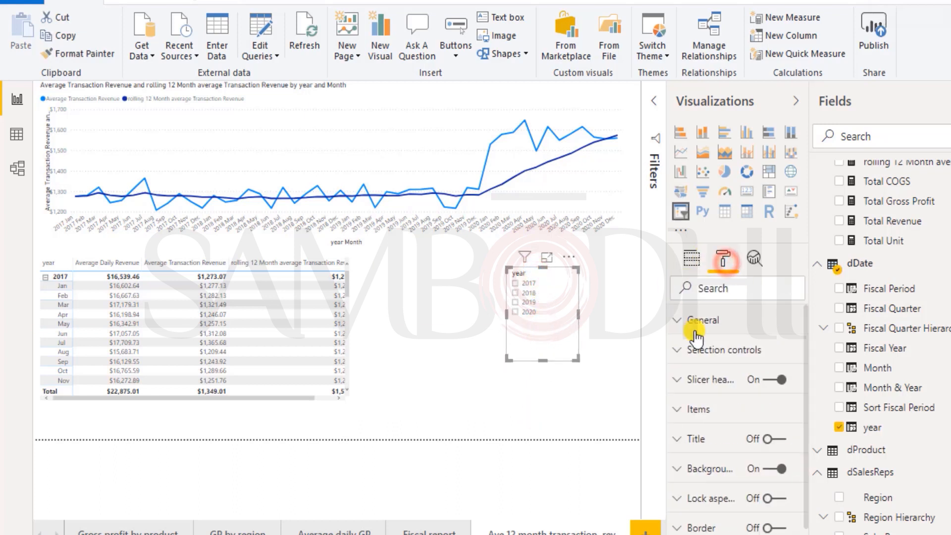
pyautogui.click(679, 411)
pyautogui.scroll(-3, 703, 434)
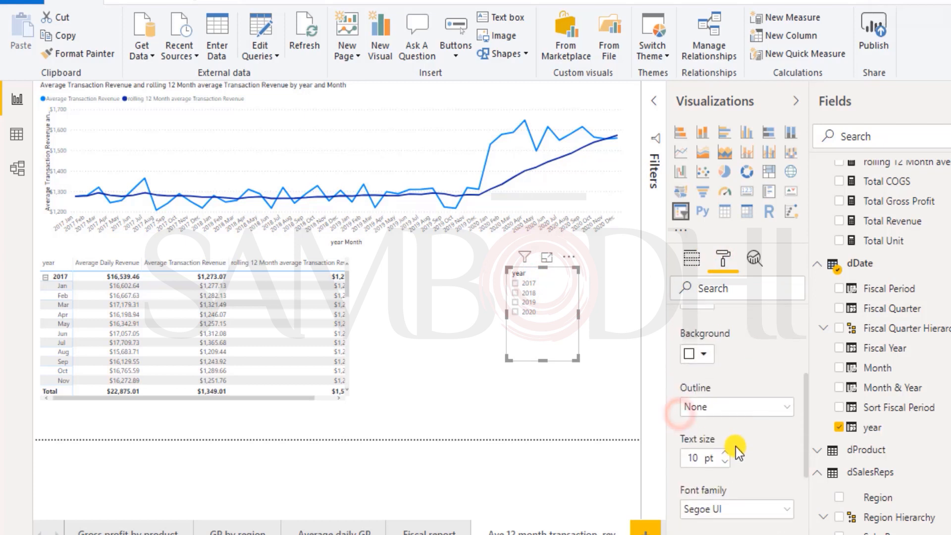
pyautogui.click(729, 448)
pyautogui.click(730, 448)
pyautogui.click(729, 448)
pyautogui.click(729, 448)
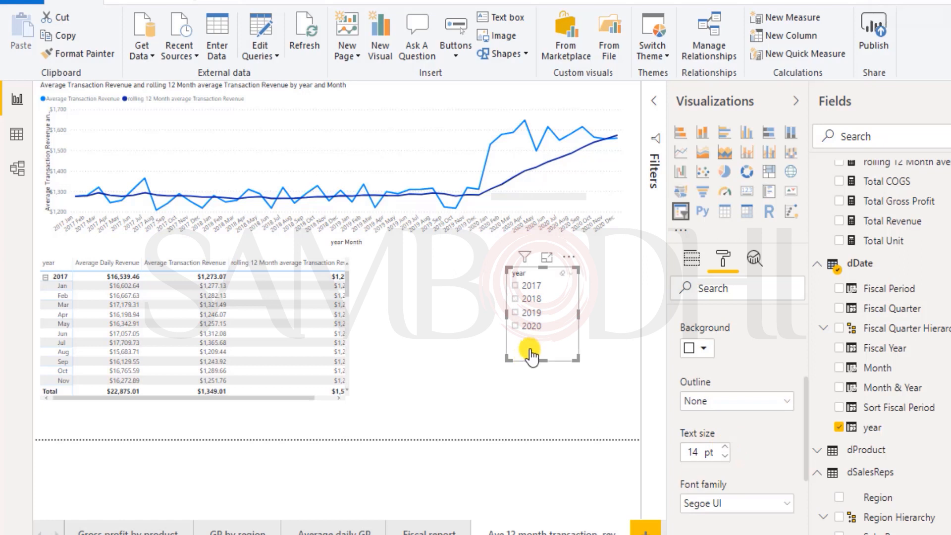
pyautogui.moveTo(542, 361); pyautogui.dragTo(540, 385)
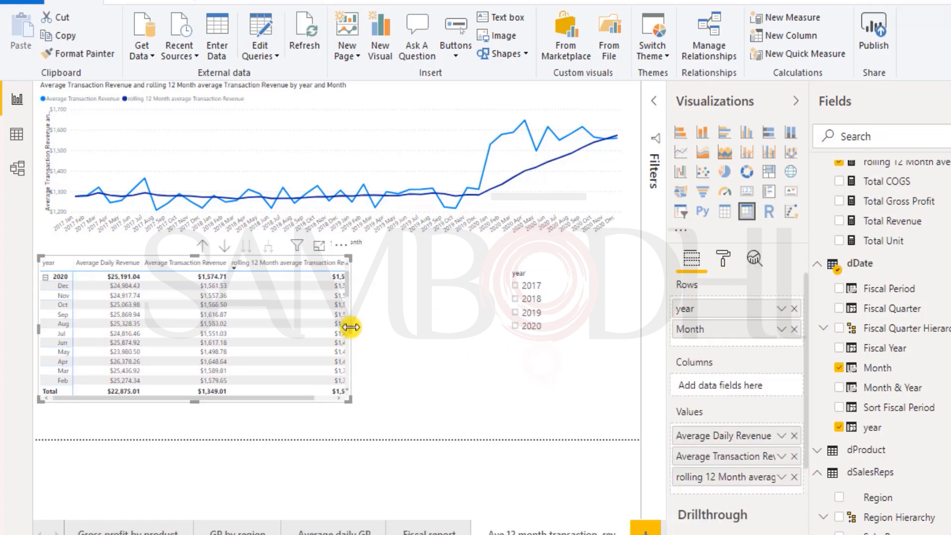
# - Widen the matrix past its rolling average column and lengthen it almost to the page's lower edge
pyautogui.moveTo(351, 327); pyautogui.dragTo(439, 343)
pyautogui.moveTo(239, 403); pyautogui.dragTo(241, 428)
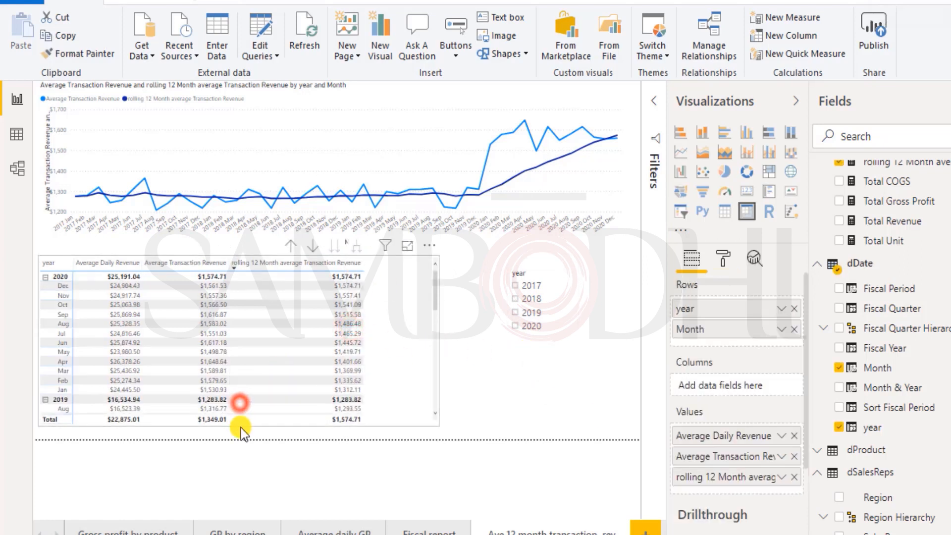
pyautogui.click(240, 430)
# - Enlarge the matrix's row header text by several points and sort the matrix by year in ascending order
pyautogui.click(721, 256)
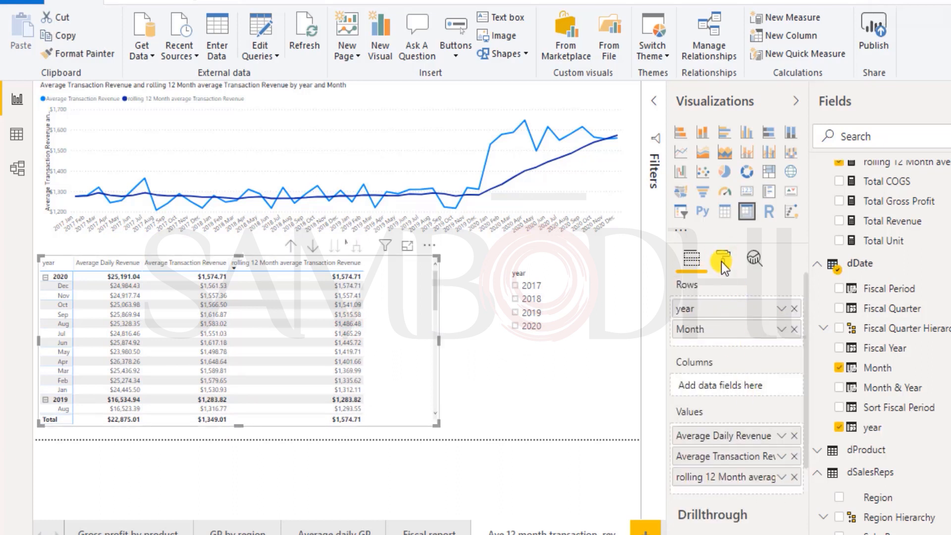
pyautogui.click(723, 262)
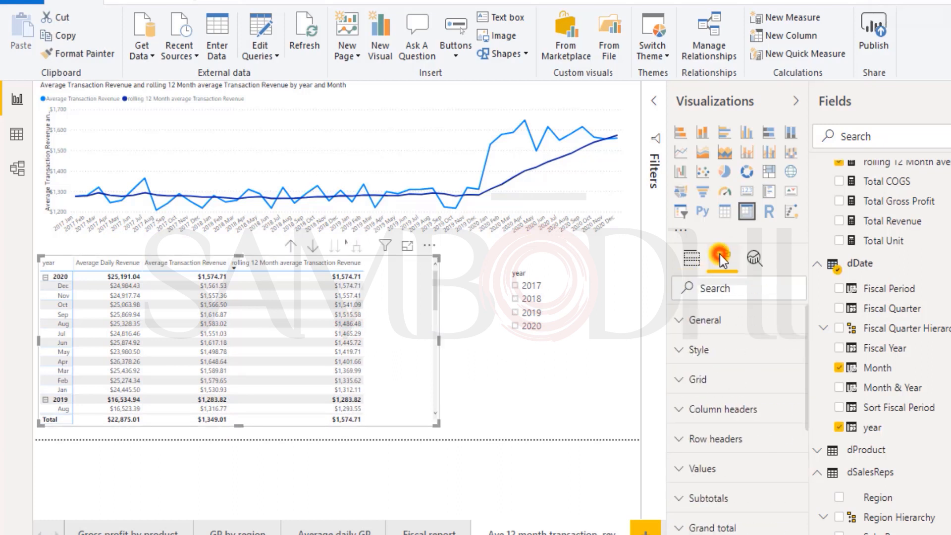
pyautogui.click(675, 438)
pyautogui.scroll(-5, 766, 460)
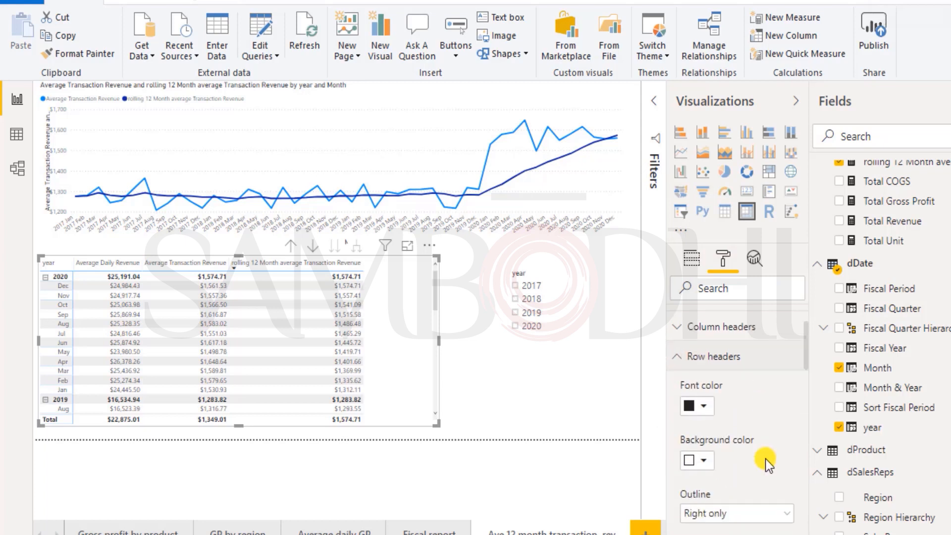
pyautogui.click(726, 427)
pyautogui.click(728, 429)
pyautogui.click(727, 429)
pyautogui.click(728, 429)
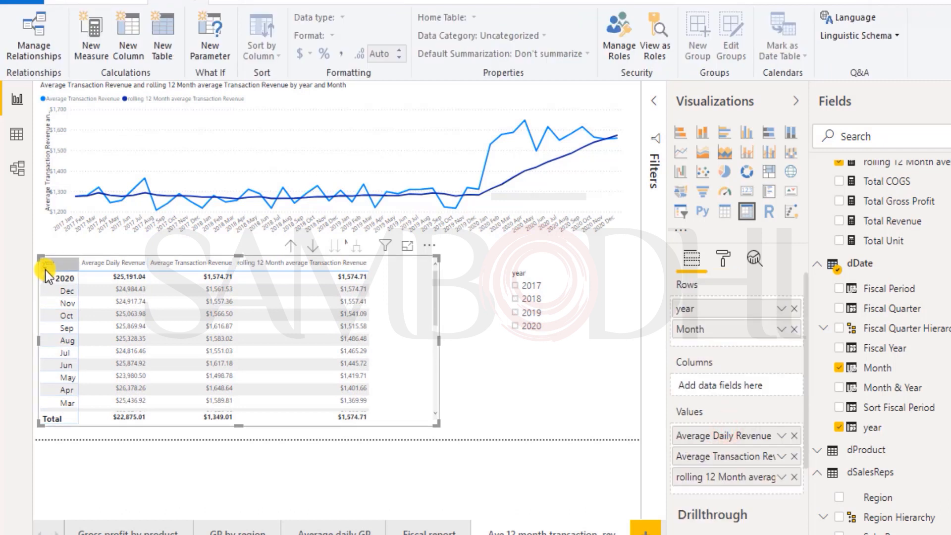
pyautogui.click(46, 270)
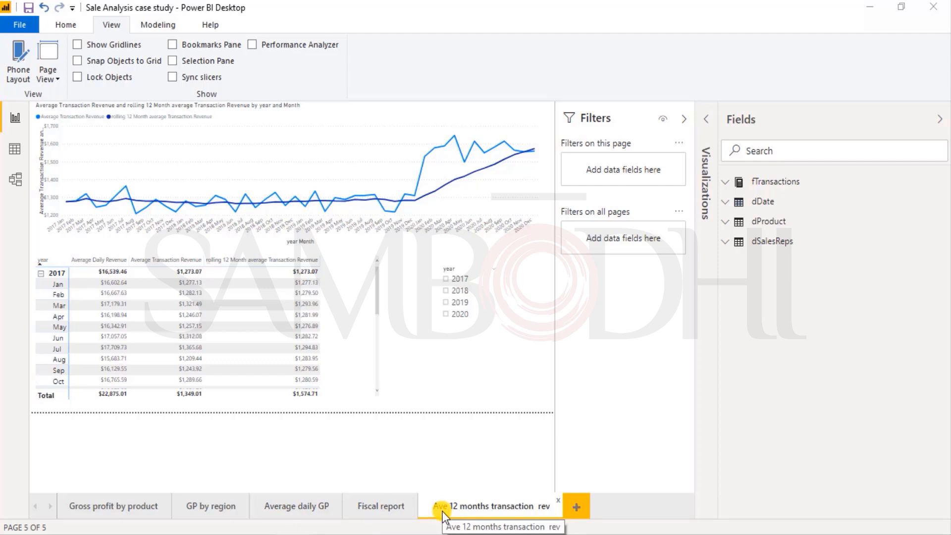
# - On the GP by region page, shift the region pie chart aside and insert a tall rectangle in the space beside it
pyautogui.click(297, 506)
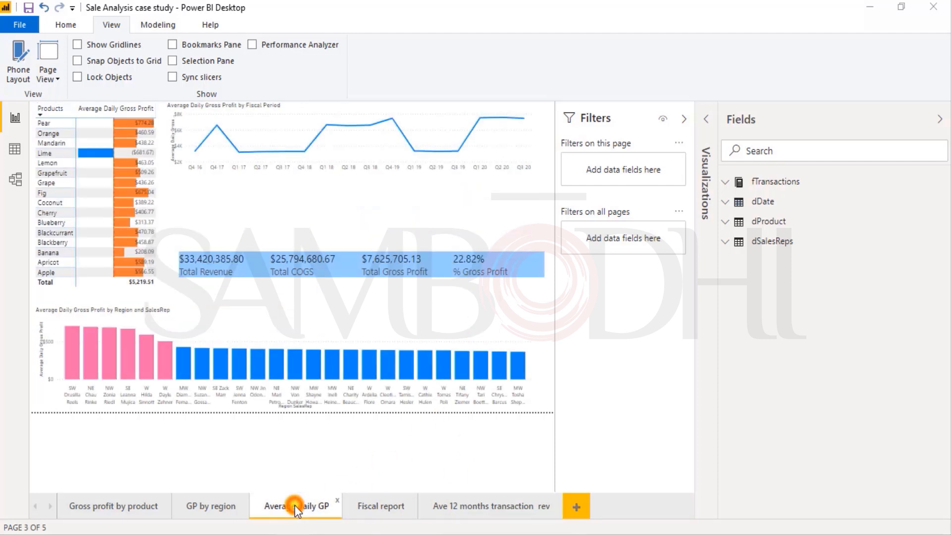
pyautogui.click(219, 508)
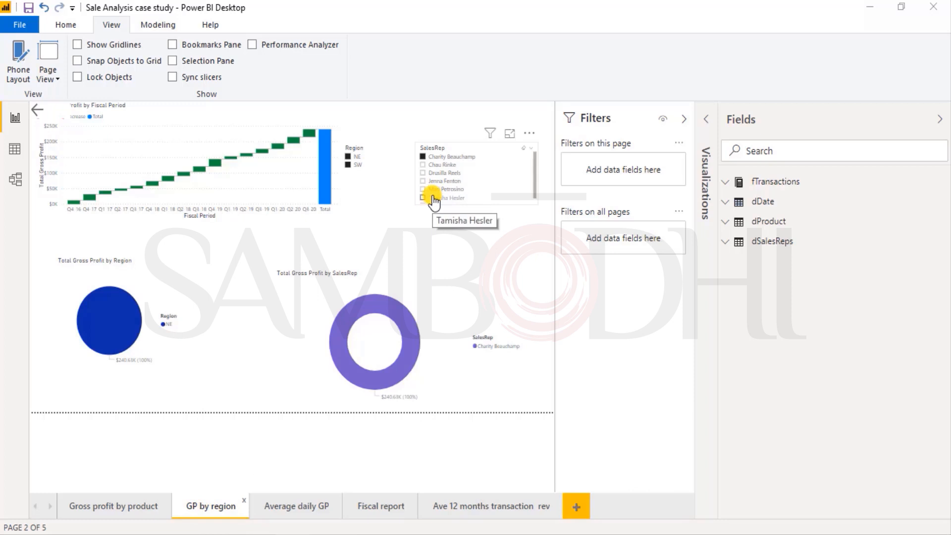
pyautogui.moveTo(157, 276); pyautogui.dragTo(234, 299)
pyautogui.click(65, 25)
pyautogui.click(446, 77)
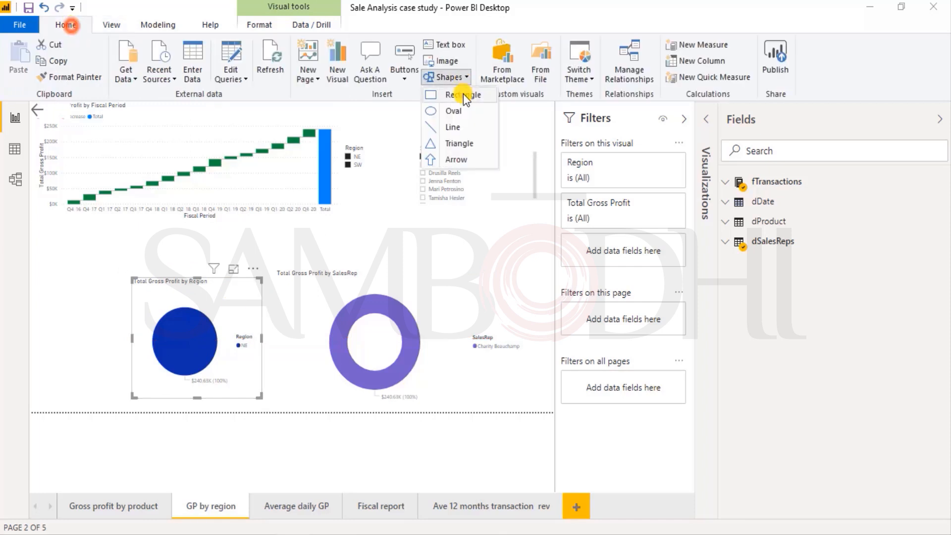
pyautogui.click(464, 95)
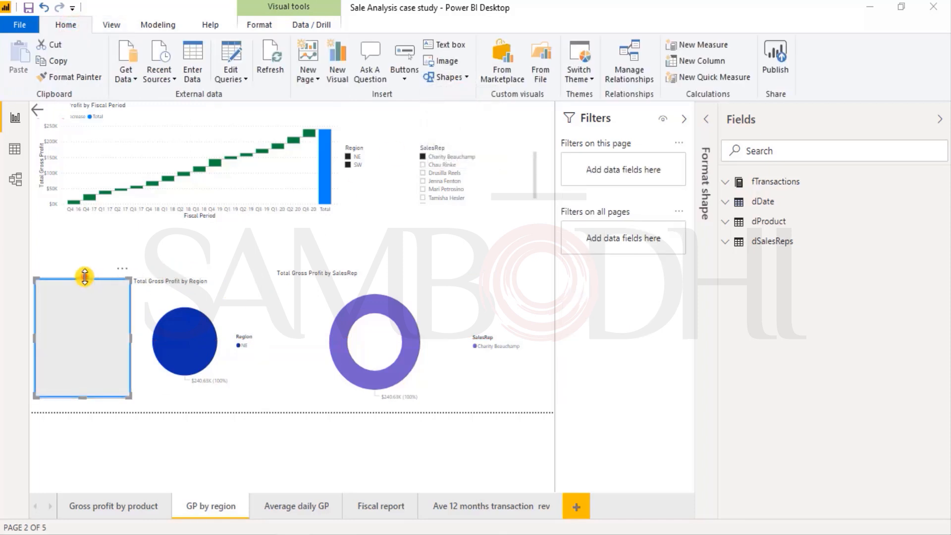
pyautogui.moveTo(84, 277); pyautogui.dragTo(80, 239)
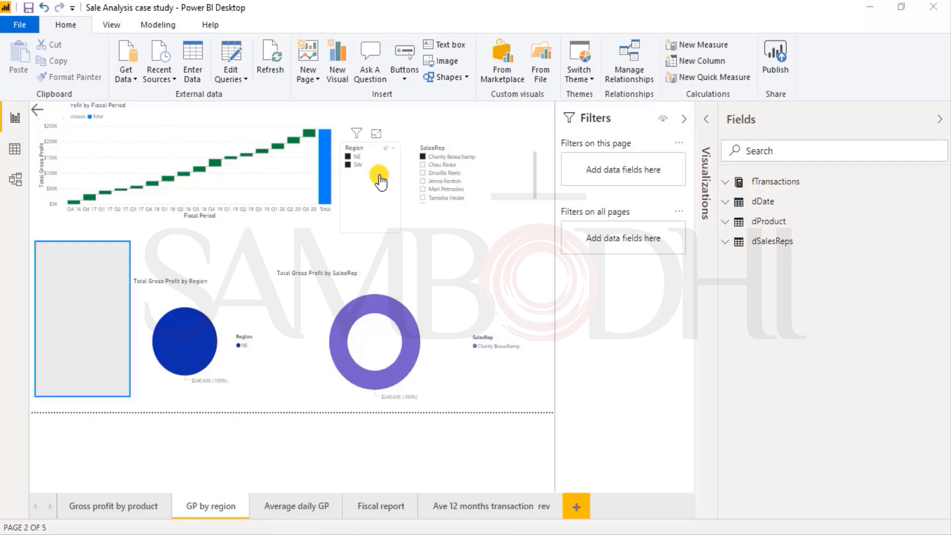
# - Fit the Region and SalesRep slicers onto the rectangle, and move the region pie chart up beside the waterfall chart
pyautogui.moveTo(376, 183); pyautogui.dragTo(72, 278)
pyautogui.moveTo(68, 322); pyautogui.dragTo(70, 276)
pyautogui.moveTo(71, 276); pyautogui.dragTo(71, 270)
pyautogui.moveTo(473, 149); pyautogui.dragTo(102, 308)
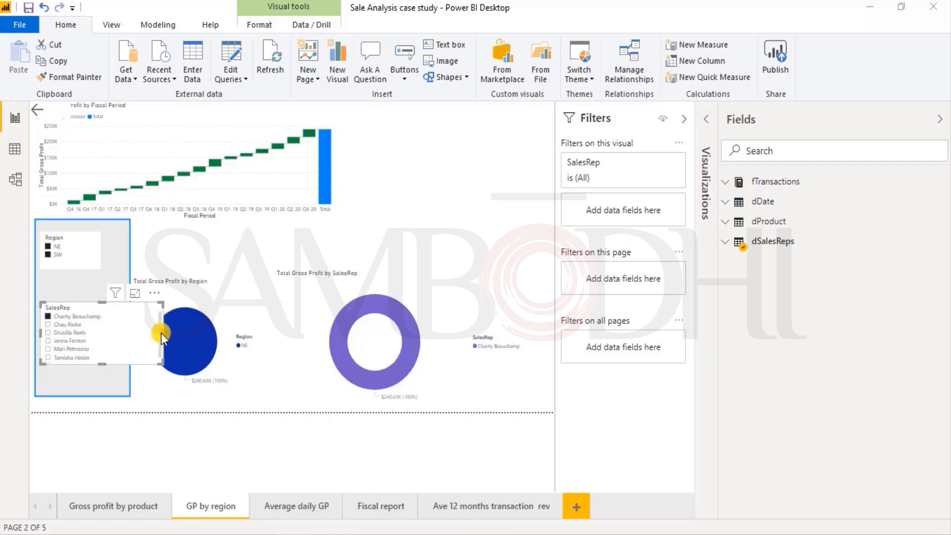
pyautogui.moveTo(162, 332); pyautogui.dragTo(110, 320)
pyautogui.moveTo(204, 294); pyautogui.dragTo(469, 128)
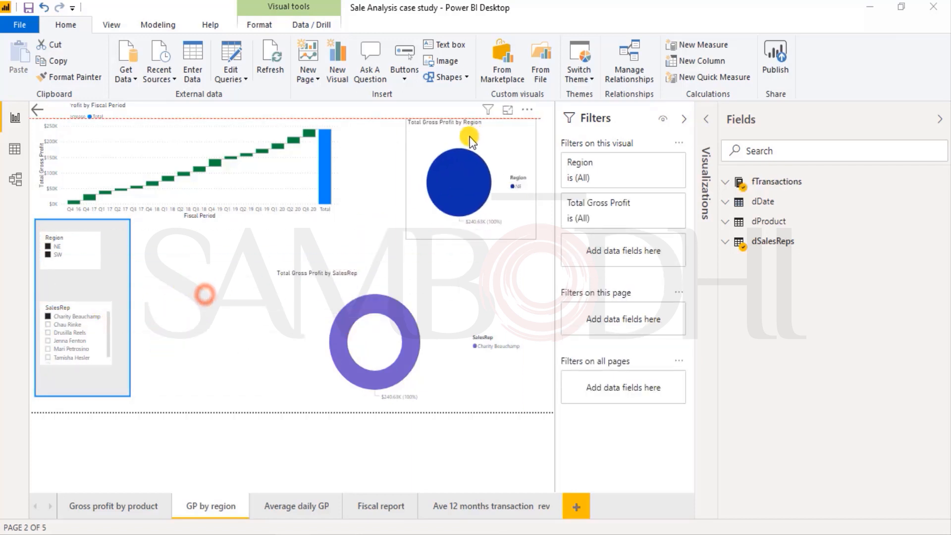
pyautogui.click(158, 285)
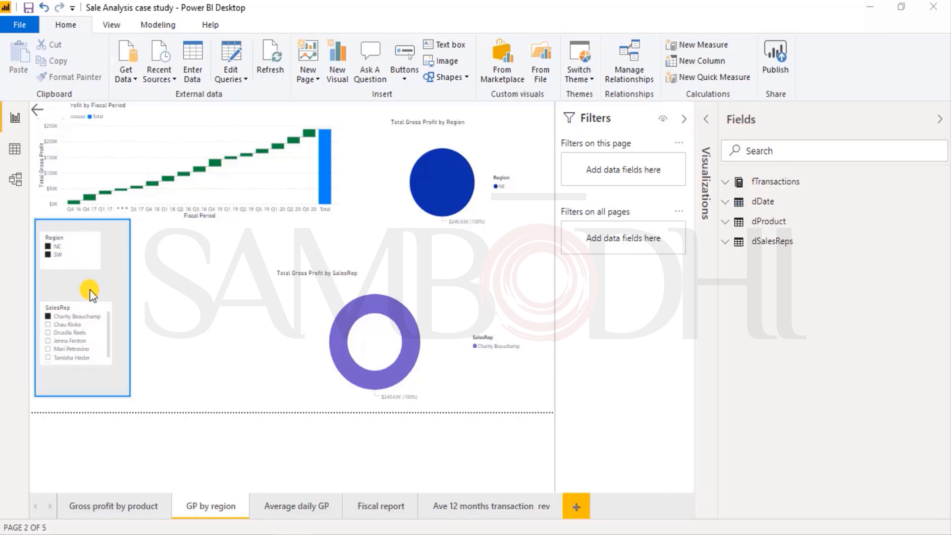
# - Insert a left arrow button and place it at the rectangle's upper right corner, above the Region slicer
pyautogui.click(403, 79)
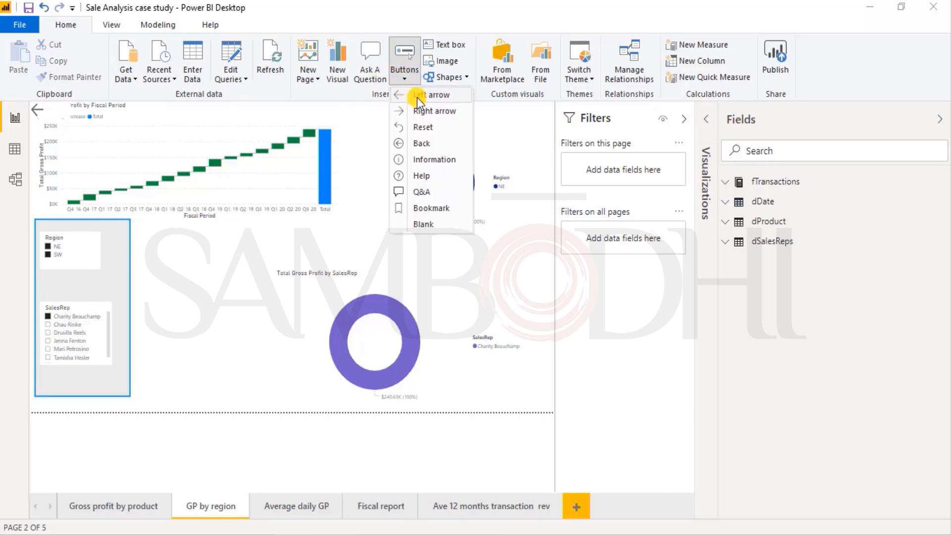
pyautogui.click(418, 96)
pyautogui.moveTo(55, 111); pyautogui.dragTo(91, 275)
pyautogui.moveTo(117, 232); pyautogui.dragTo(109, 241)
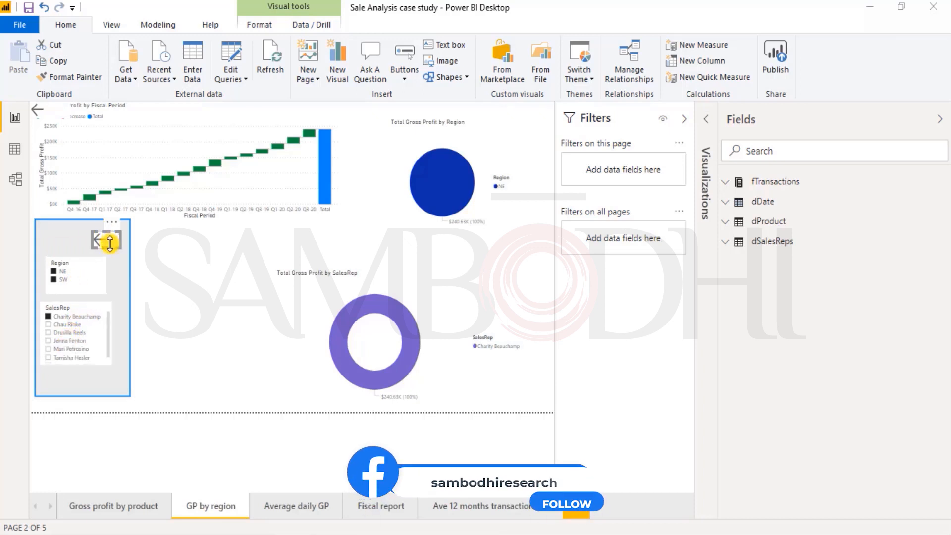
pyautogui.click(56, 234)
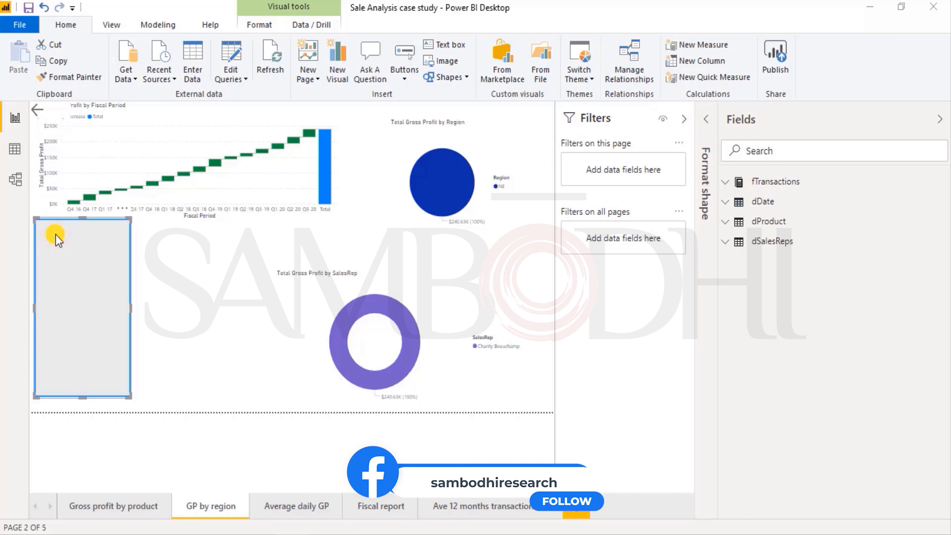
pyautogui.click(206, 285)
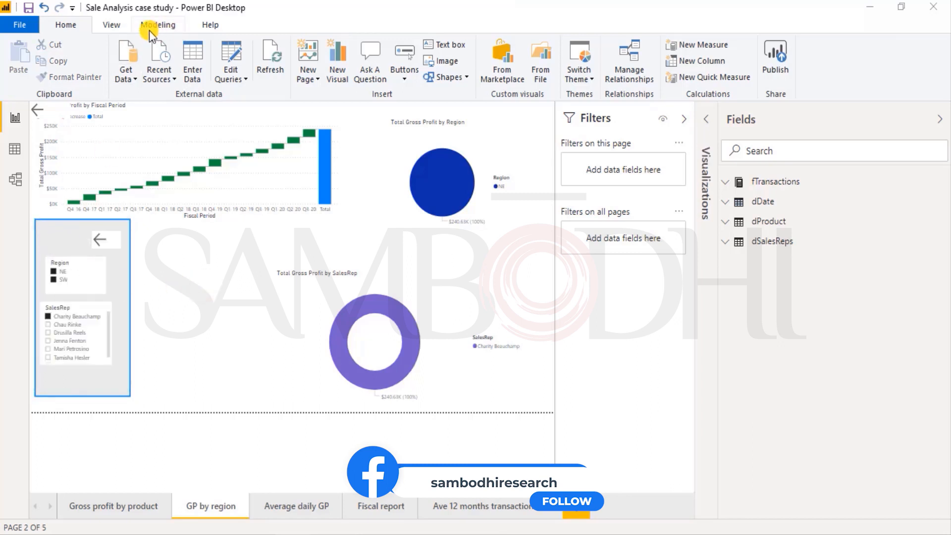
# - Show the list of page objects and delete the extra arrow button overlapping the waterfall chart's title
pyautogui.click(116, 28)
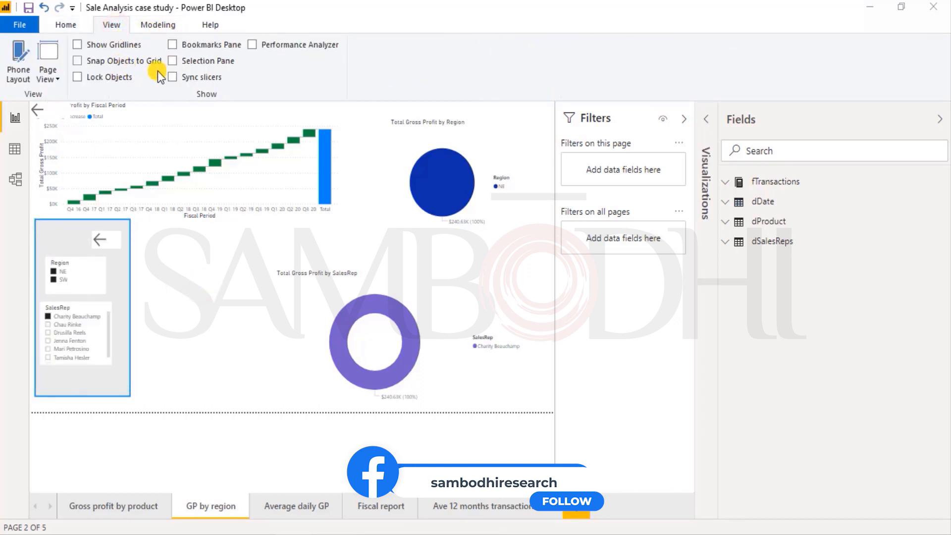
pyautogui.click(172, 61)
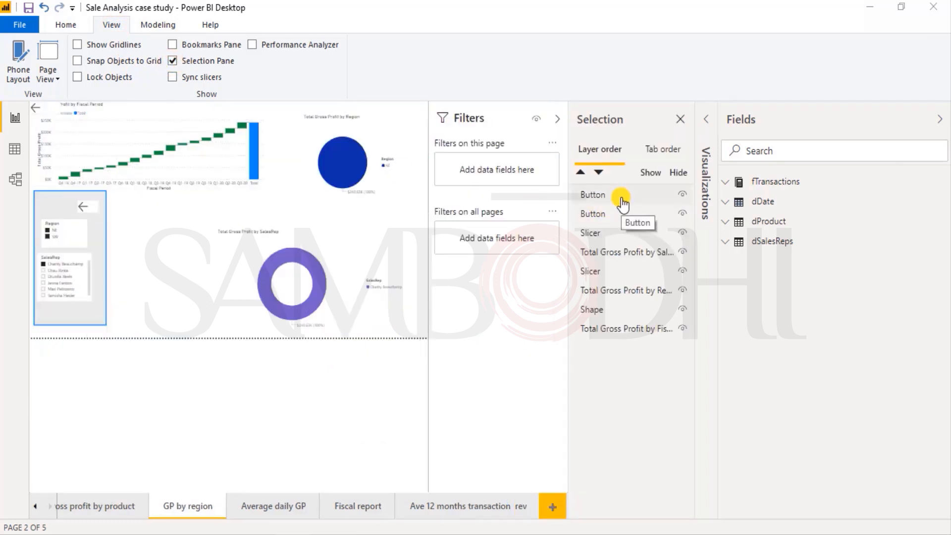
pyautogui.click(37, 109)
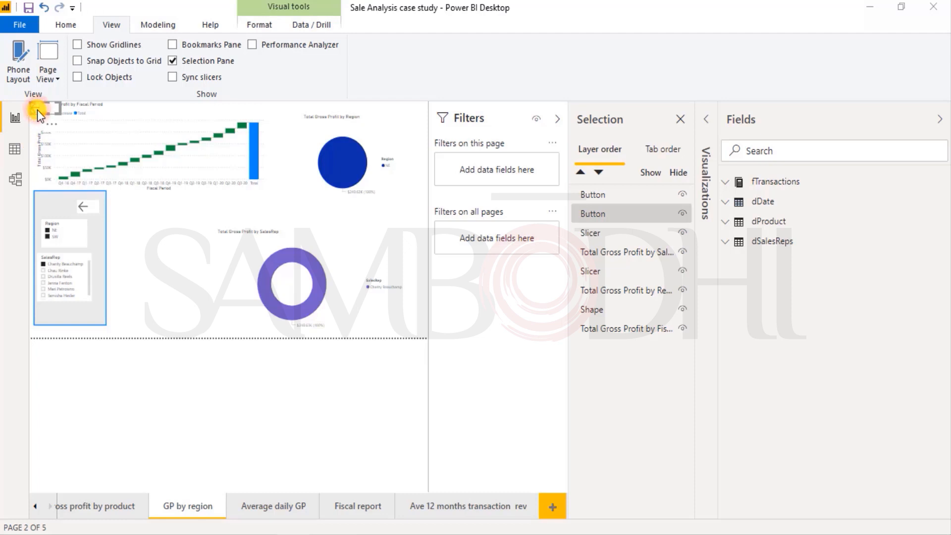
pyautogui.press('Delete')
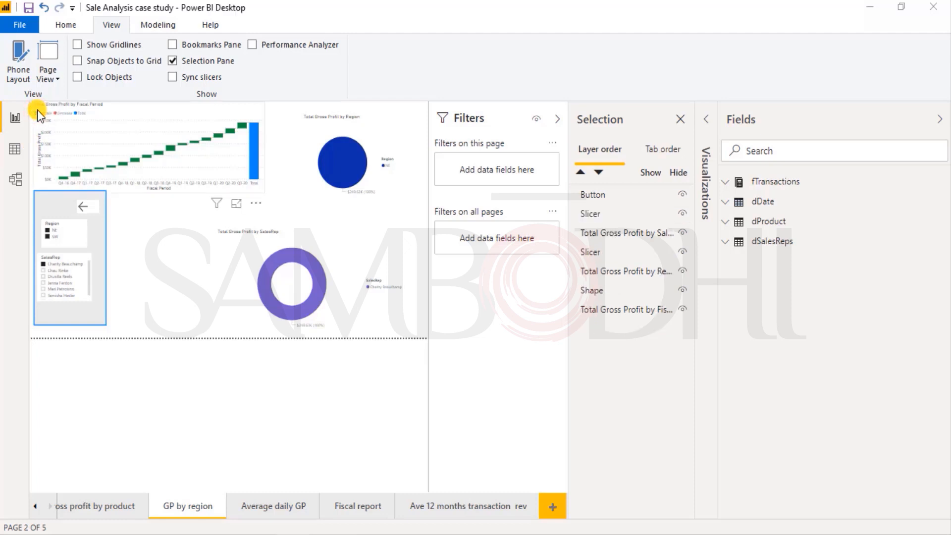
# - Rename the Region slicer's layer to region Slicer and the SalesRep slicer's layer to sale rep Slicer
pyautogui.click(62, 224)
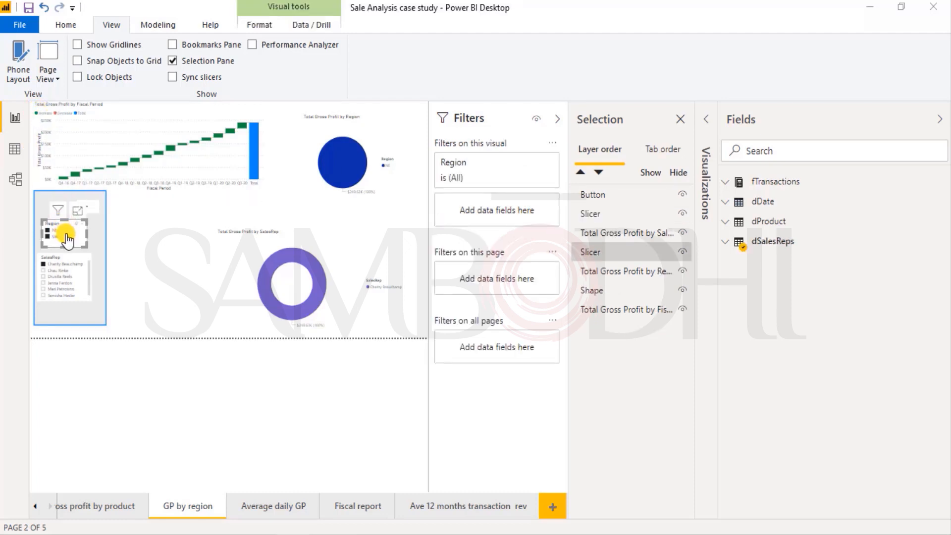
pyautogui.doubleClick(601, 257)
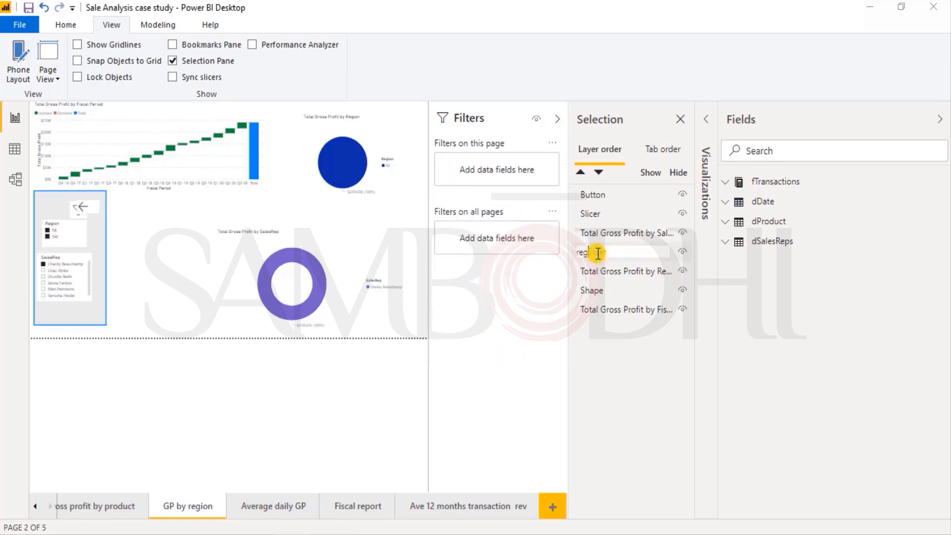
pyautogui.click(63, 259)
pyautogui.doubleClick(581, 215)
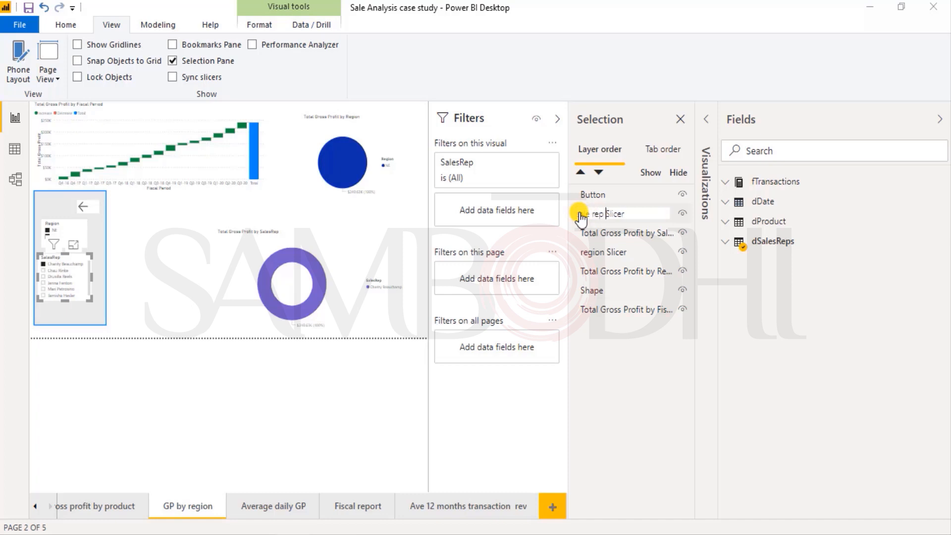
pyautogui.click(177, 221)
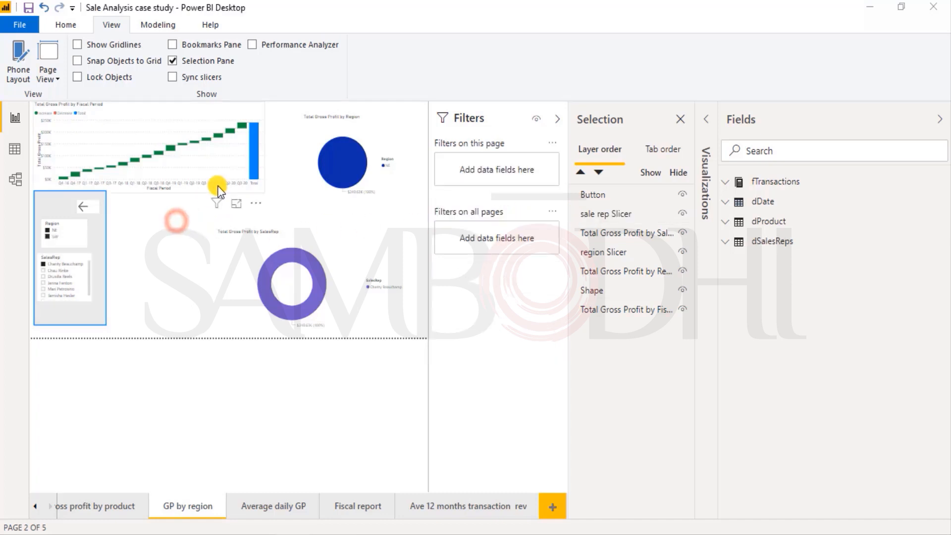
# - Rename the arrow button's layer to left Button
pyautogui.click(86, 200)
pyautogui.doubleClick(584, 194)
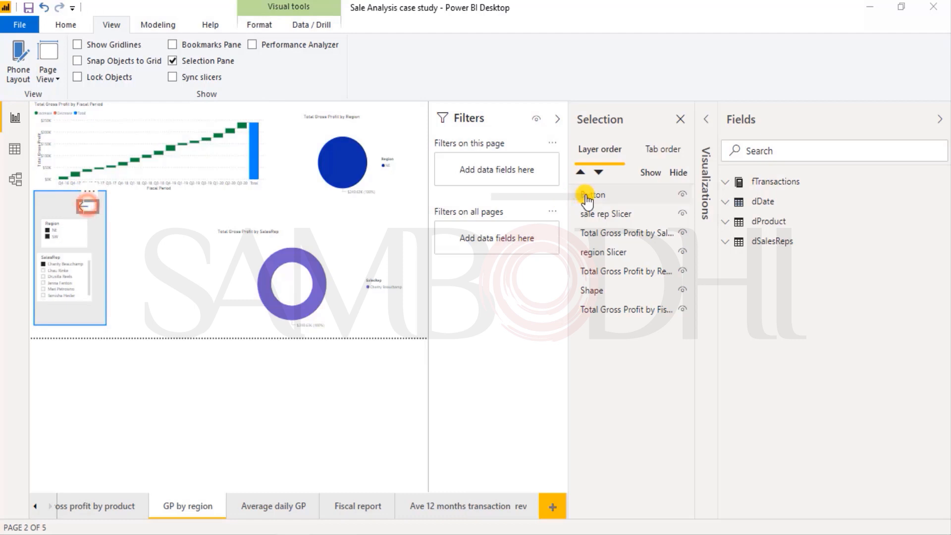
pyautogui.press('Left')
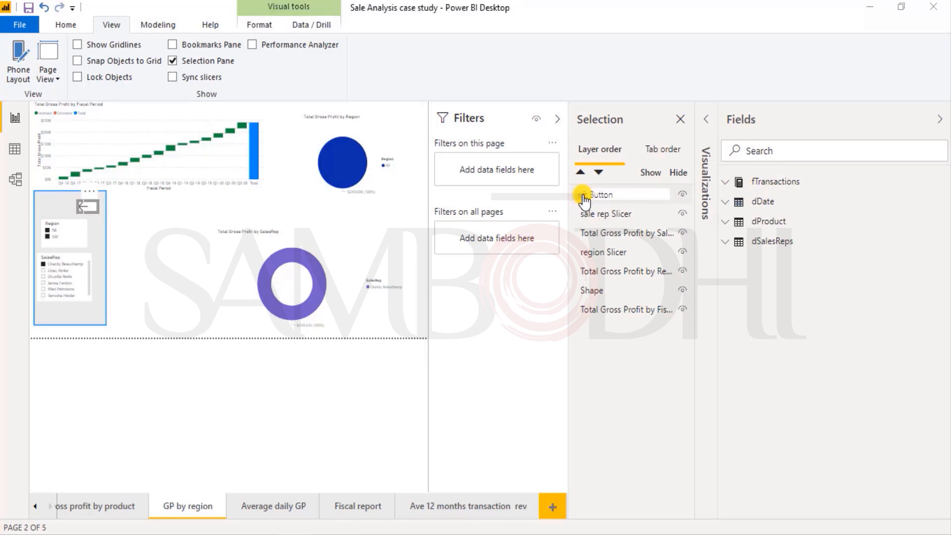
pyautogui.click(164, 233)
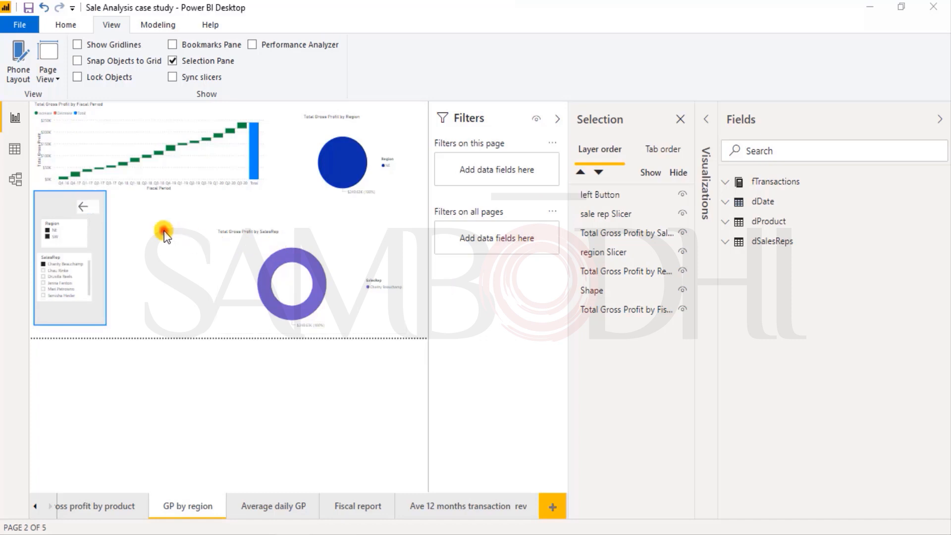
pyautogui.click(95, 231)
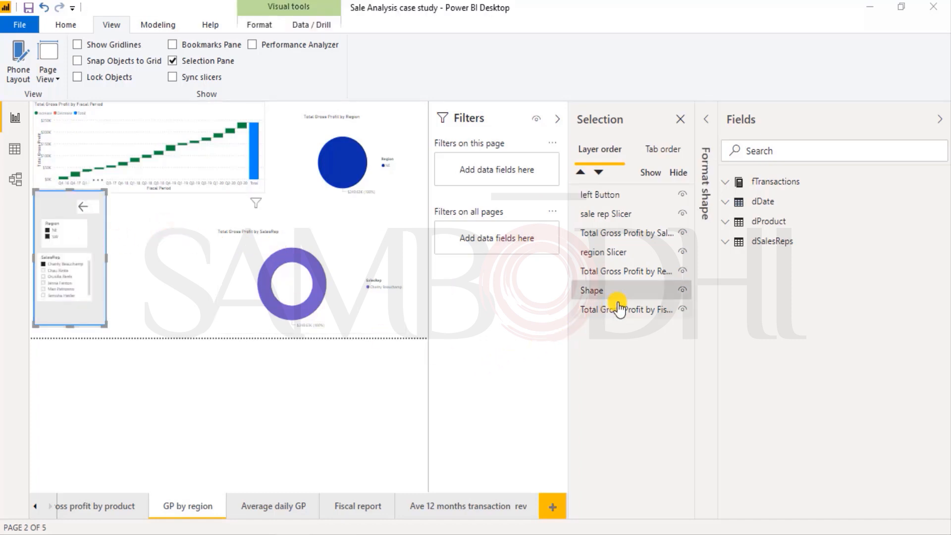
pyautogui.click(581, 296)
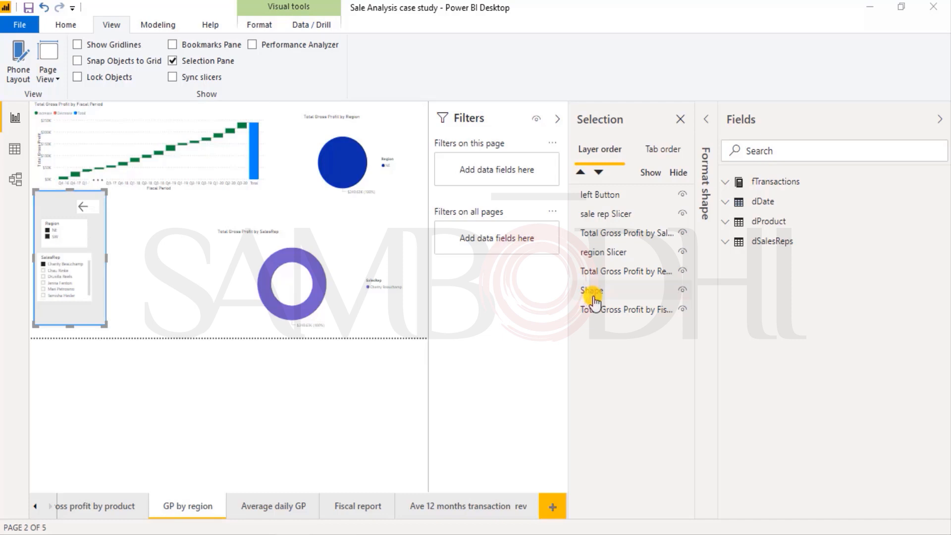
pyautogui.click(141, 280)
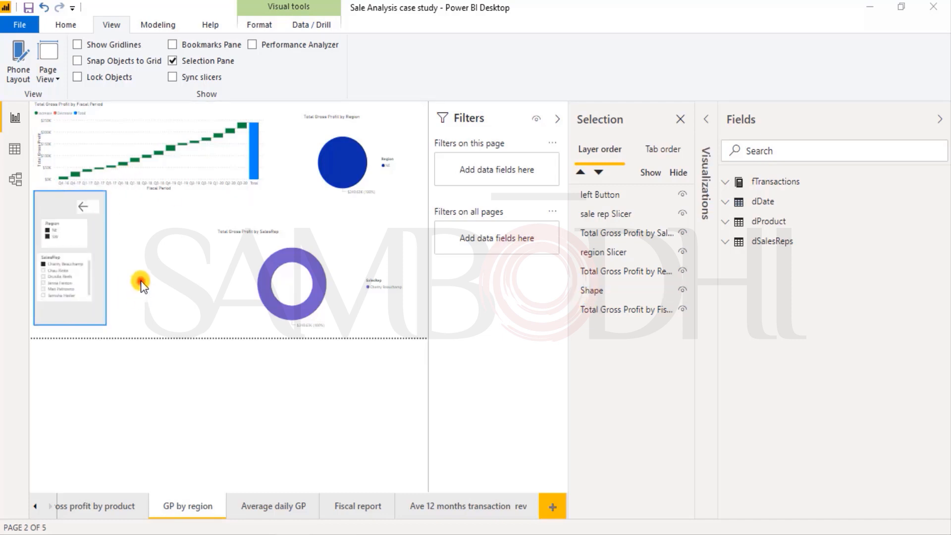
# - Group the Region slicer, the SalesRep slicer, the left arrow button and the background rectangle together
pyautogui.click(76, 237)
pyautogui.keyDown('ctrl'); pyautogui.click(81, 265); pyautogui.keyUp('ctrl')
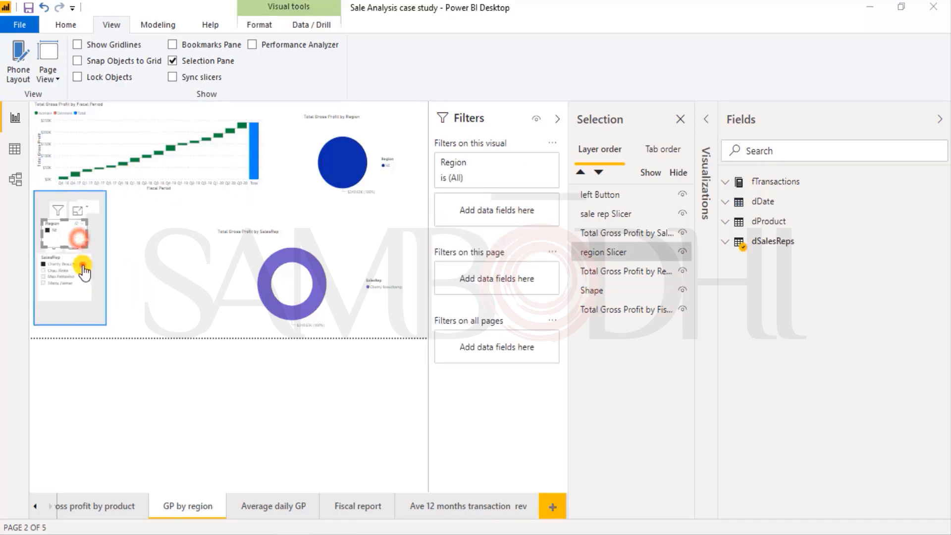
pyautogui.keyDown('ctrl'); pyautogui.click(93, 208); pyautogui.keyUp('ctrl')
pyautogui.keyDown('ctrl'); pyautogui.click(100, 227); pyautogui.keyUp('ctrl')
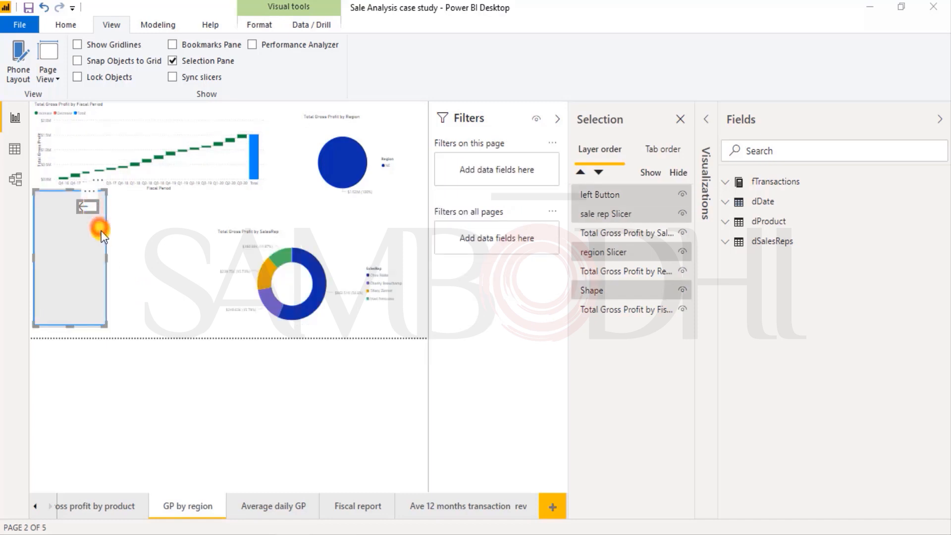
pyautogui.rightClick(97, 228)
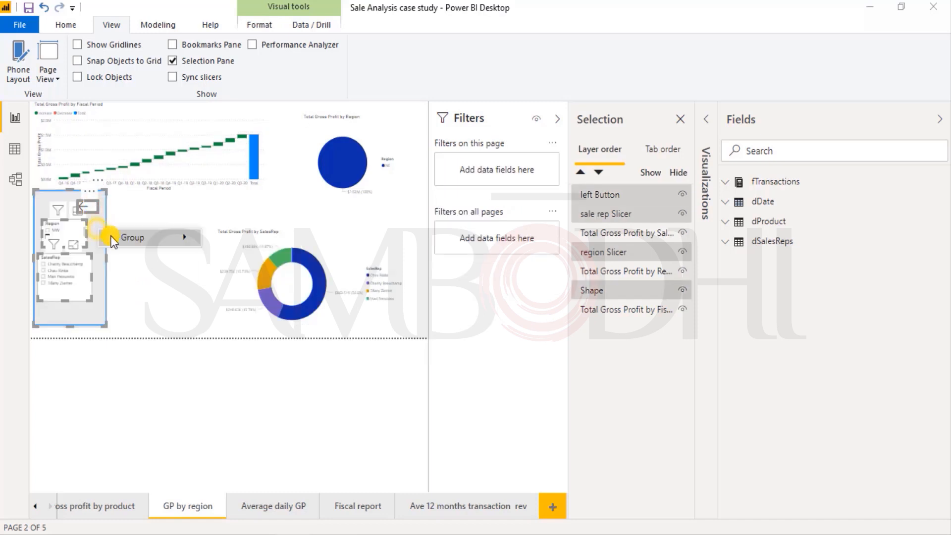
pyautogui.moveTo(115, 236)
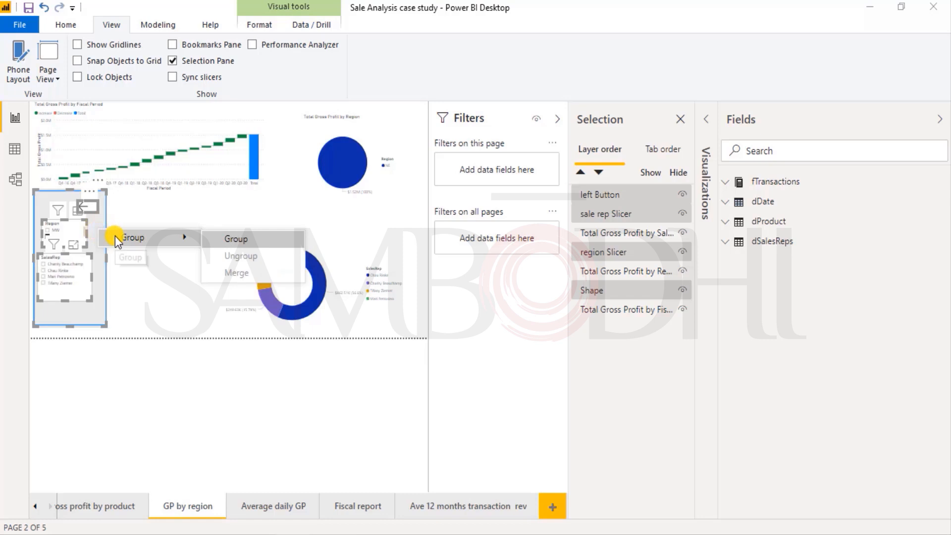
pyautogui.click(217, 239)
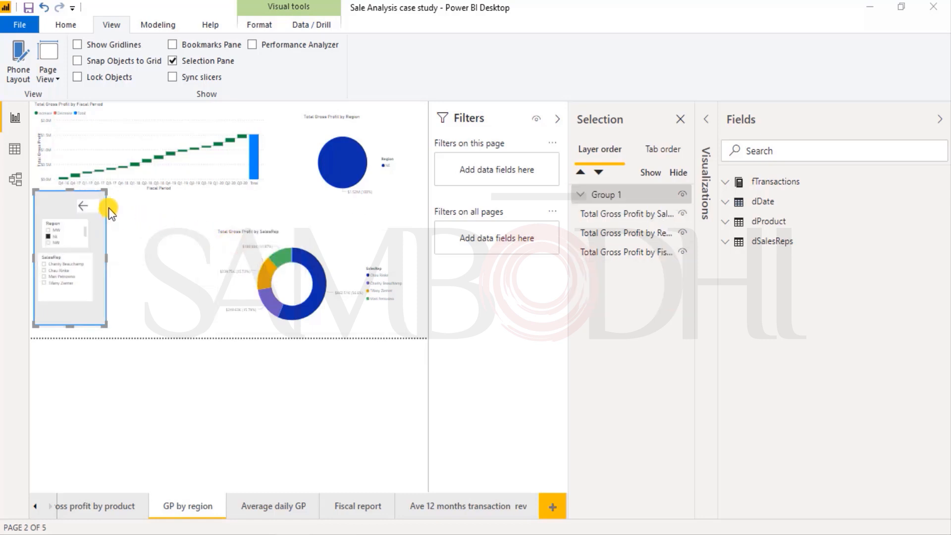
# - Rename the new group's layer to Slicer panel
pyautogui.doubleClick(597, 195)
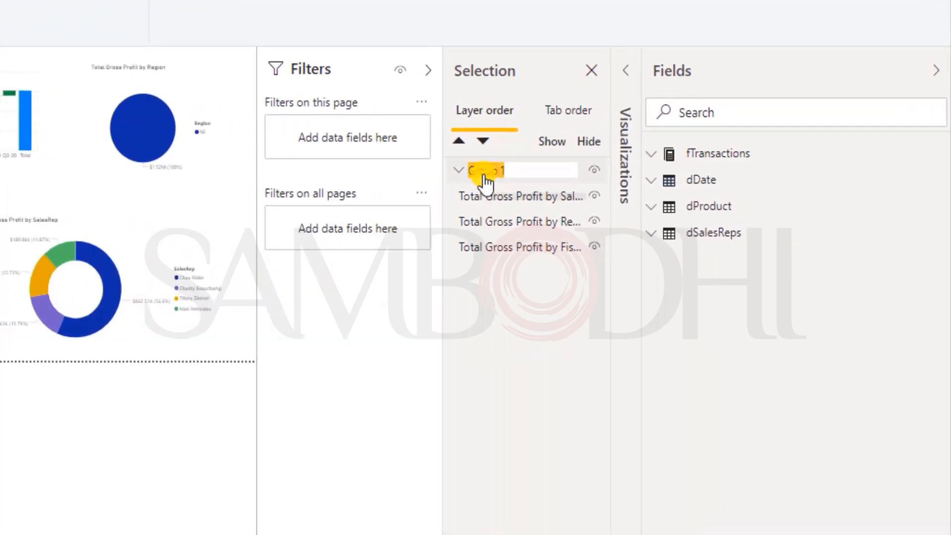
pyautogui.write('Slicer pane')
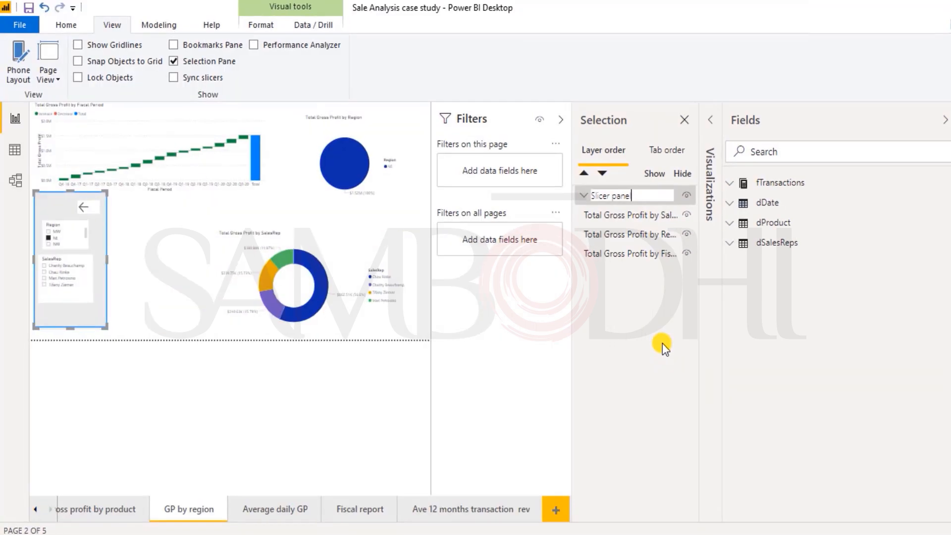
pyautogui.click(143, 229)
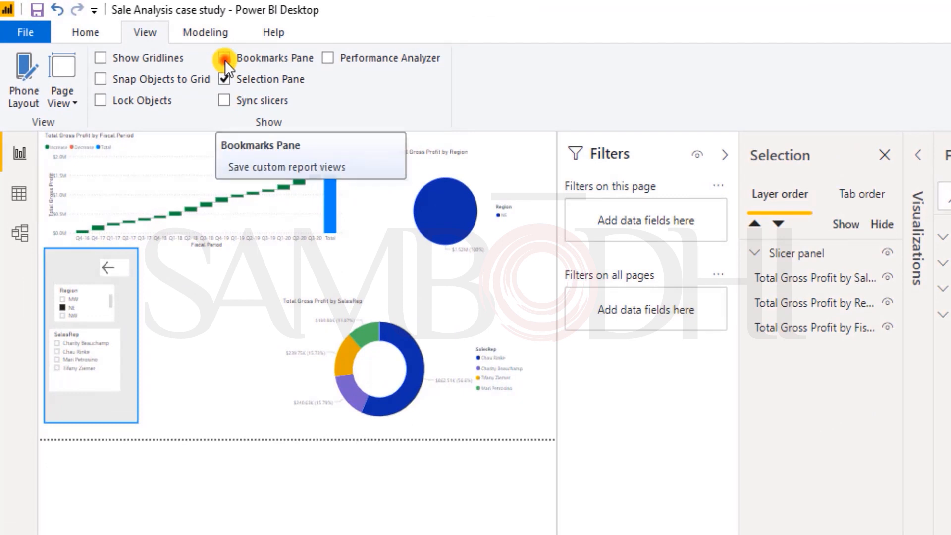
# - Show the list of bookmarks and add a bookmark named Show panel for the current page state
pyautogui.click(225, 58)
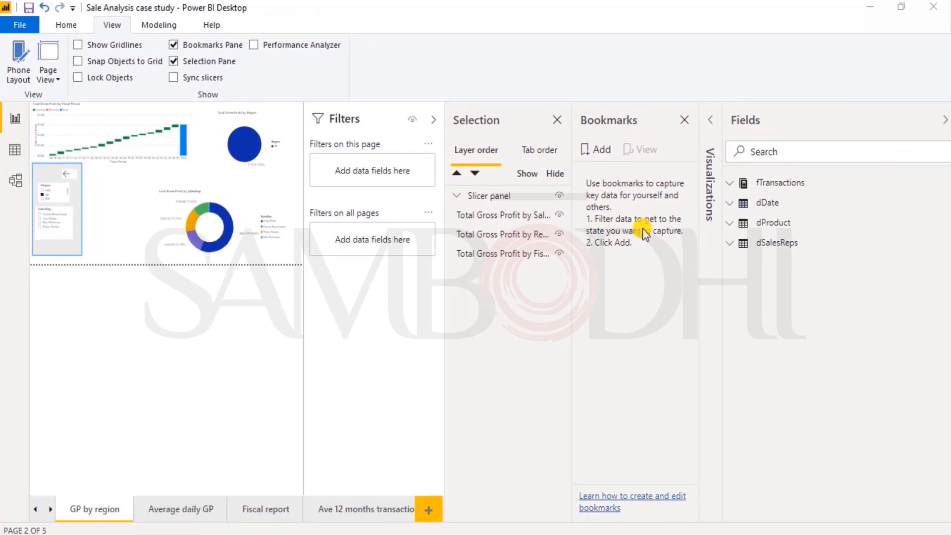
pyautogui.click(596, 157)
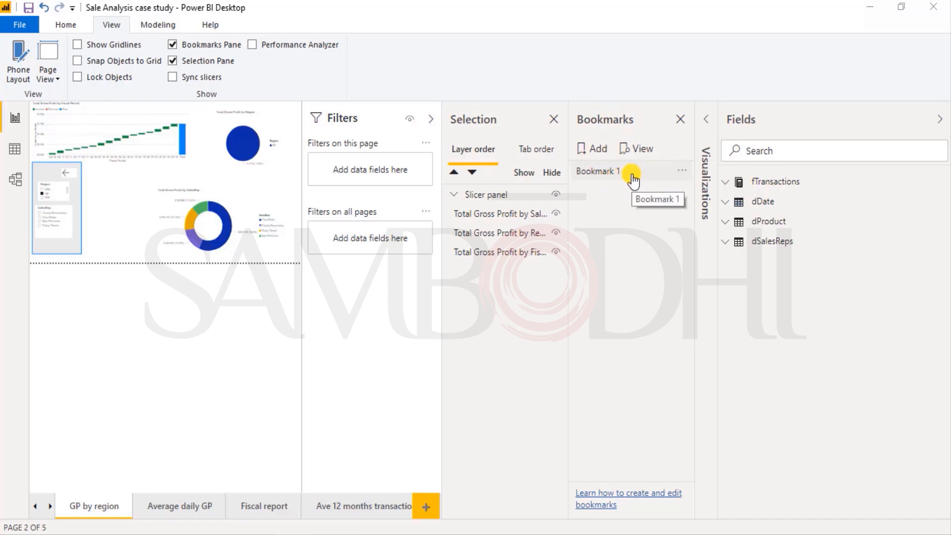
pyautogui.click(655, 186)
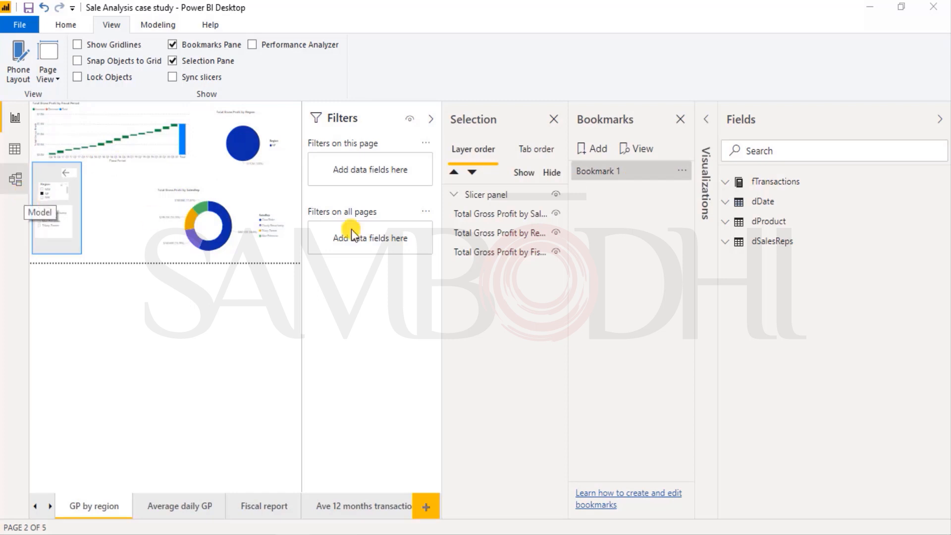
pyautogui.click(683, 171)
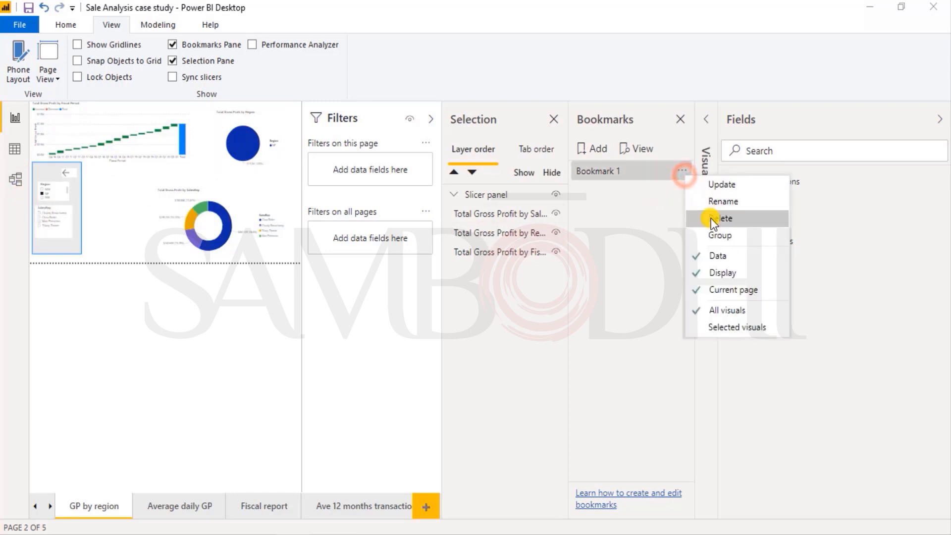
pyautogui.doubleClick(617, 178)
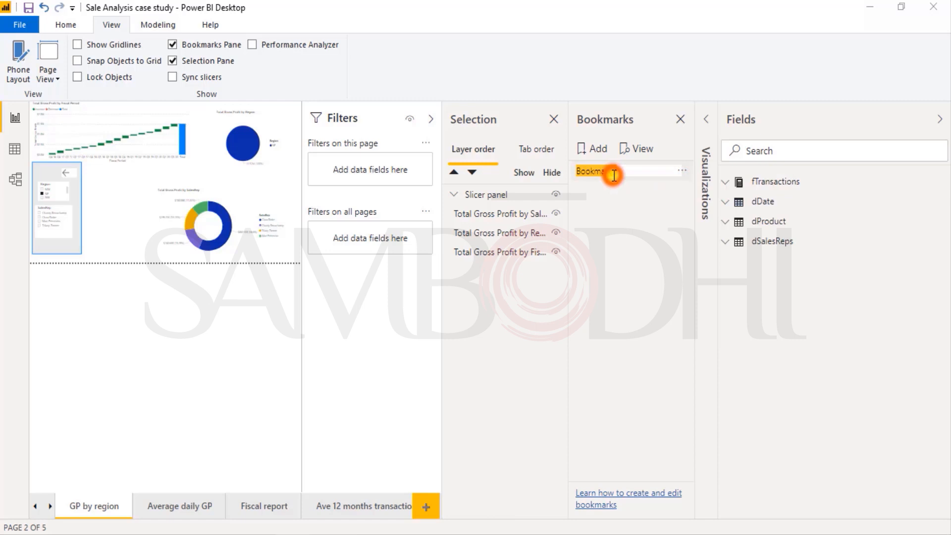
pyautogui.write('S')
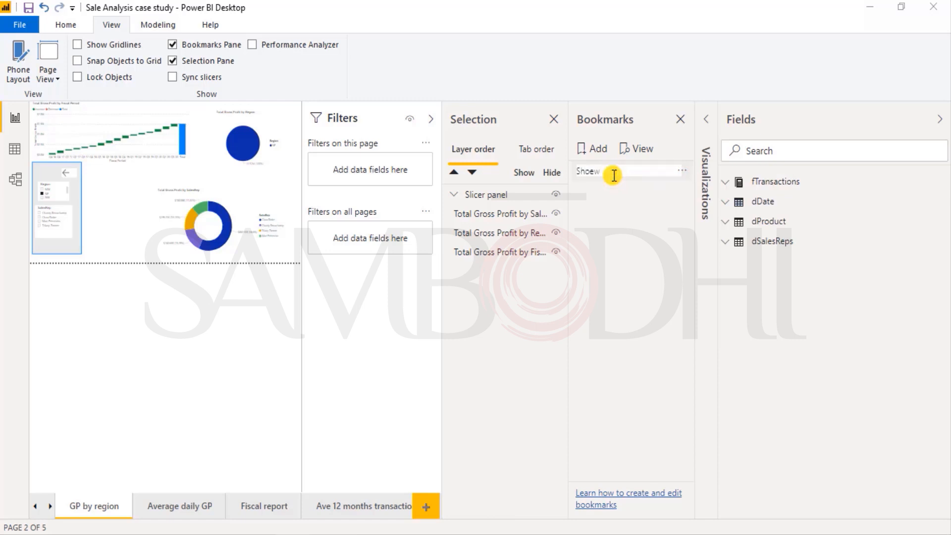
pyautogui.write('how panel')
pyautogui.press('Return')
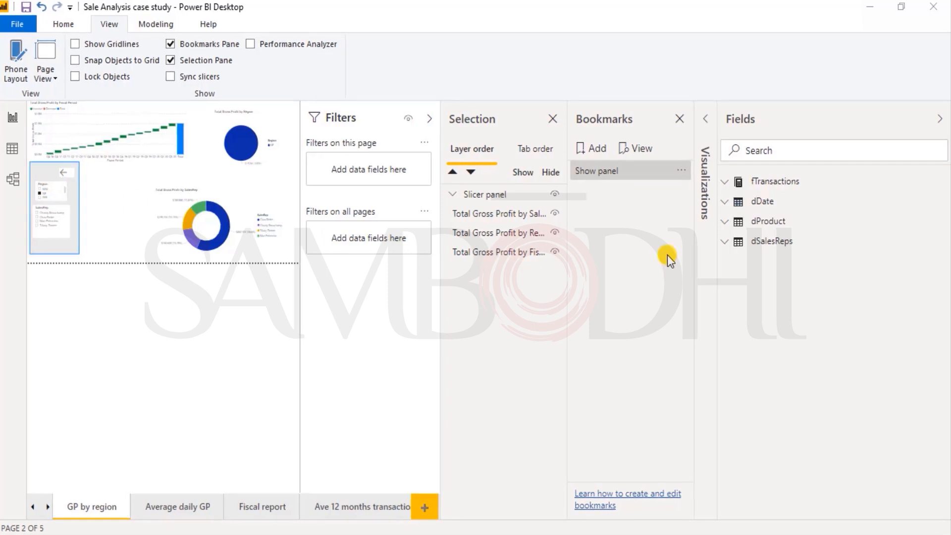
# - Add a second bookmark and name it hide panel
pyautogui.click(593, 148)
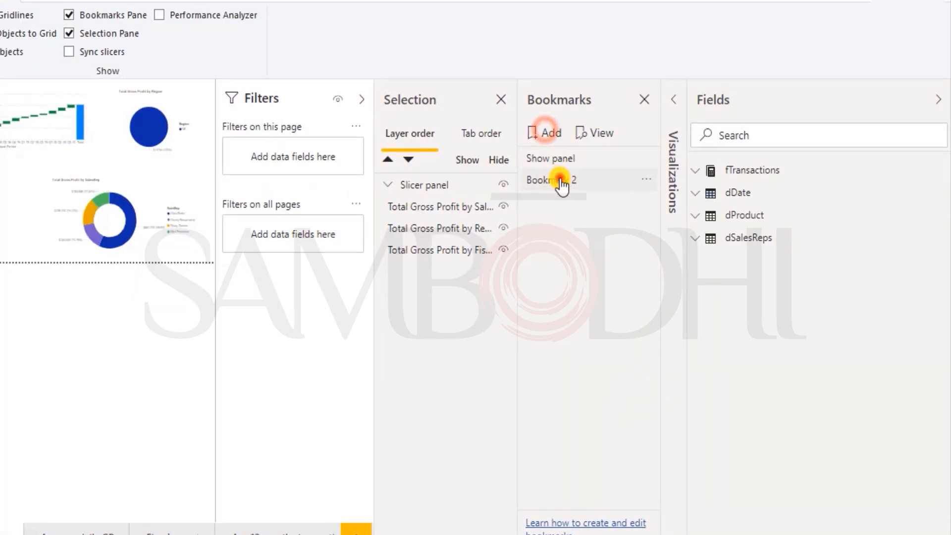
pyautogui.doubleClick(562, 181)
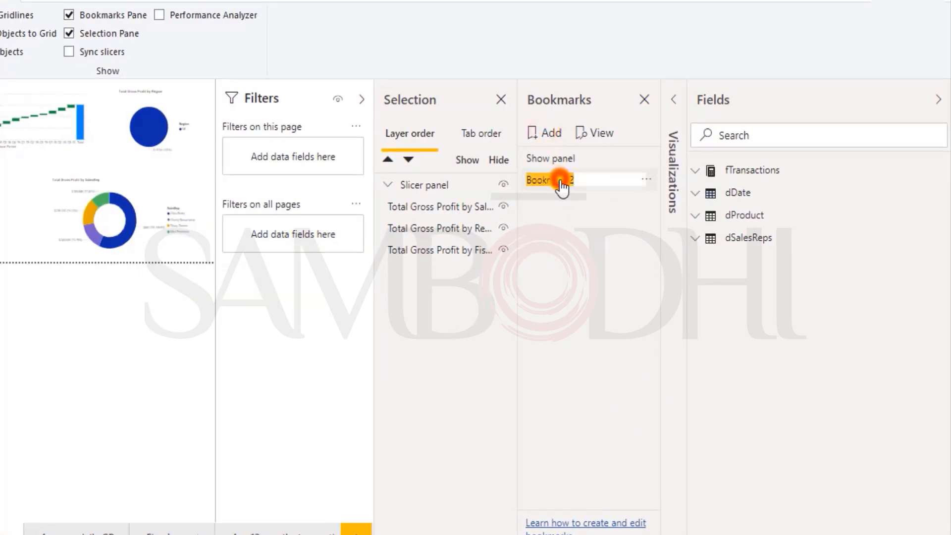
pyautogui.write('hide')
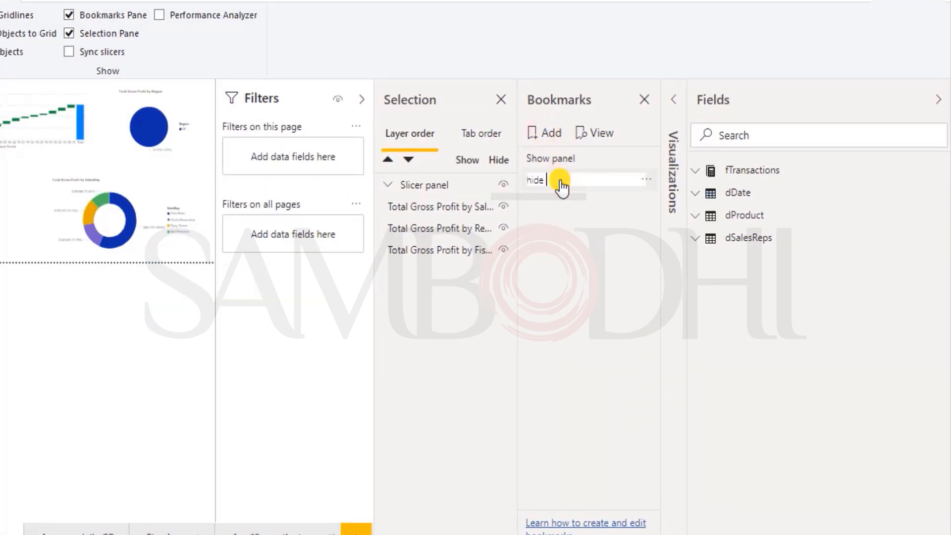
pyautogui.write(' panel')
pyautogui.click(552, 233)
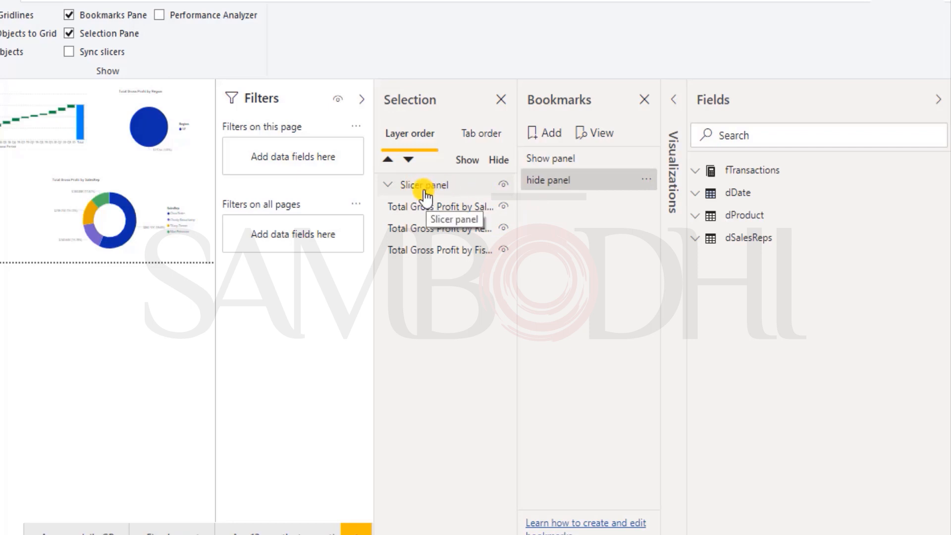
# - Hide the Slicer panel group and update the hide panel bookmark to store that state
pyautogui.click(504, 184)
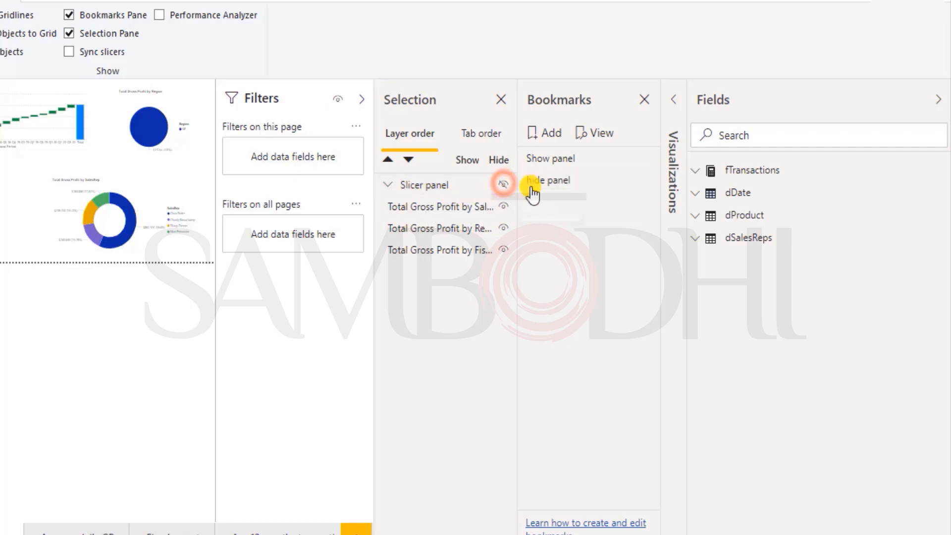
pyautogui.click(645, 179)
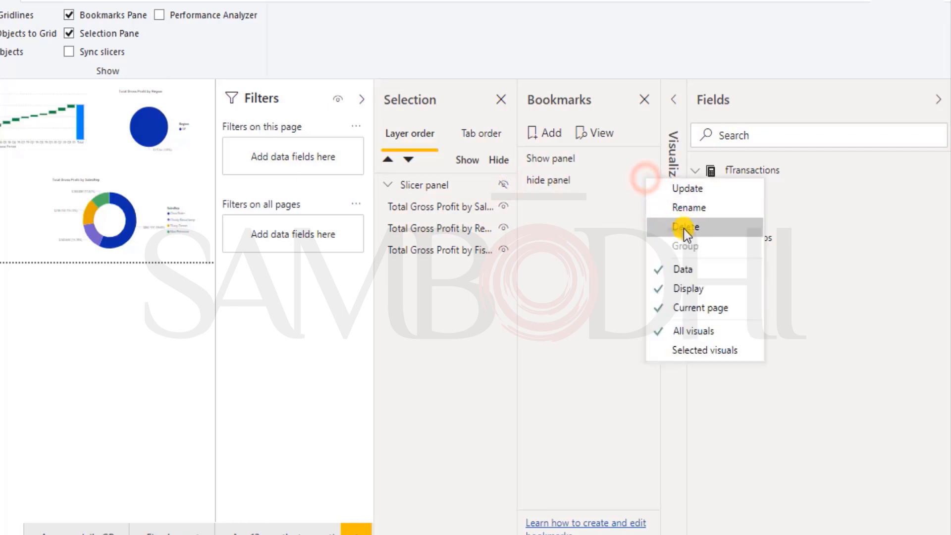
pyautogui.click(686, 192)
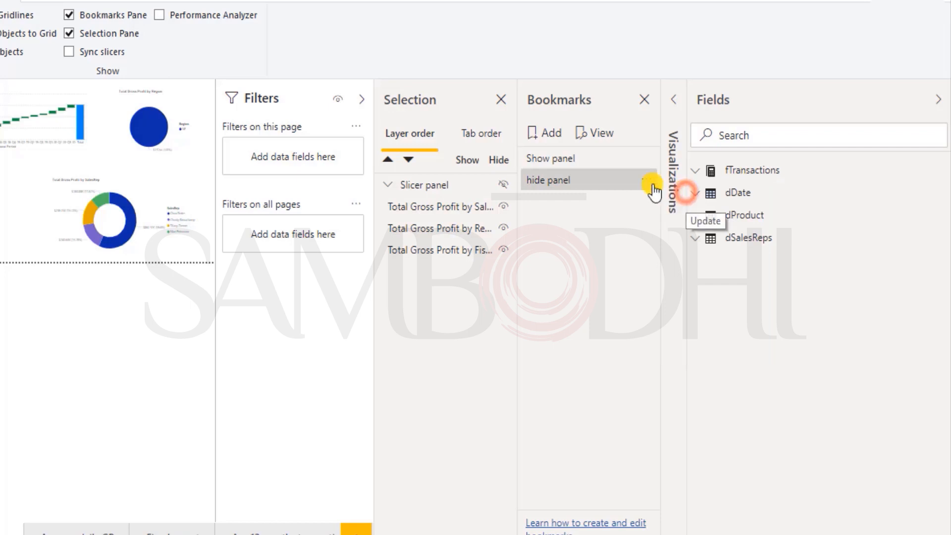
# - Update the Show panel bookmark with the Slicer panel group visible, and test both bookmarks
pyautogui.click(556, 161)
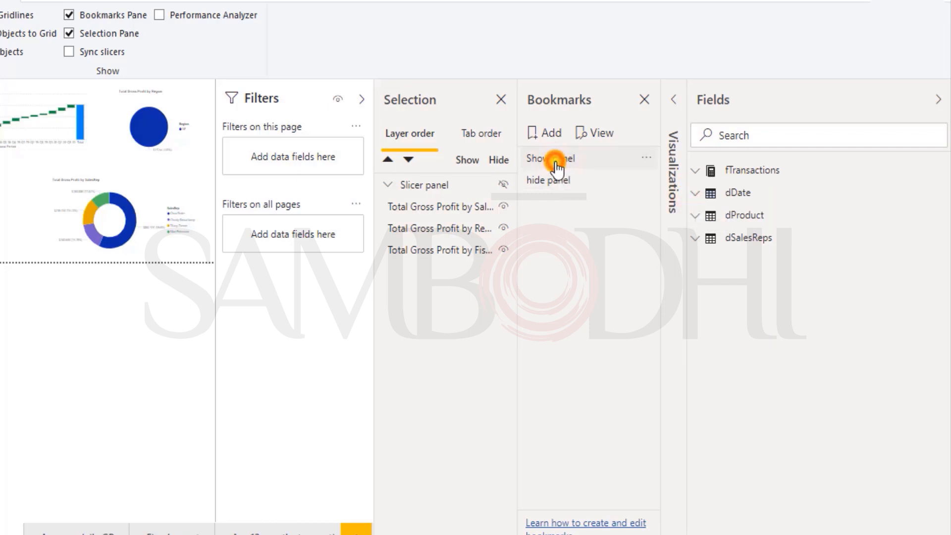
pyautogui.click(567, 182)
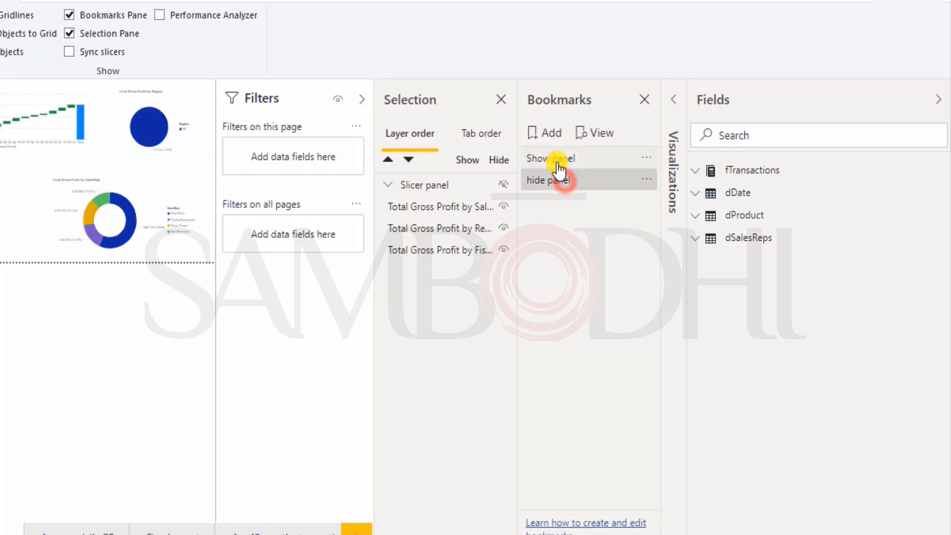
pyautogui.click(504, 185)
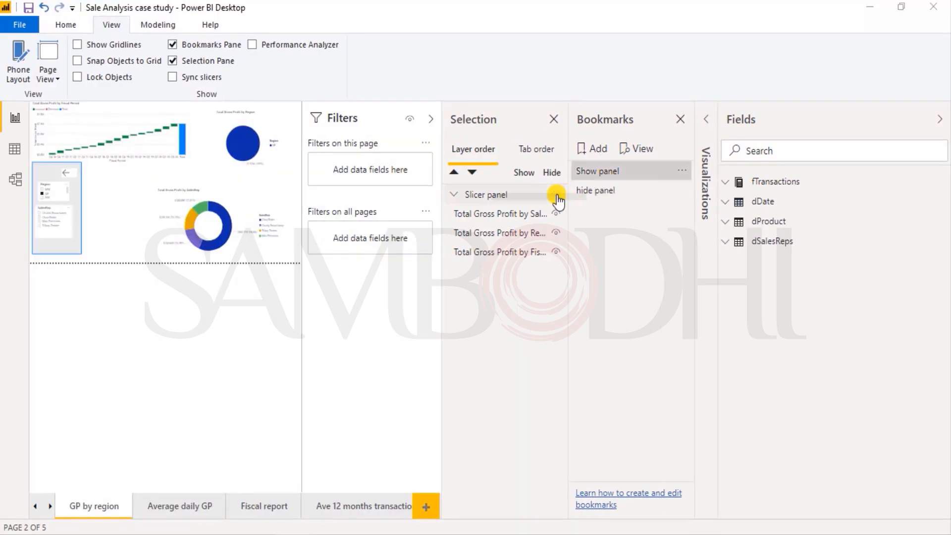
pyautogui.click(682, 171)
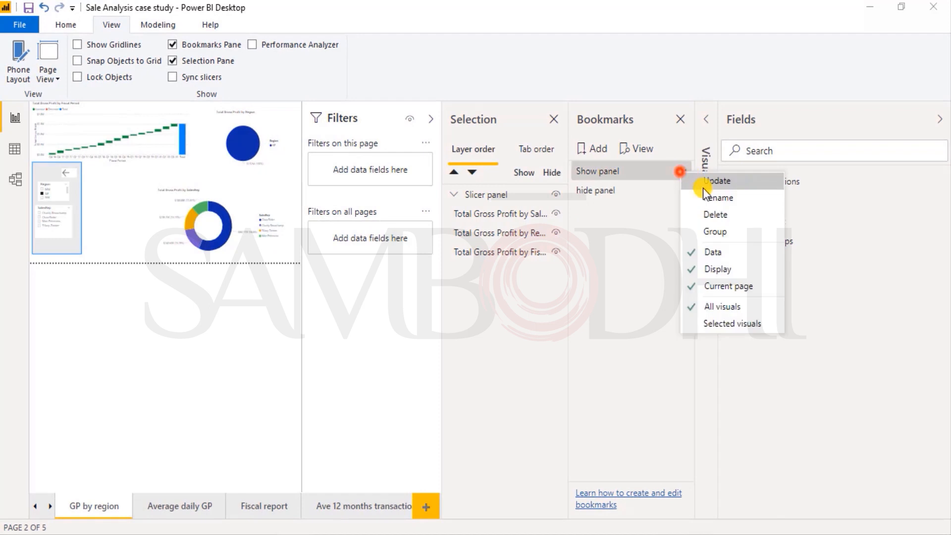
pyautogui.click(714, 181)
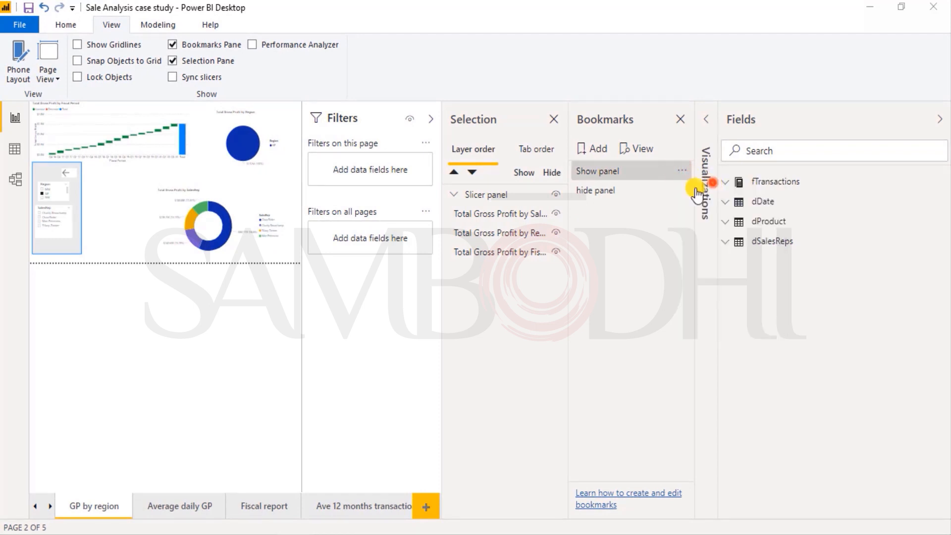
pyautogui.click(622, 193)
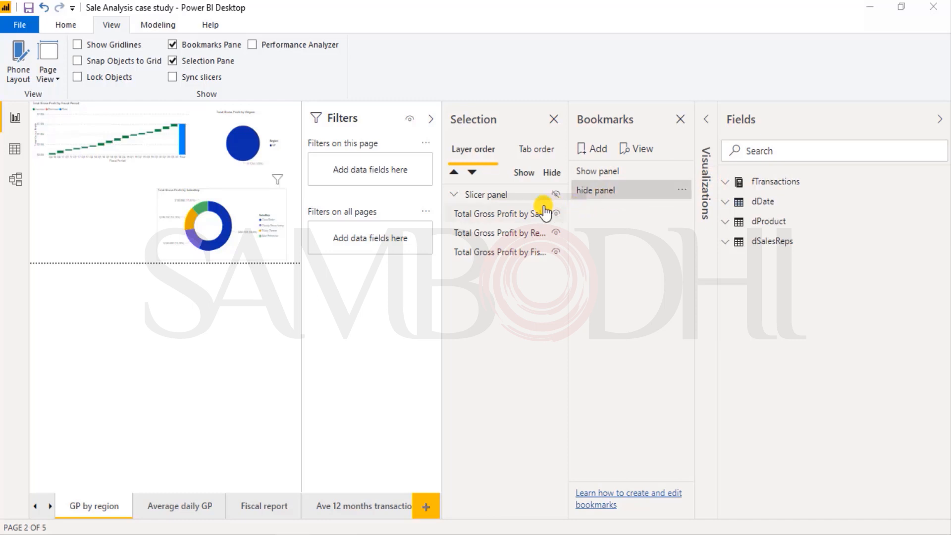
pyautogui.click(619, 172)
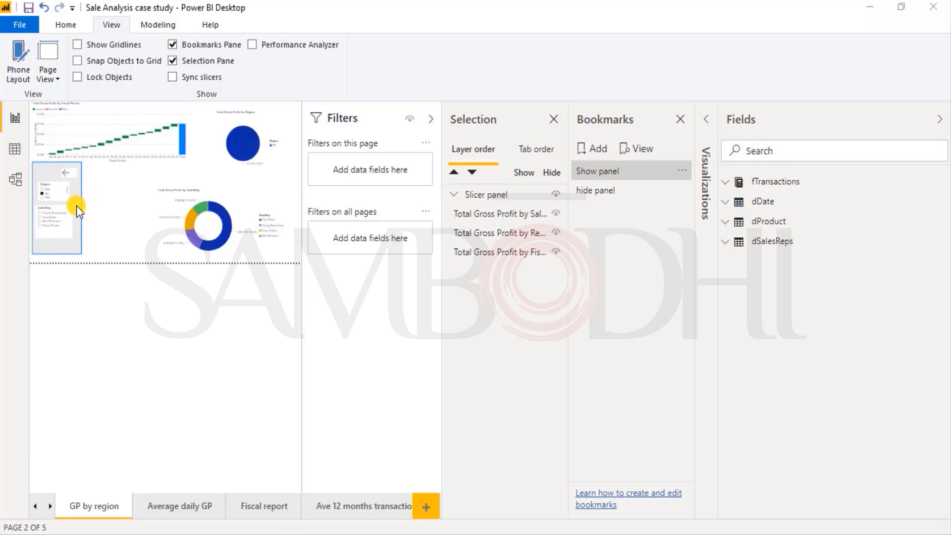
# - Insert a right arrow button and place it in the upper-left corner of the slicer panel
pyautogui.click(430, 119)
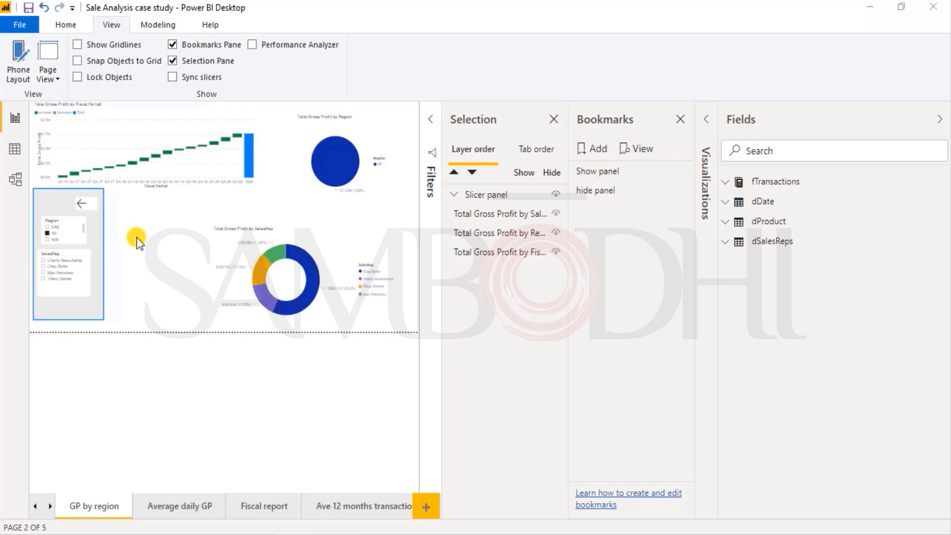
pyautogui.click(67, 26)
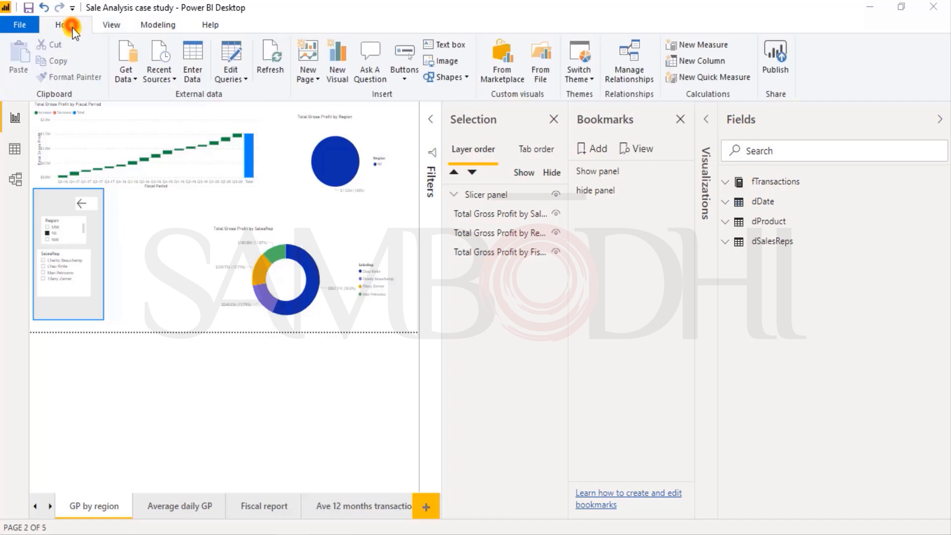
pyautogui.click(405, 79)
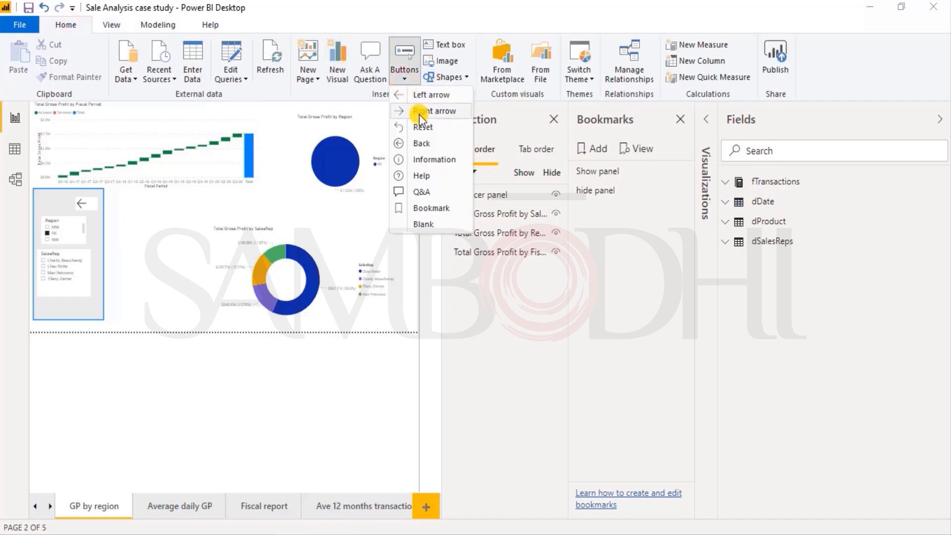
pyautogui.click(419, 111)
pyautogui.moveTo(28, 138); pyautogui.dragTo(41, 204)
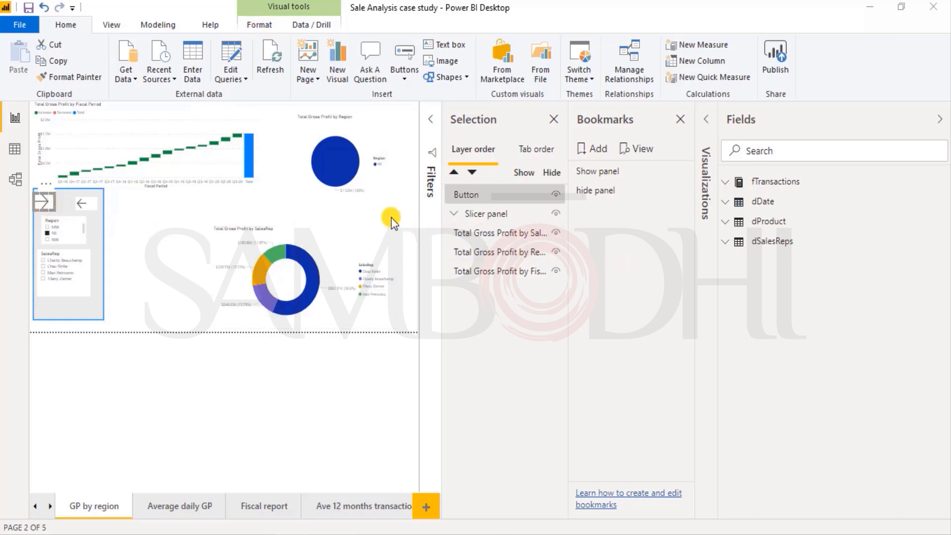
# - Rename the new arrow button in the layer order as Right Button
pyautogui.doubleClick(453, 195)
pyautogui.click(452, 194)
pyautogui.write('right')
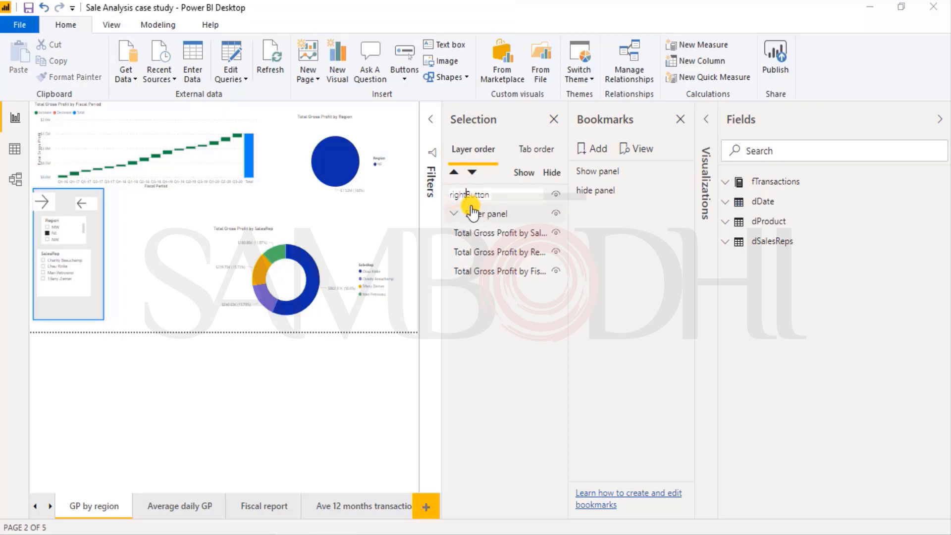
pyautogui.click(453, 194)
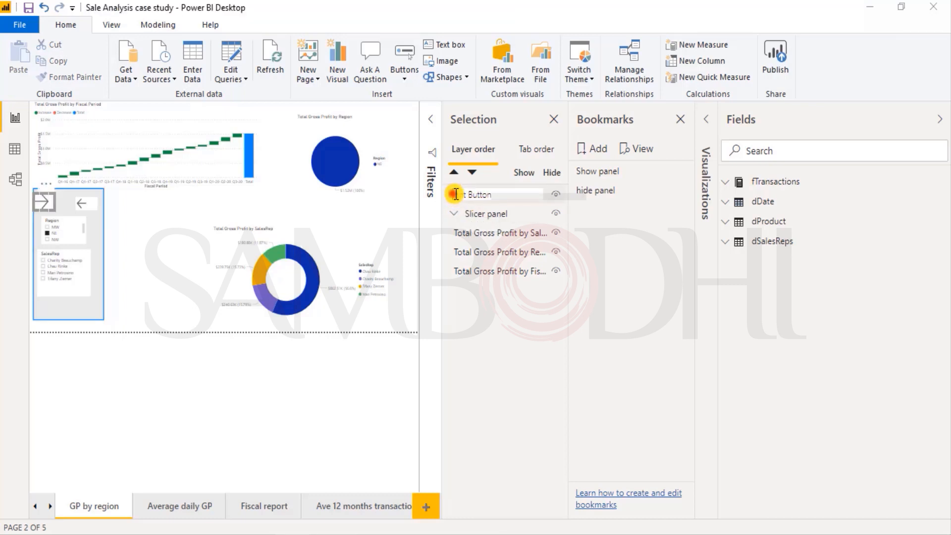
pyautogui.press('BackSpace')
pyautogui.write('Righ')
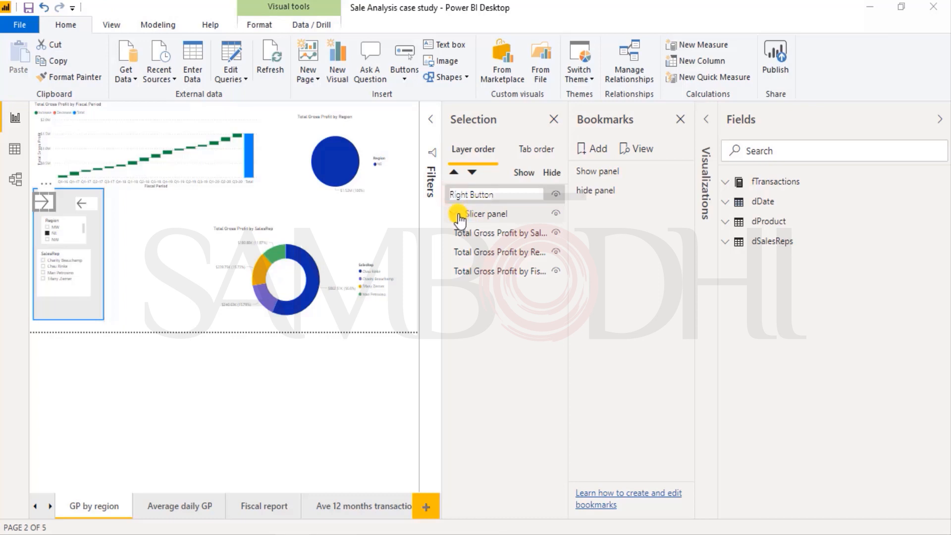
pyautogui.press('Return')
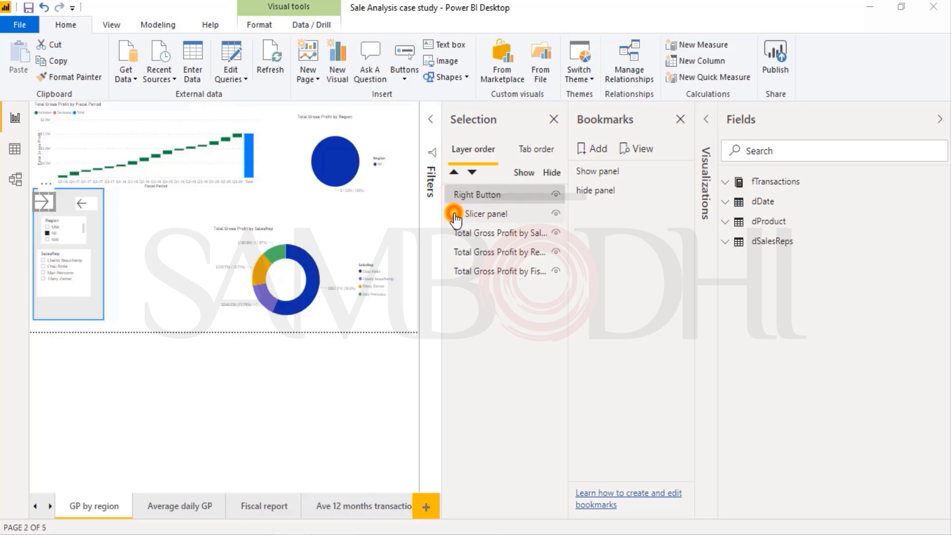
# - Apply the Show panel bookmark, hide the Right Button, and update the bookmark to store that state
pyautogui.click(605, 173)
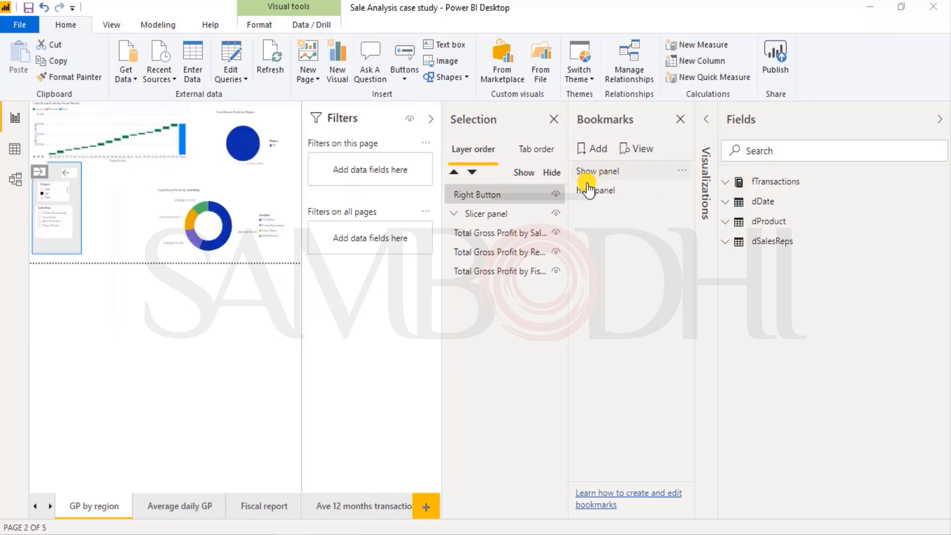
pyautogui.click(559, 199)
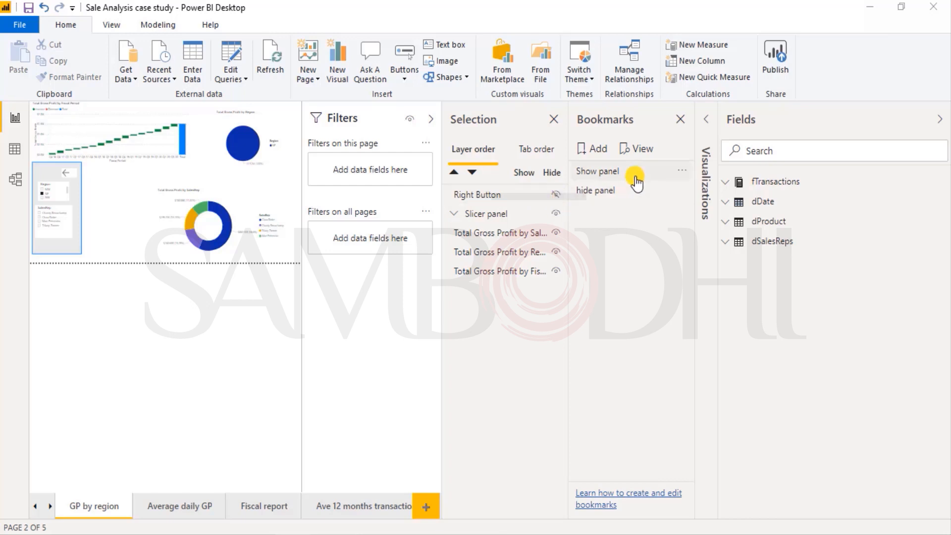
pyautogui.click(683, 171)
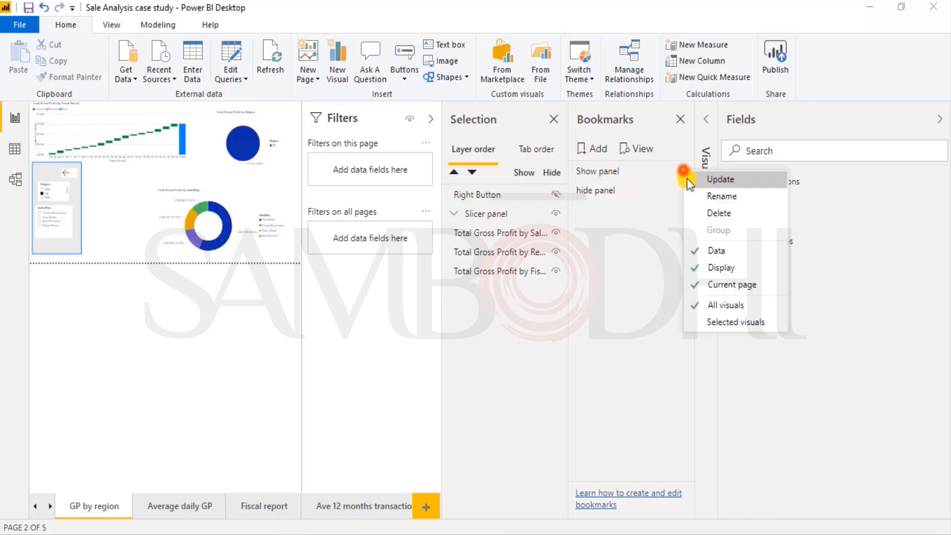
pyautogui.click(714, 183)
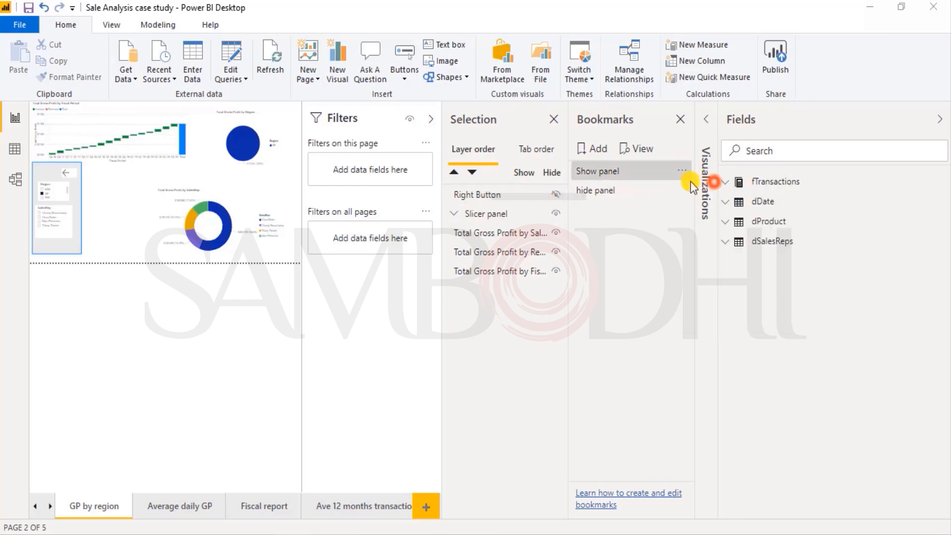
# - Apply and update the hide panel bookmark with the Right Button visible and the Slicer panel group hidden, and test both bookmarks
pyautogui.click(616, 195)
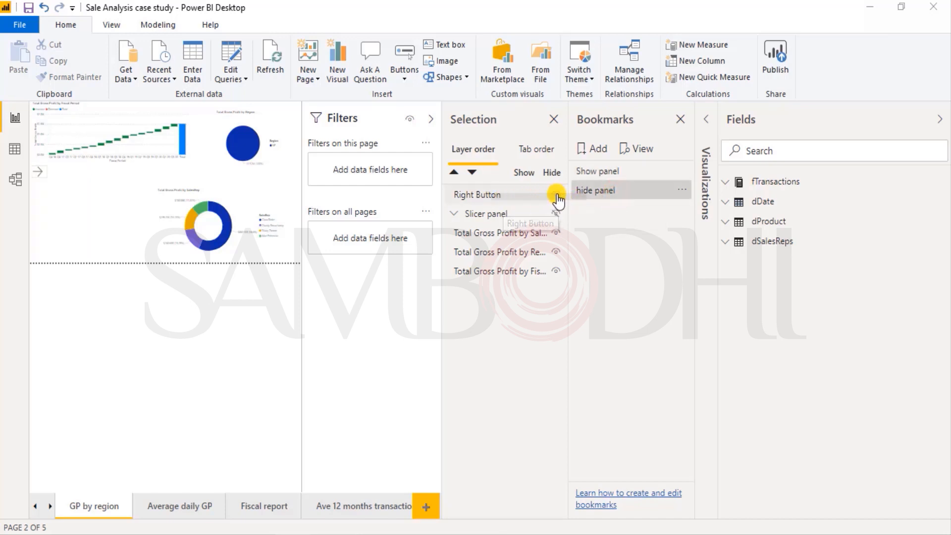
pyautogui.click(681, 190)
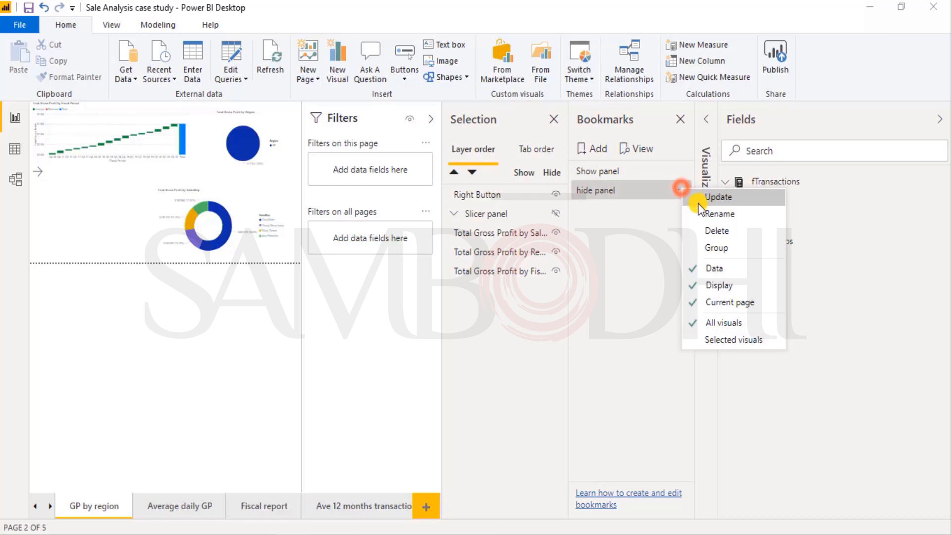
pyautogui.click(706, 198)
pyautogui.click(591, 173)
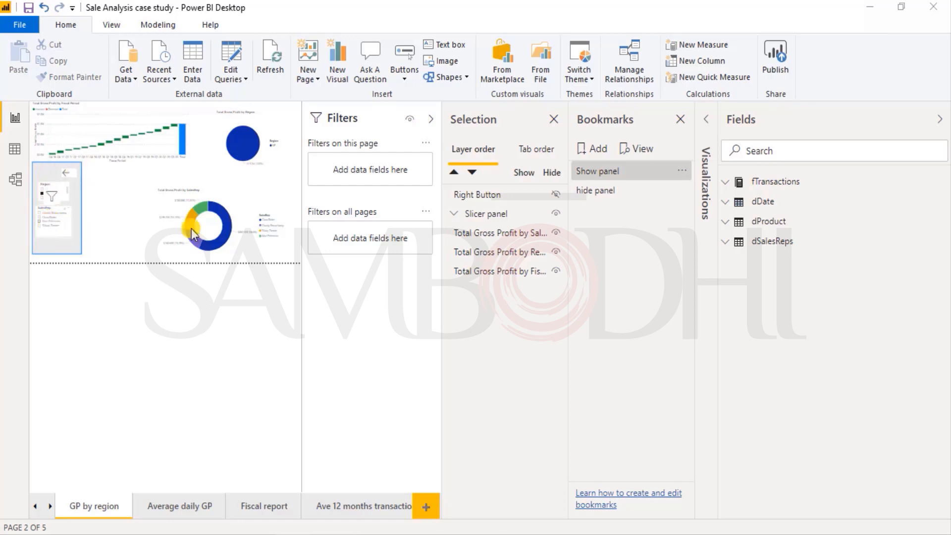
pyautogui.click(605, 193)
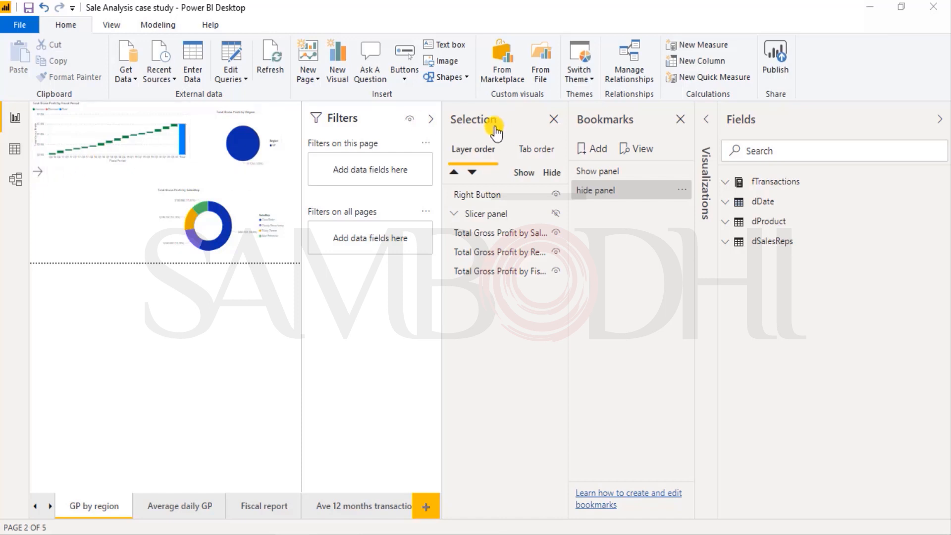
# - Select the right arrow button, collapse the Filters pane, and close the Selection and Bookmarks panes
pyautogui.click(38, 174)
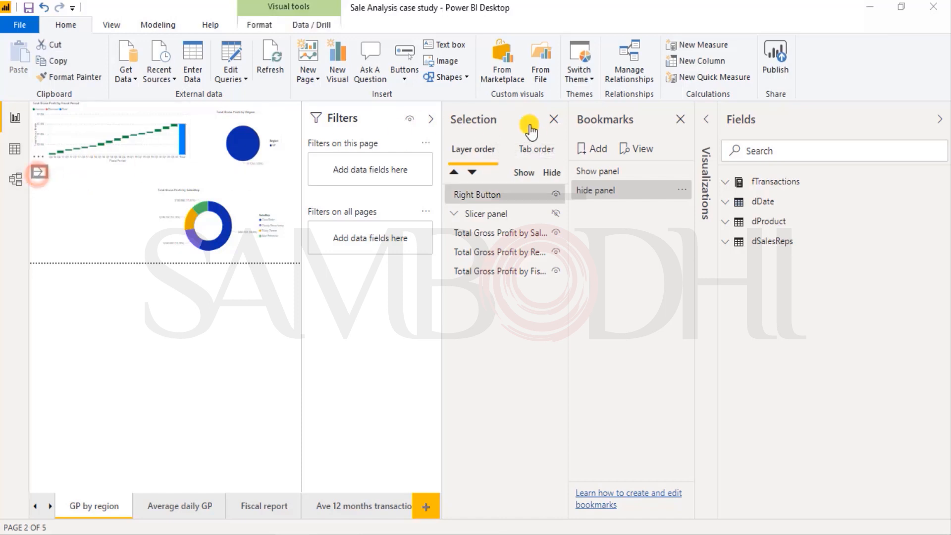
pyautogui.click(431, 119)
pyautogui.click(552, 120)
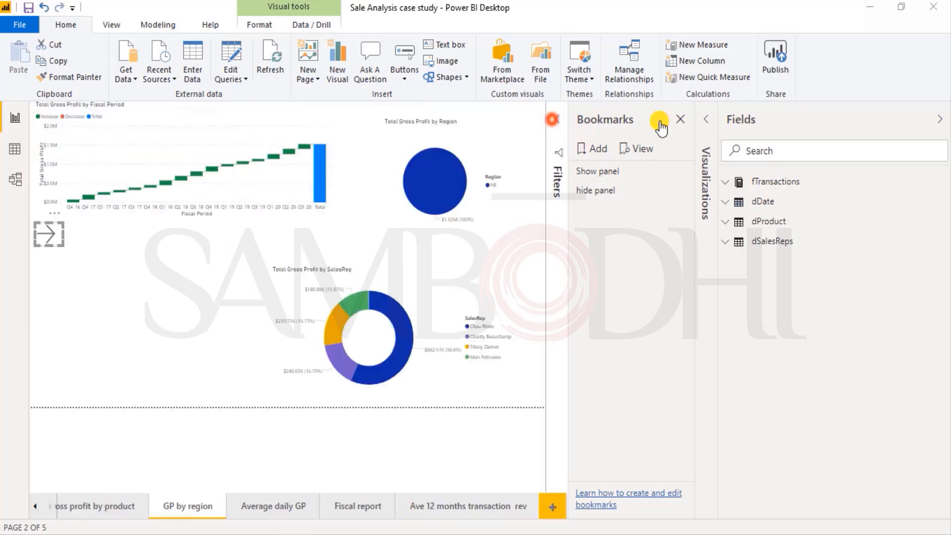
pyautogui.click(681, 119)
# - Turn on the right arrow button's action with type Bookmark targeting Show panel, and test the button
pyautogui.click(61, 273)
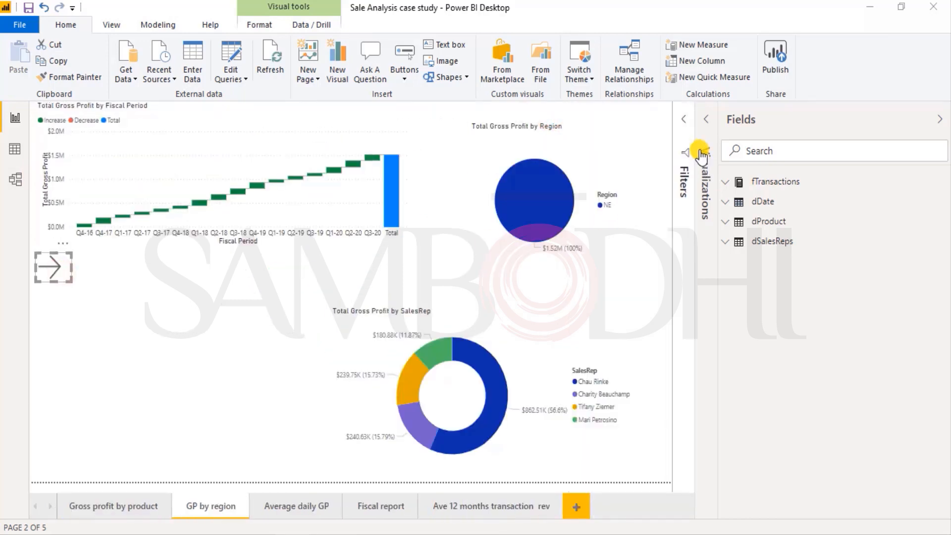
pyautogui.click(706, 120)
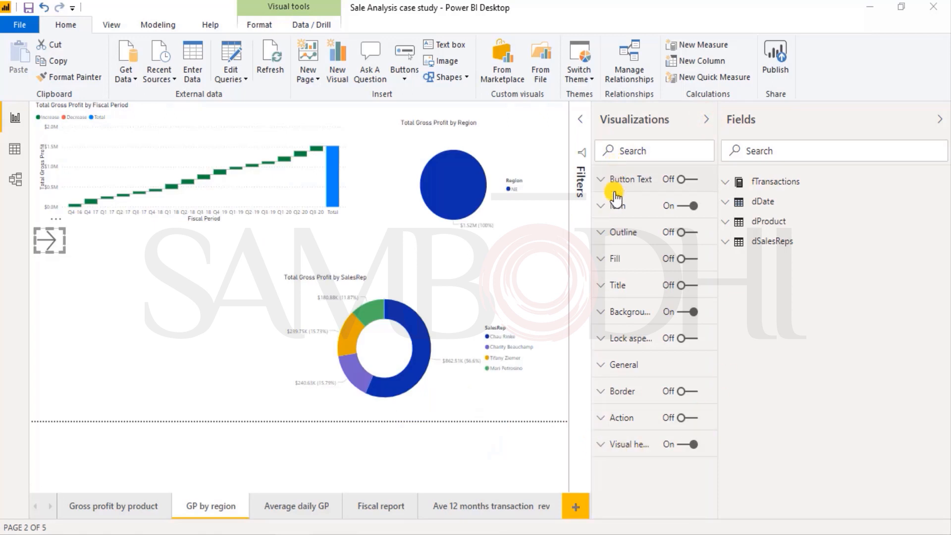
pyautogui.click(682, 418)
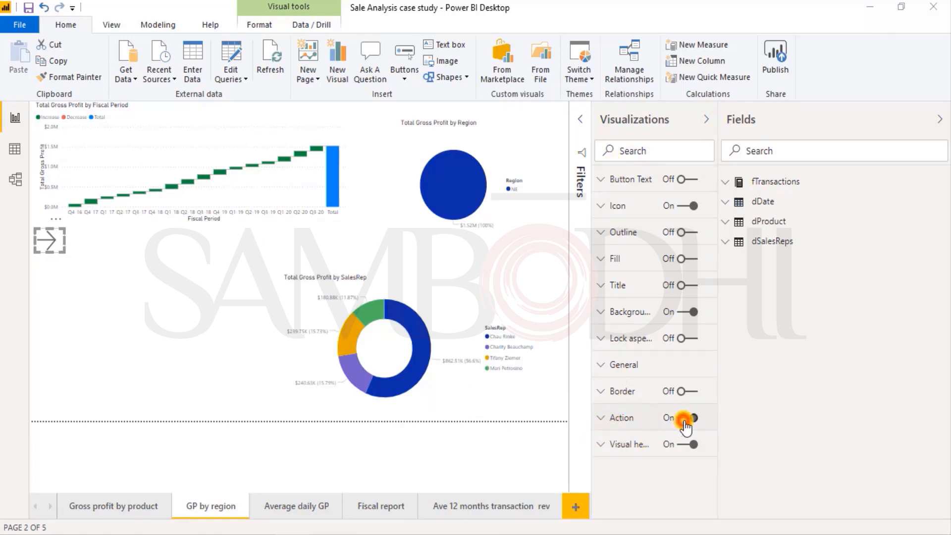
pyautogui.click(601, 418)
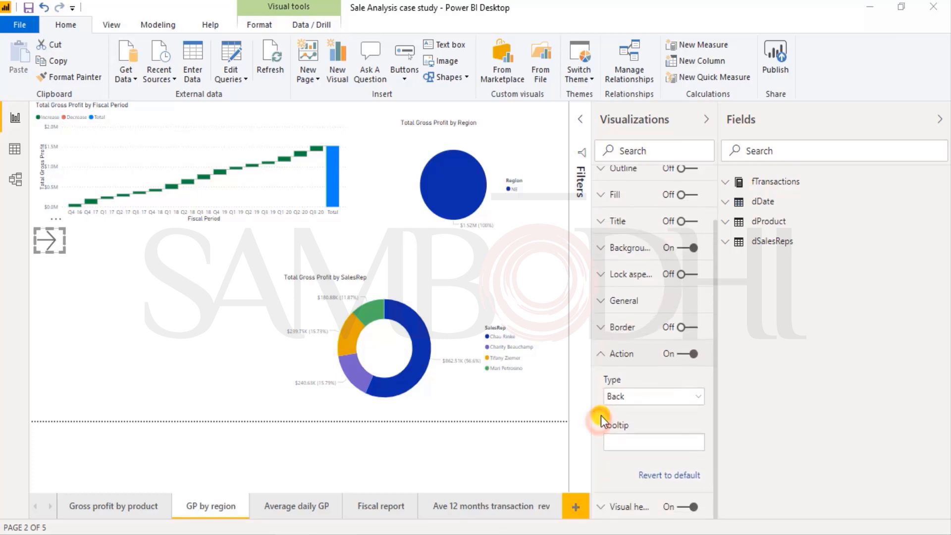
pyautogui.click(640, 396)
pyautogui.click(635, 430)
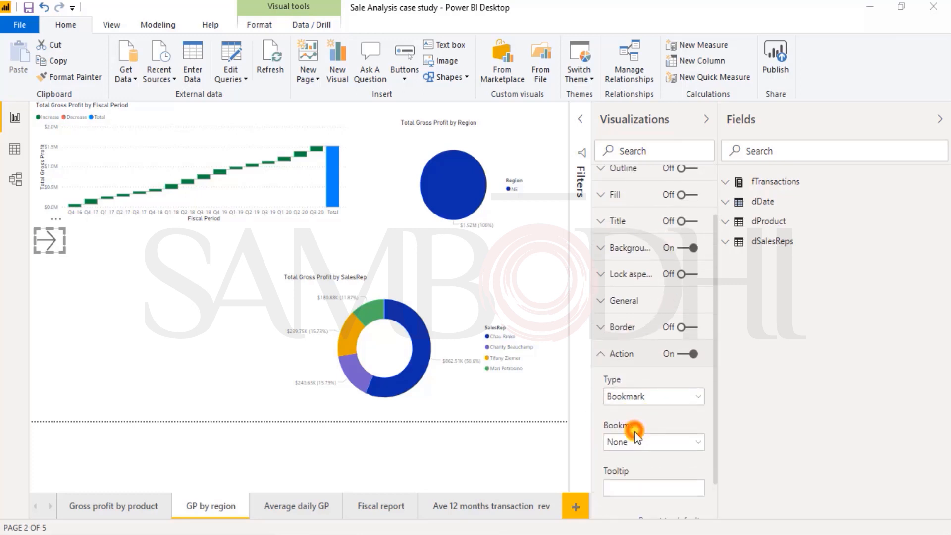
pyautogui.click(635, 440)
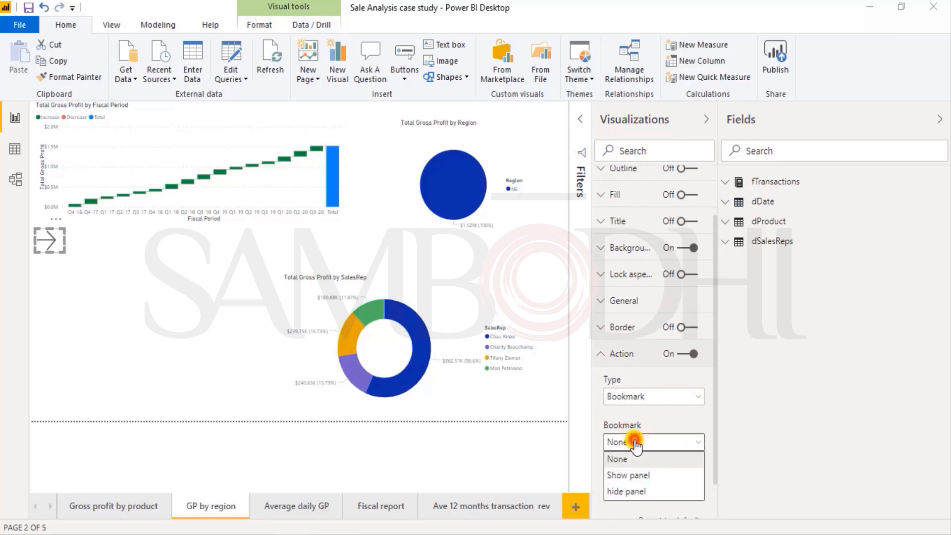
pyautogui.click(632, 476)
pyautogui.click(640, 490)
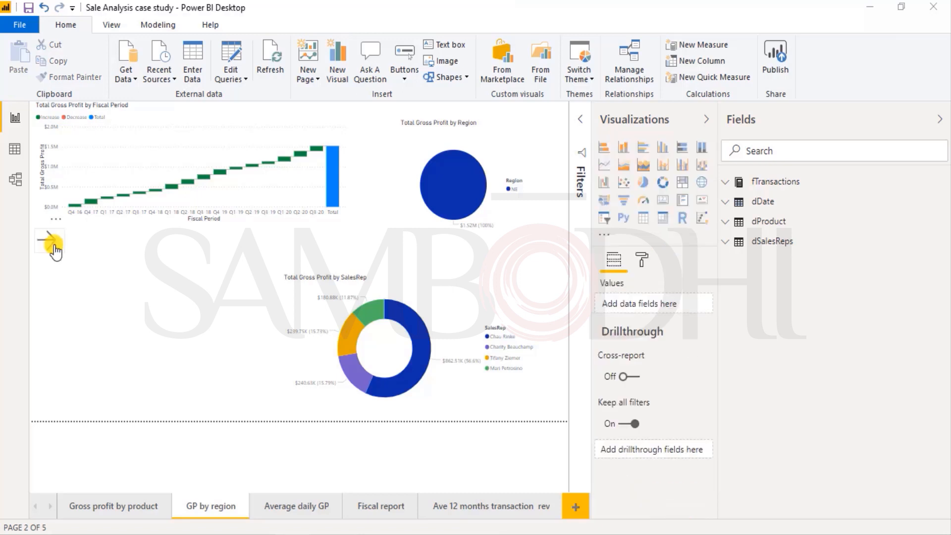
pyautogui.click(53, 247)
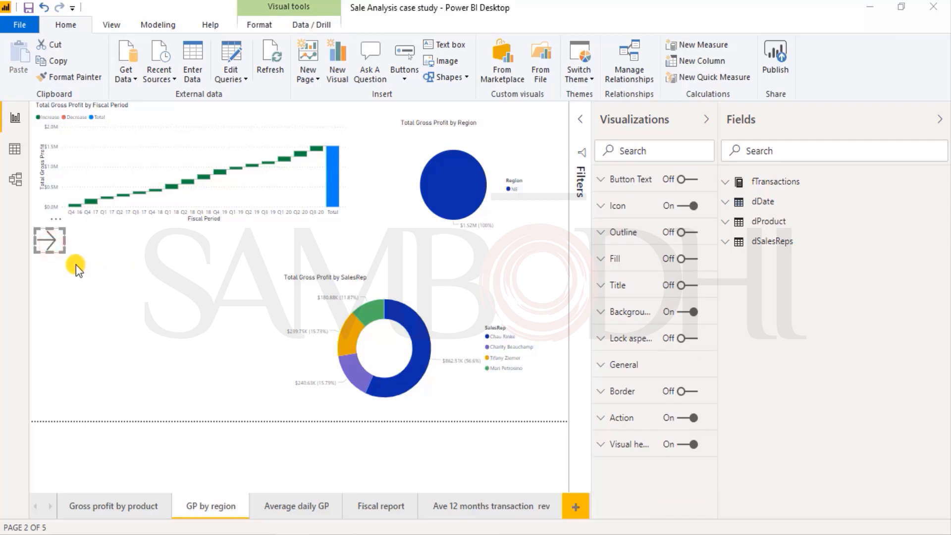
pyautogui.keyDown('ctrl'); pyautogui.click(49, 243); pyautogui.keyUp('ctrl')
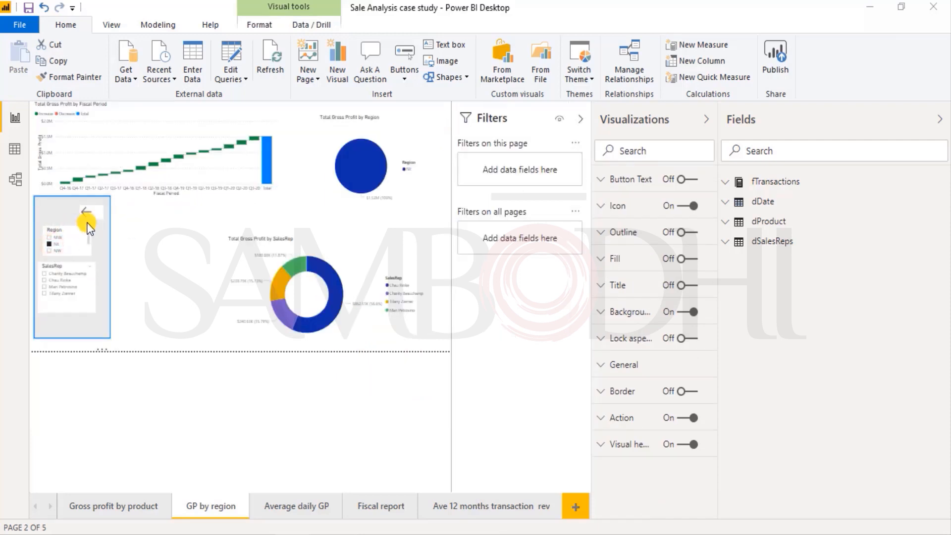
# - Turn on the action of the left arrow button inside the slicer panel, with type Bookmark targeting hide panel
pyautogui.click(93, 215)
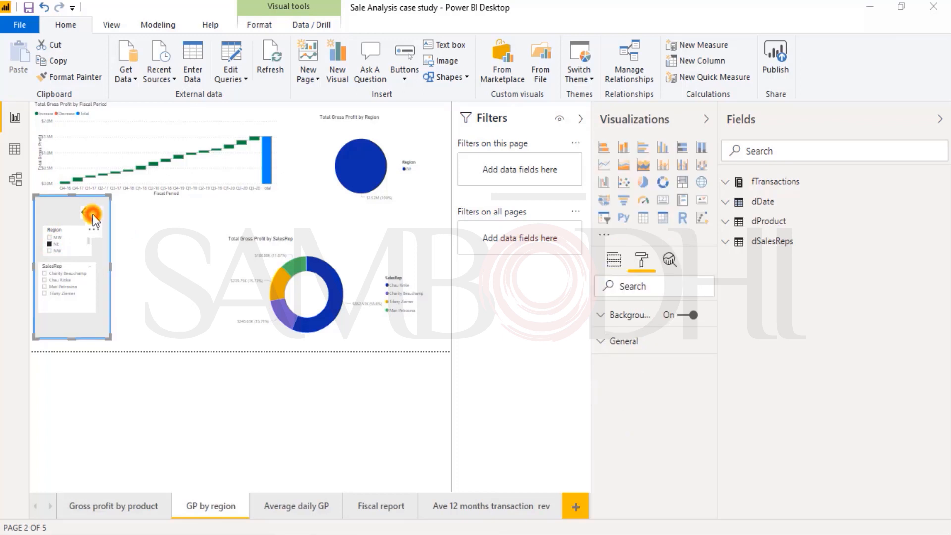
pyautogui.click(260, 263)
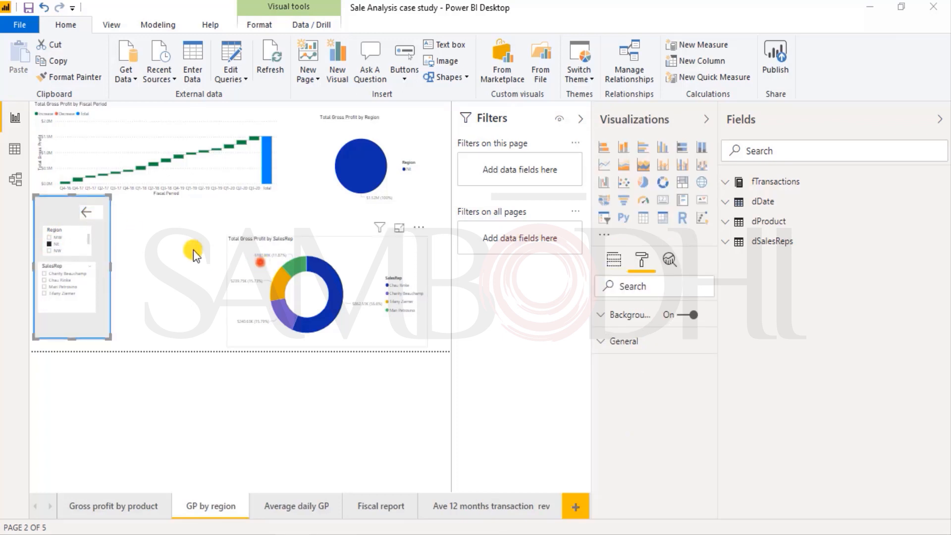
pyautogui.click(91, 215)
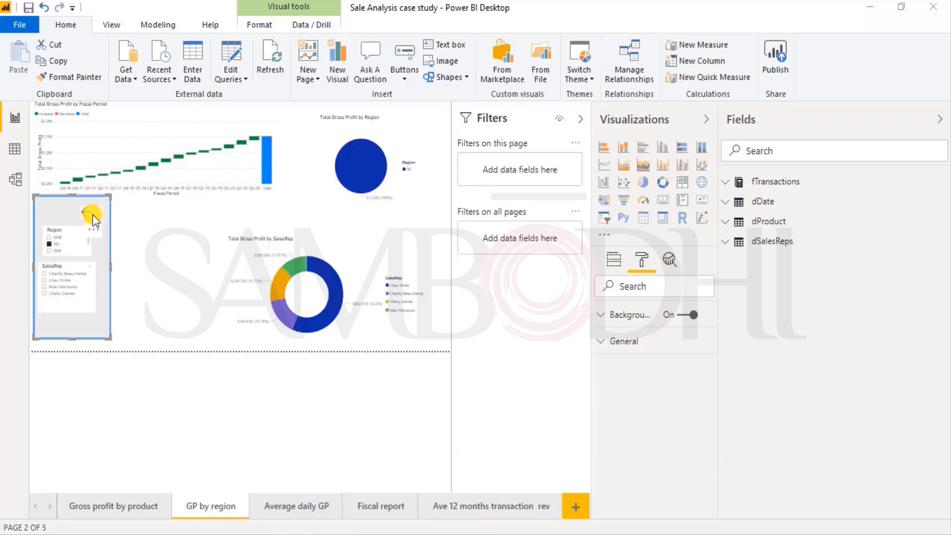
pyautogui.click(85, 213)
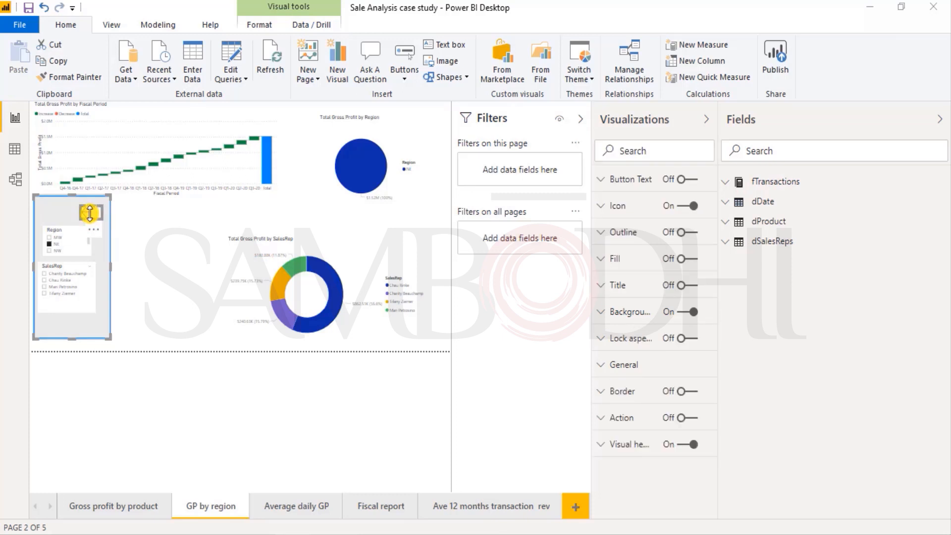
pyautogui.click(687, 418)
pyautogui.click(601, 417)
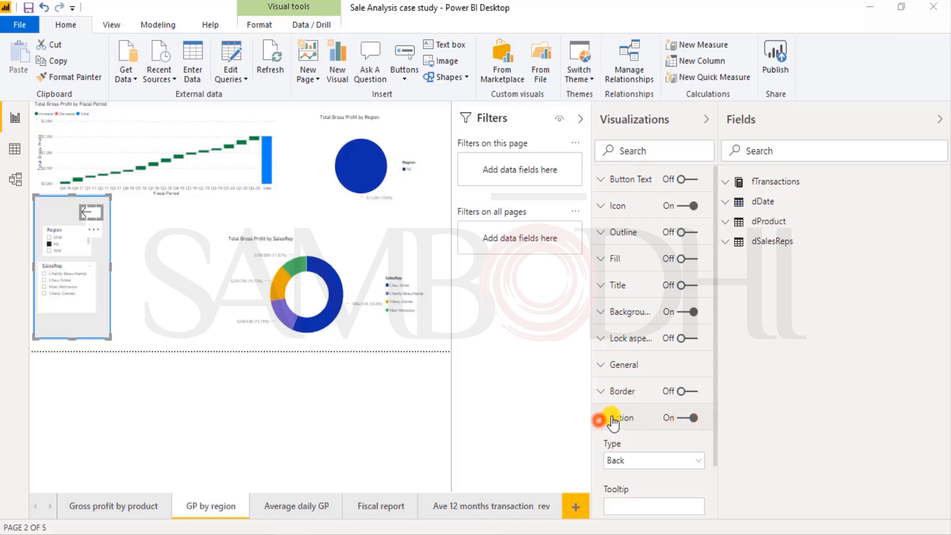
pyautogui.click(645, 435)
pyautogui.click(625, 471)
pyautogui.click(630, 484)
pyautogui.click(630, 465)
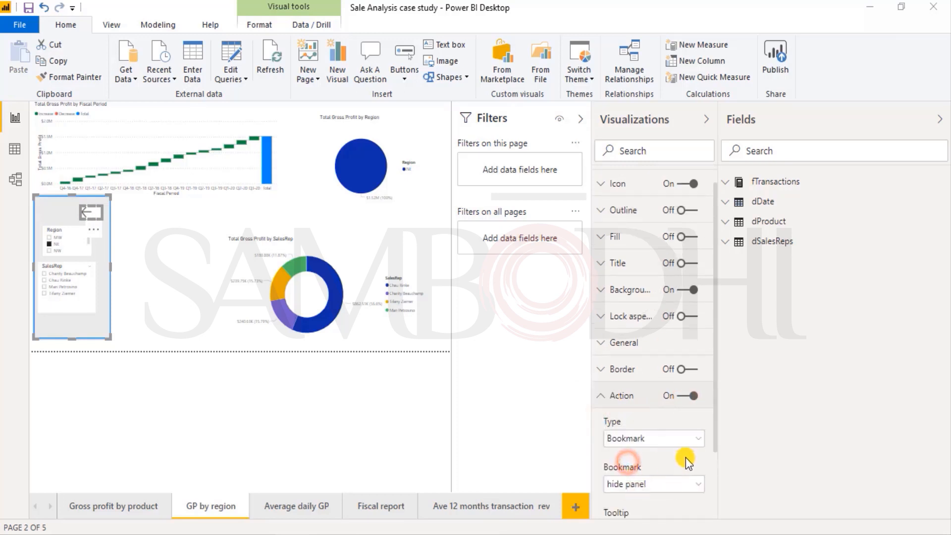
# - Set the tooltip of the left arrow button's action to Hide Panel
pyautogui.scroll(-2, 659, 486)
pyautogui.click(640, 443)
pyautogui.write('Hide Pa')
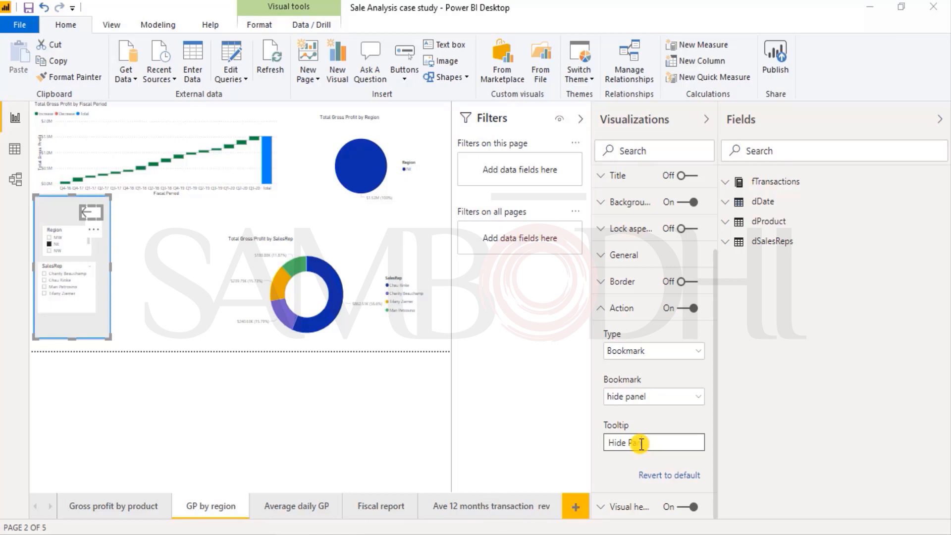
pyautogui.click(637, 444)
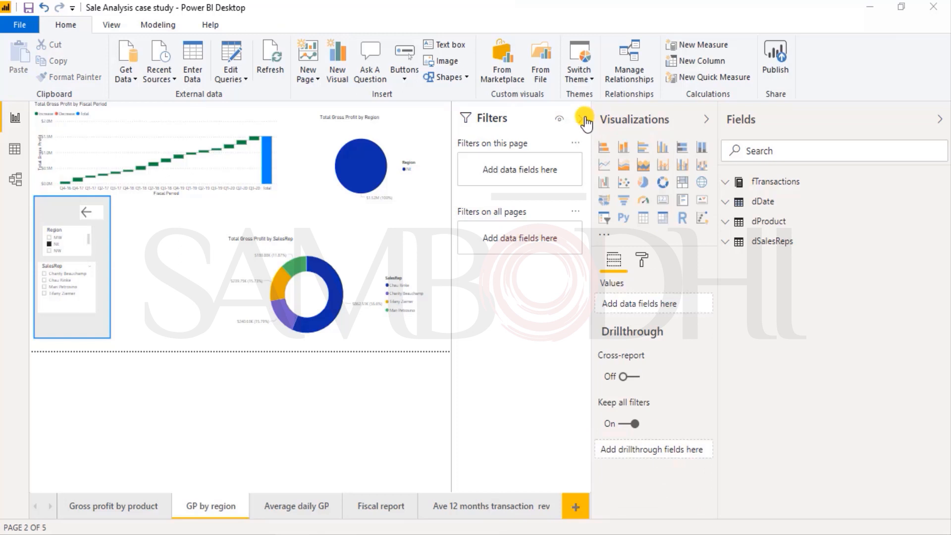
# - Collapse the Filters and Visualizations panes, and test the left and right arrow buttons by hiding and showing the slicer panel
pyautogui.click(585, 120)
pyautogui.click(709, 119)
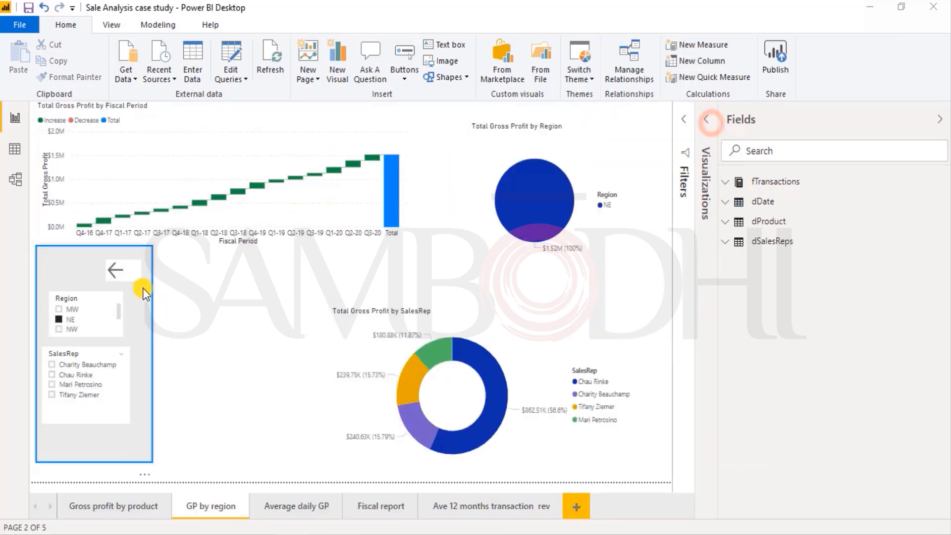
pyautogui.click(118, 272)
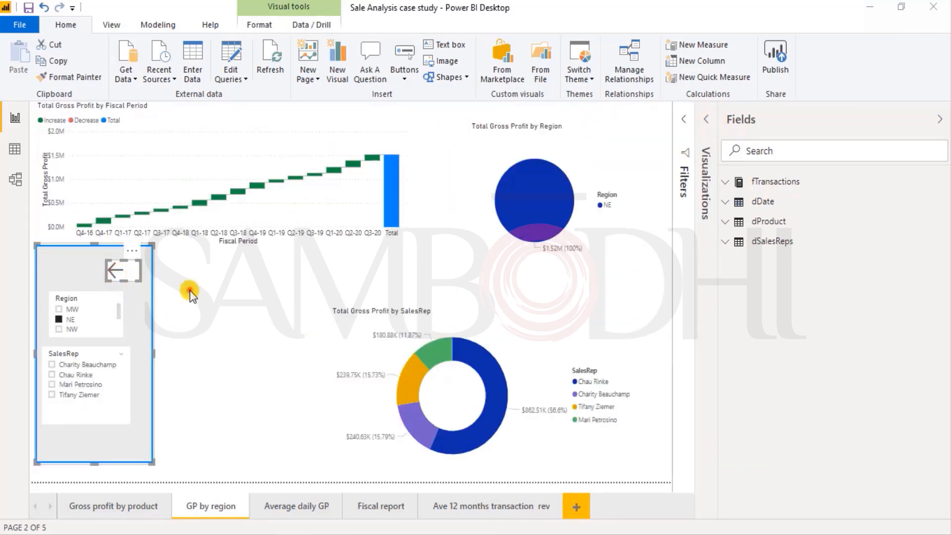
pyautogui.click(190, 290)
pyautogui.keyDown('ctrl'); pyautogui.click(120, 272); pyautogui.keyUp('ctrl')
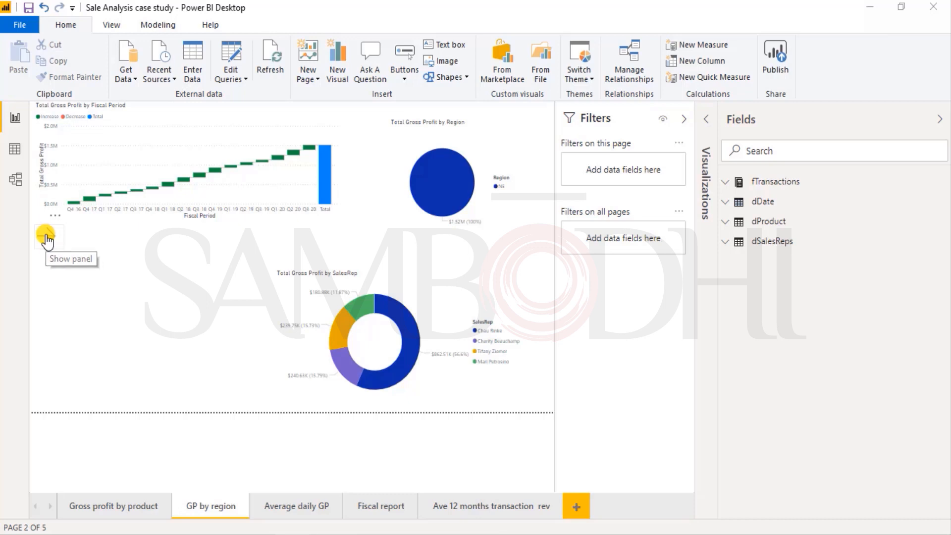
pyautogui.keyDown('ctrl'); pyautogui.click(46, 235); pyautogui.keyUp('ctrl')
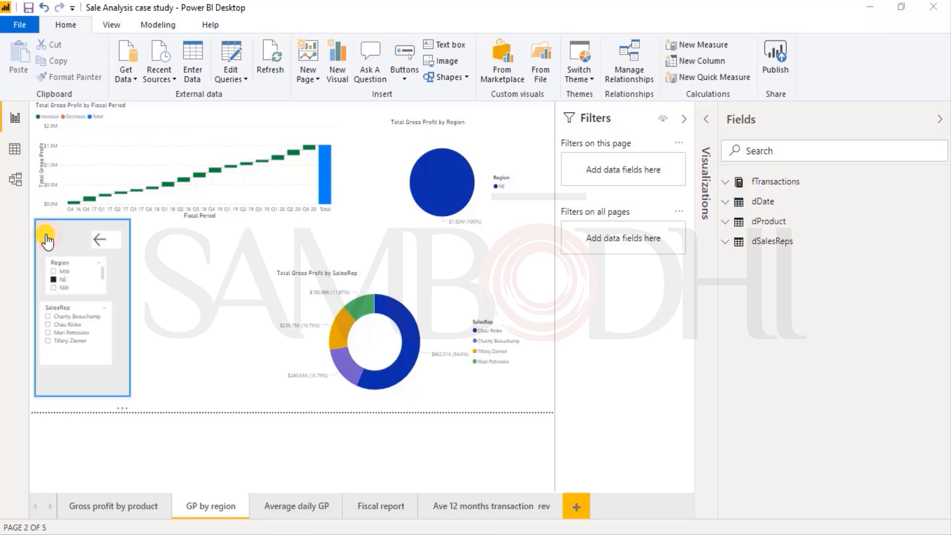
# - Set the text size of the Region slicer's items to 12 pt
pyautogui.click(76, 309)
pyautogui.click(71, 267)
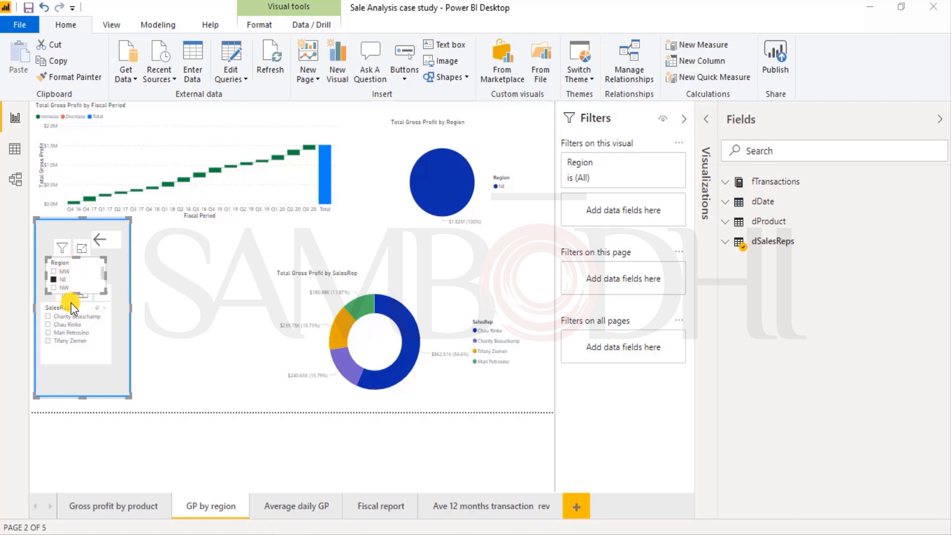
pyautogui.click(62, 260)
pyautogui.click(705, 119)
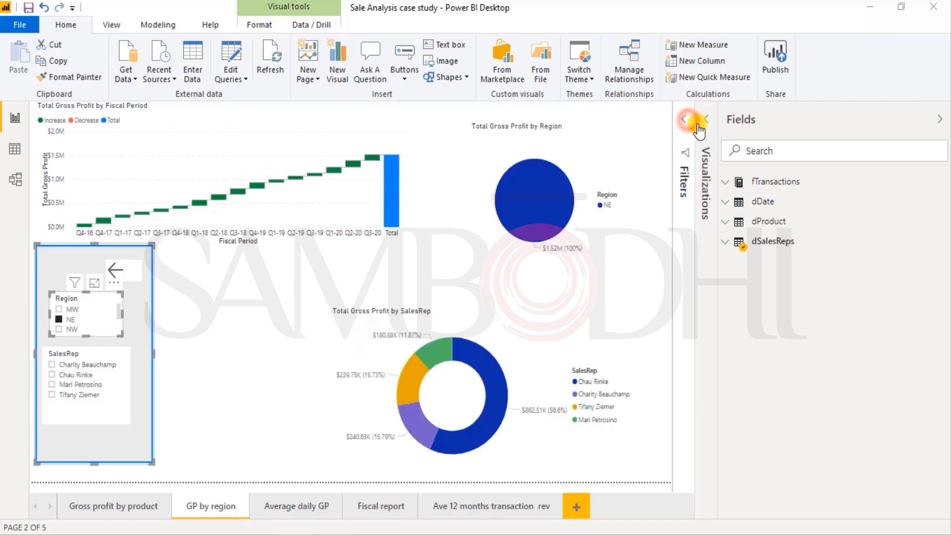
pyautogui.click(642, 260)
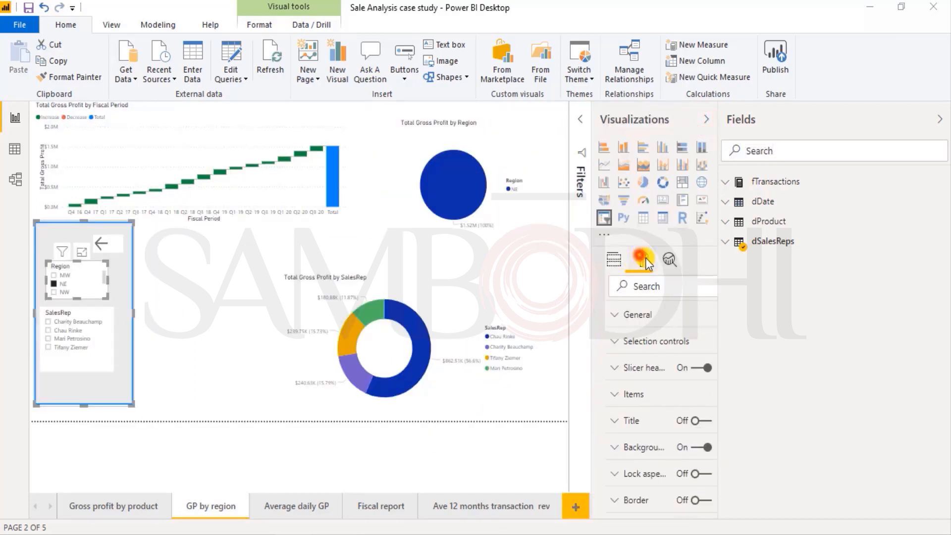
pyautogui.click(604, 398)
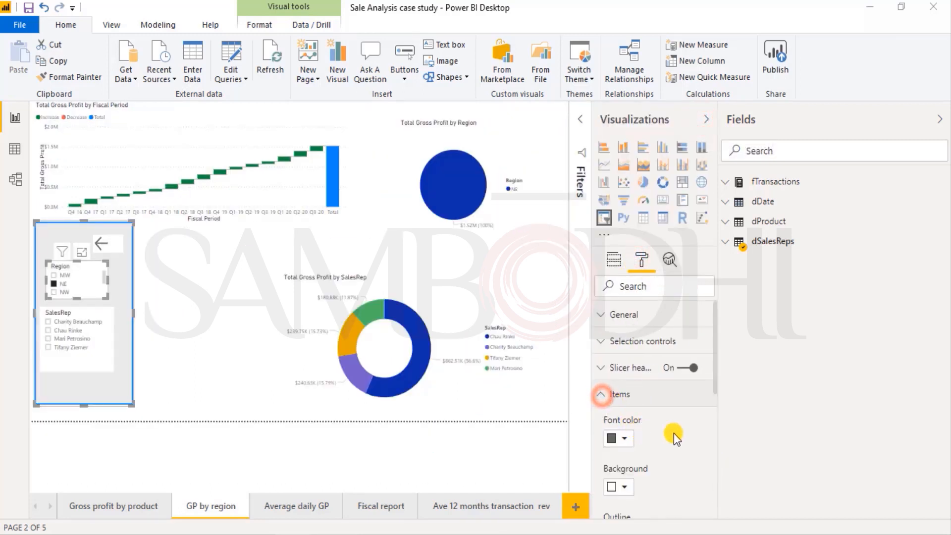
pyautogui.scroll(-3, 663, 431)
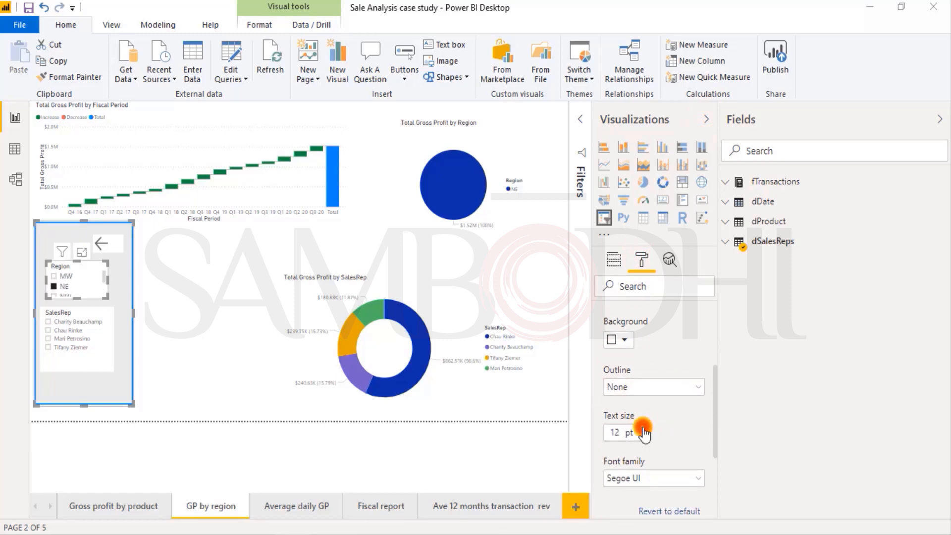
# - Move the SalesRep slicer lower, increase its item text size, and move the Region slicer to the upper left of the slicer panel
pyautogui.moveTo(55, 312); pyautogui.dragTo(58, 331)
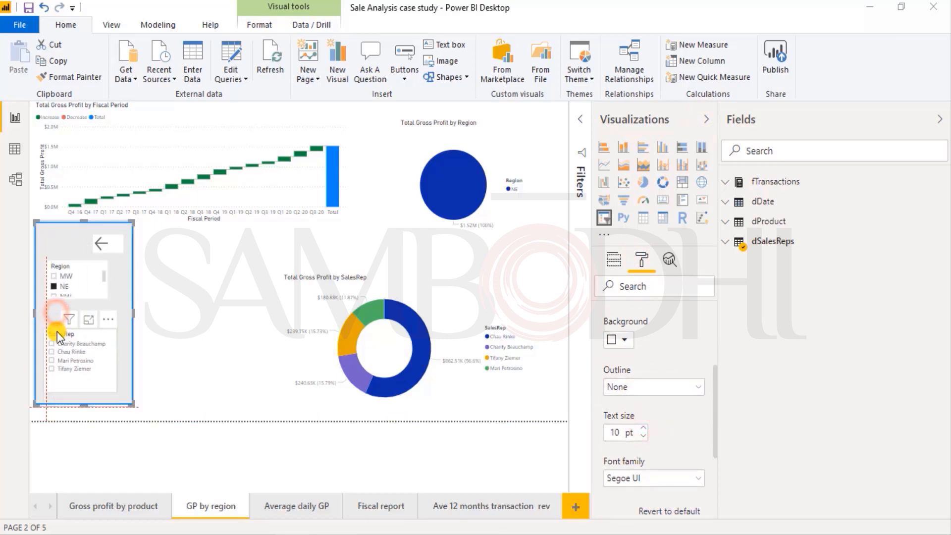
pyautogui.click(644, 429)
pyautogui.click(644, 429)
pyautogui.moveTo(68, 263)
pyautogui.mouseDown()
pyautogui.moveTo(48, 238)
pyautogui.moveTo(53, 243)
pyautogui.mouseUp()
pyautogui.click(193, 326)
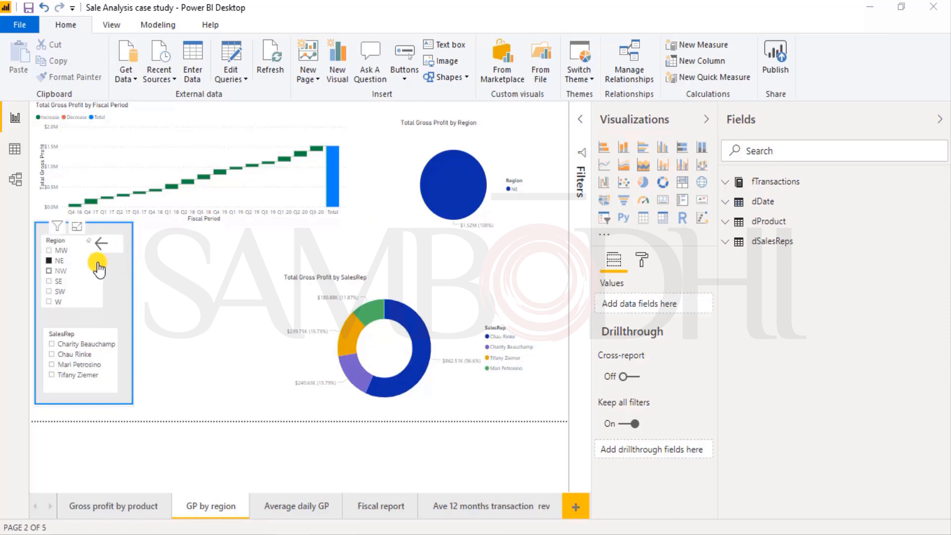
# - Try selecting region W in the Region slicer, and hide and show the panel to check whether the selection is kept
pyautogui.click(116, 288)
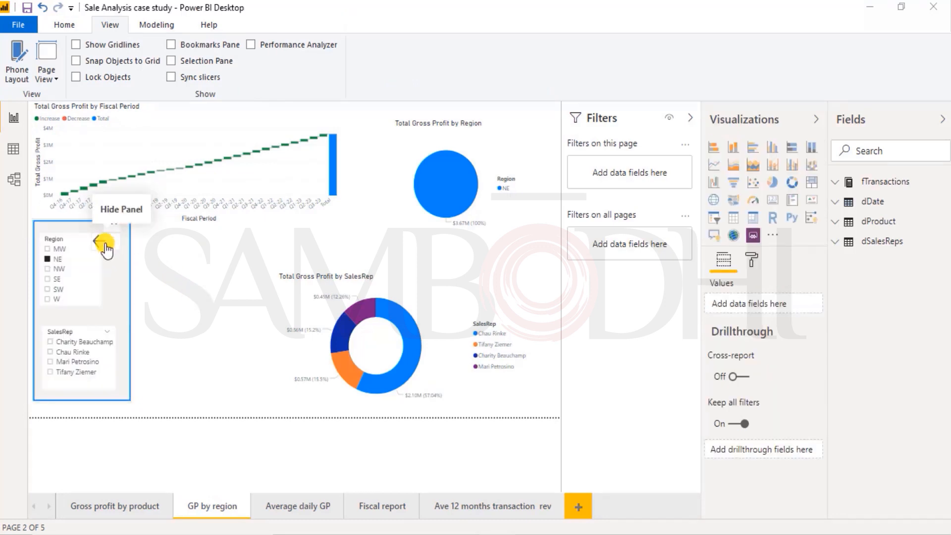
pyautogui.click(54, 299)
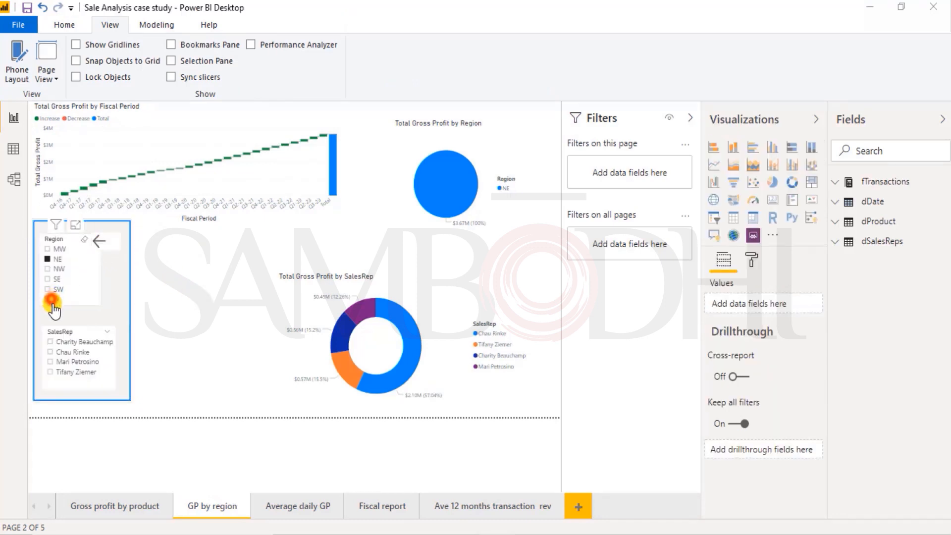
pyautogui.click(103, 243)
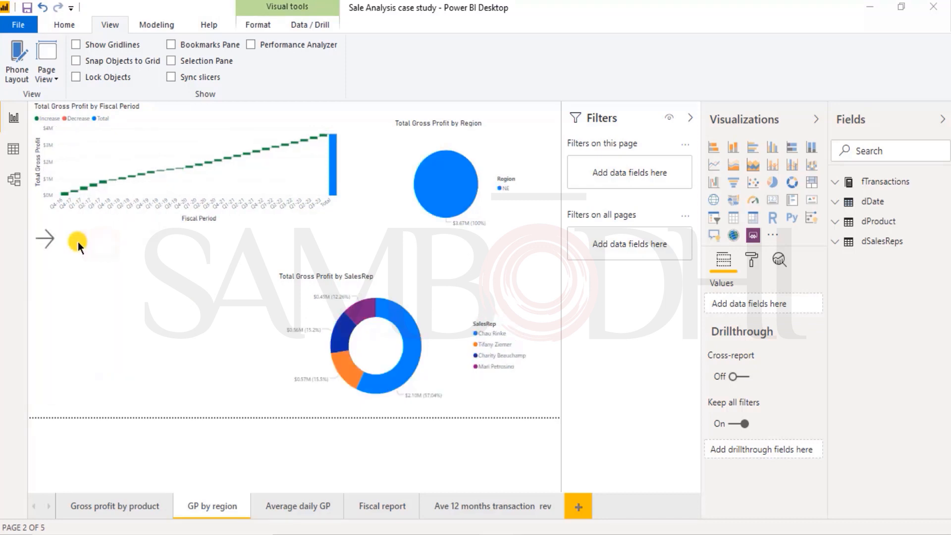
pyautogui.click(47, 244)
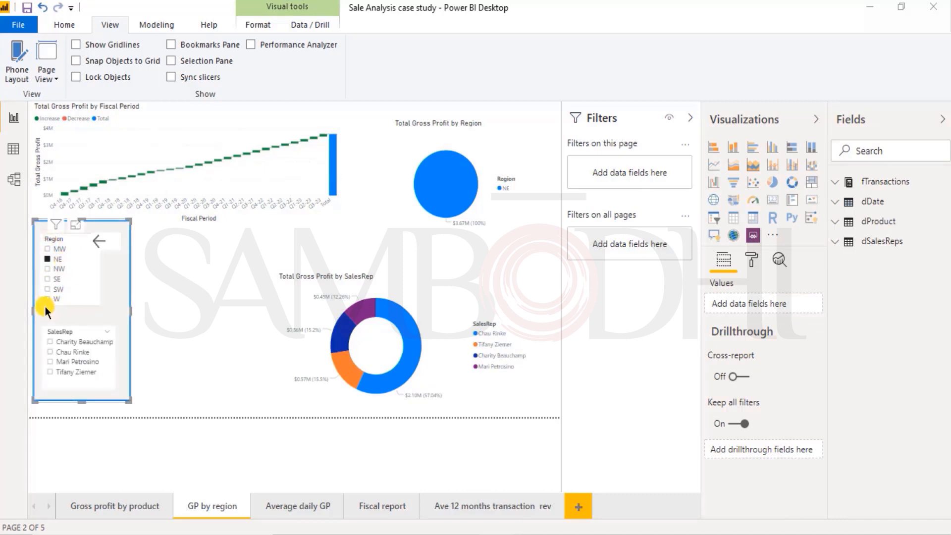
# - Open the Bookmarks pane and turn off the Data option of the Show panel bookmark
pyautogui.click(171, 45)
pyautogui.click(687, 166)
pyautogui.click(690, 171)
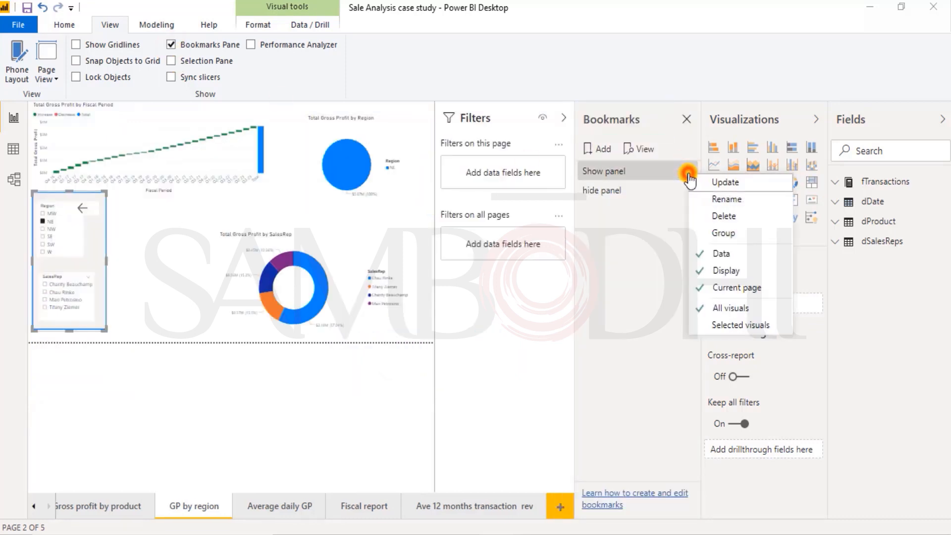
pyautogui.click(707, 256)
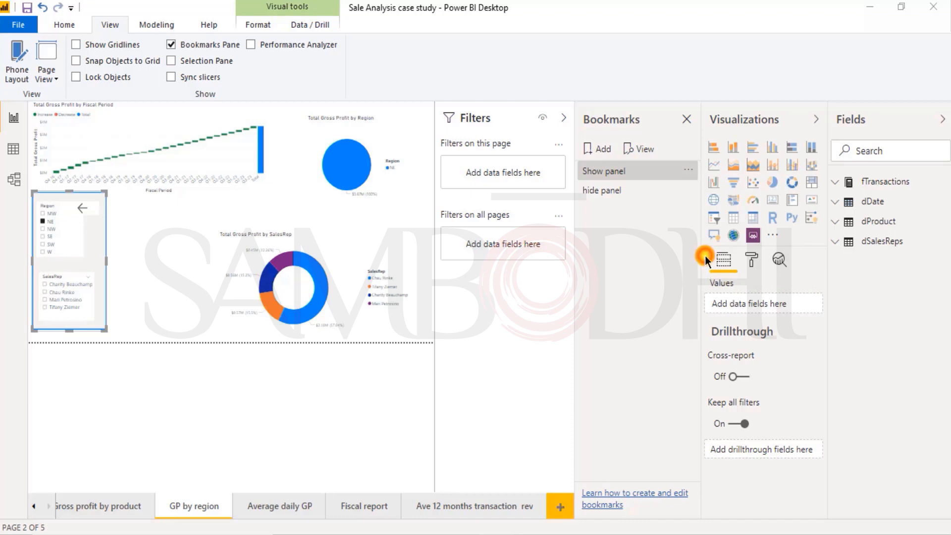
pyautogui.click(688, 170)
# - Turn off the Data option of the hide panel bookmark and check the Show panel bookmark's options
pyautogui.click(652, 191)
pyautogui.click(686, 193)
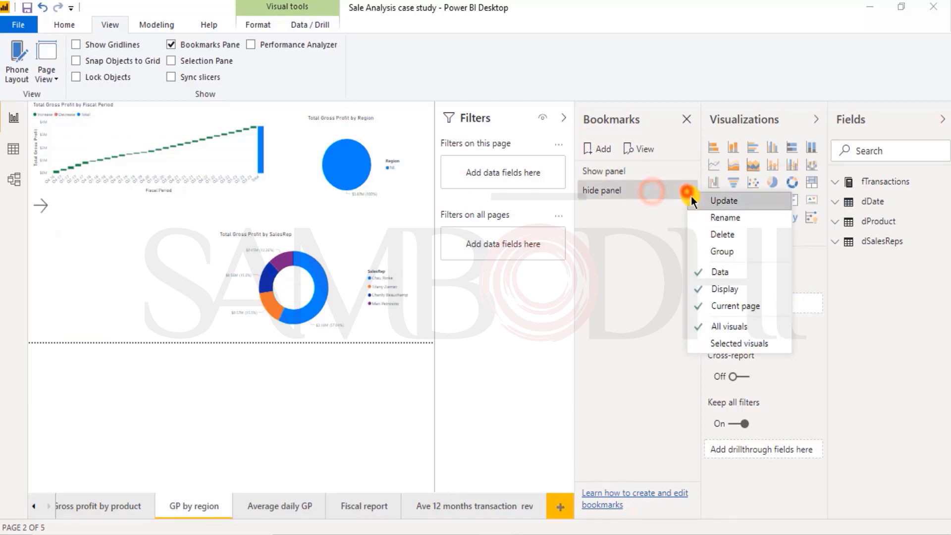
pyautogui.click(700, 273)
pyautogui.click(688, 171)
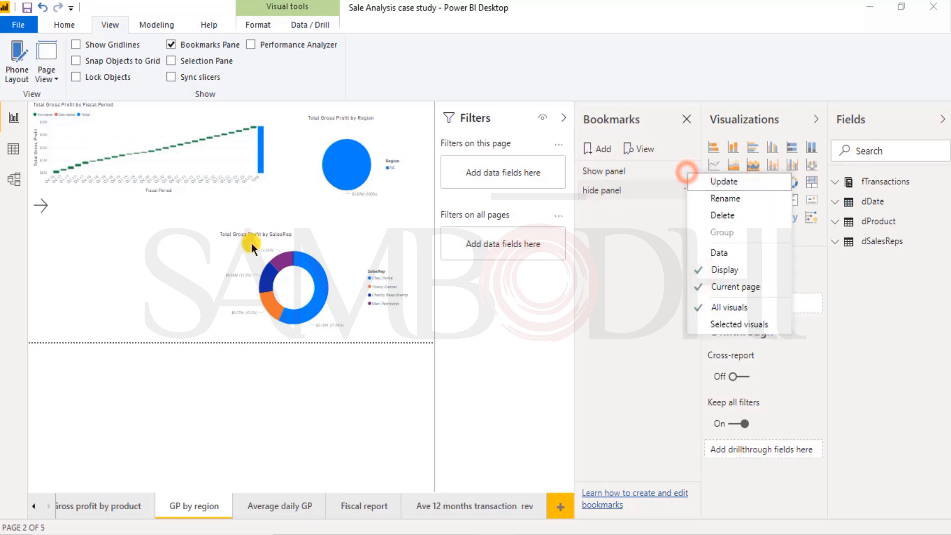
# - Retest the panel: show it with the right arrow, select another region in the slicer, hide the panel, and show it again
pyautogui.click(42, 212)
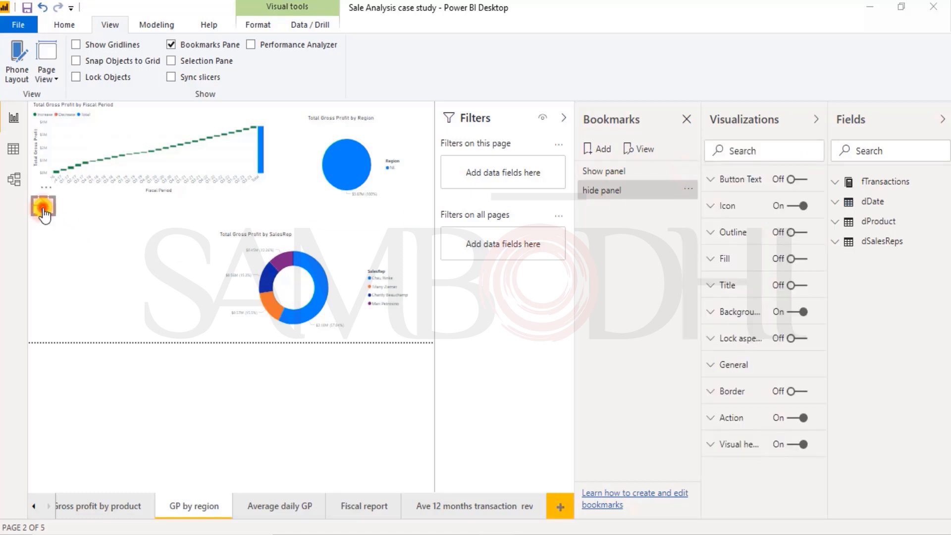
pyautogui.keyDown('ctrl'); pyautogui.click(43, 213); pyautogui.keyUp('ctrl')
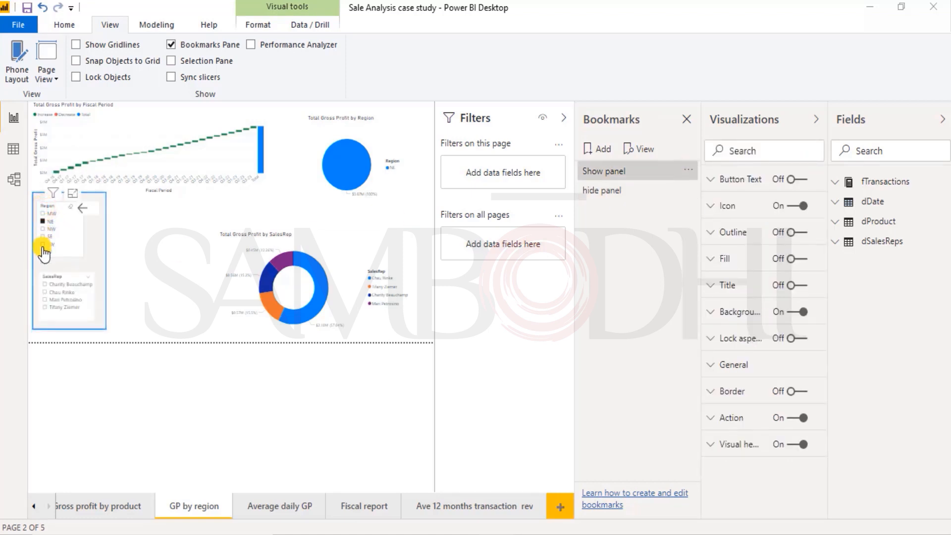
pyautogui.keyDown('ctrl'); pyautogui.click(42, 250); pyautogui.keyUp('ctrl')
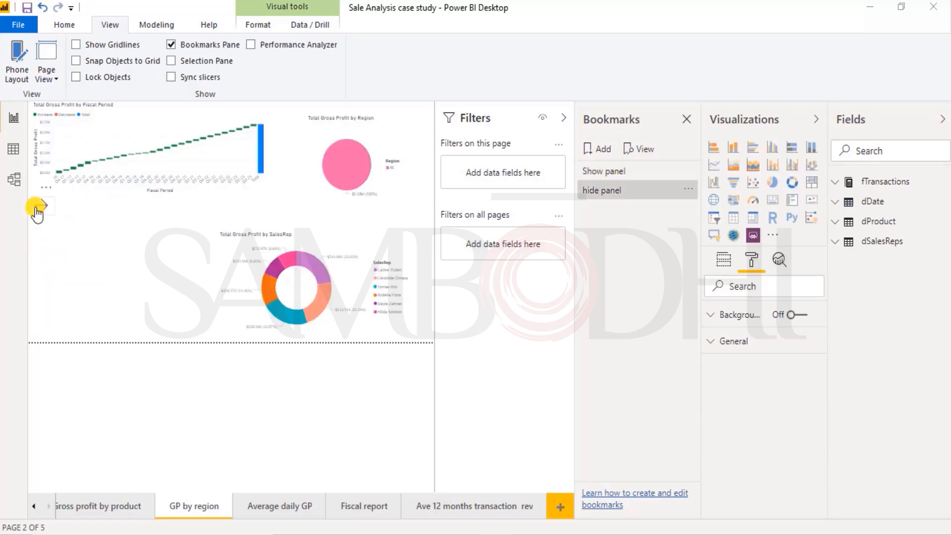
pyautogui.keyDown('ctrl'); pyautogui.click(36, 208); pyautogui.keyUp('ctrl')
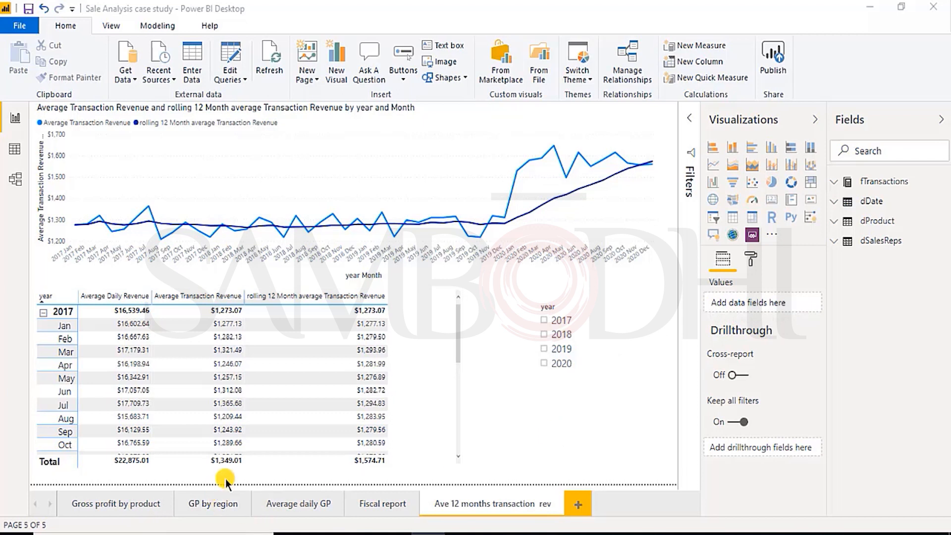
# - Publish the report to My workspace, open 'Sale Analysis case study' in the Power BI service in the browser, and sign in
pyautogui.click(786, 57)
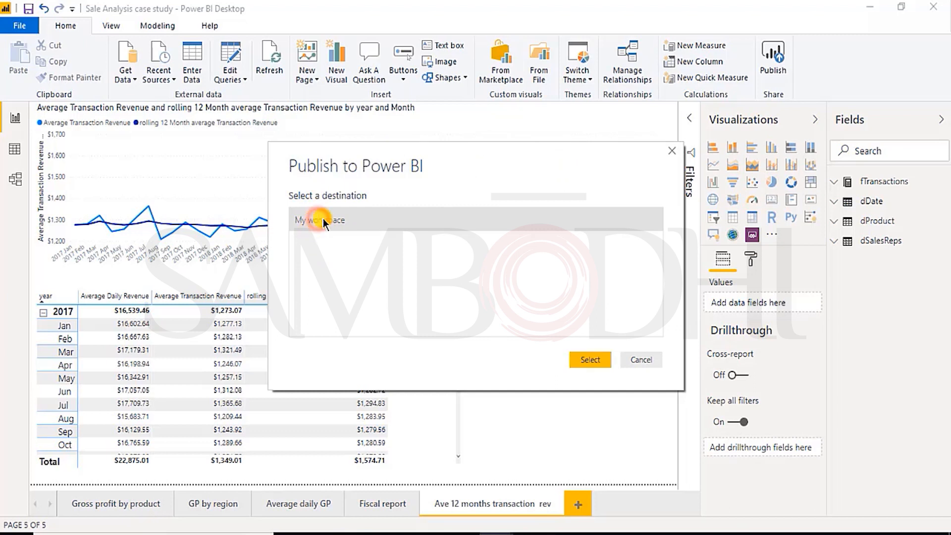
pyautogui.click(591, 360)
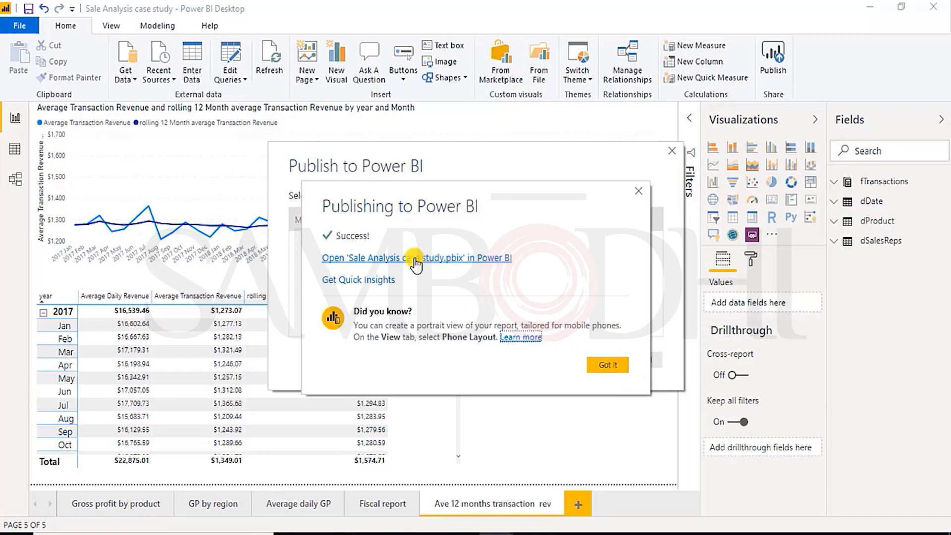
pyautogui.click(415, 258)
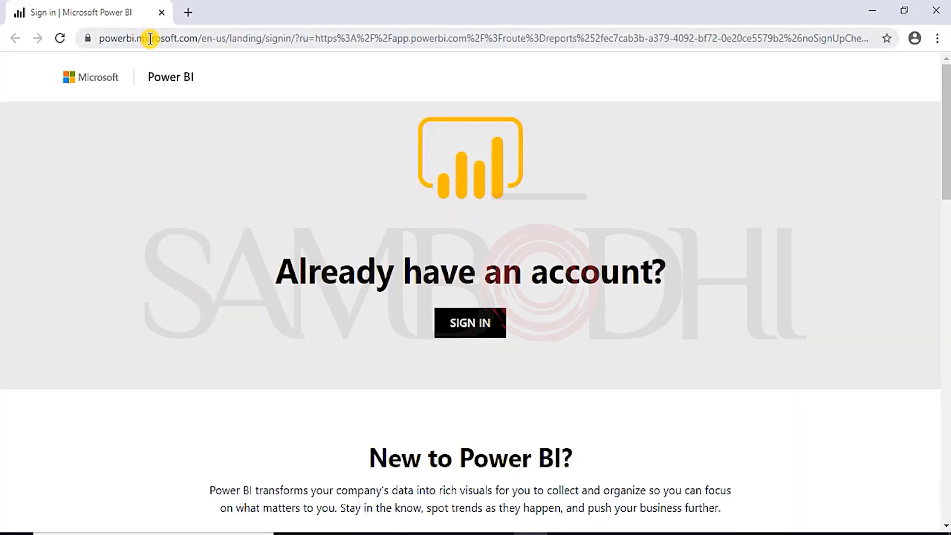
pyautogui.click(472, 327)
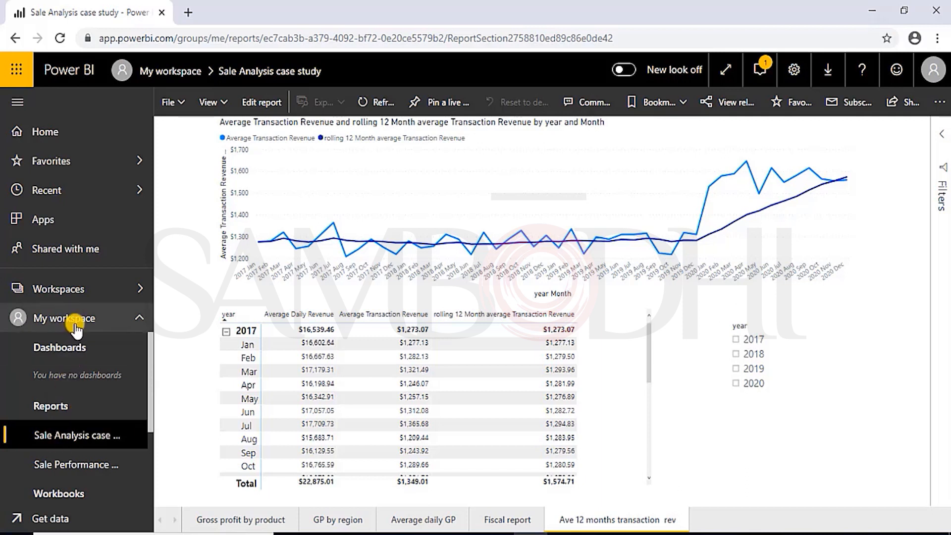
# - Open the Sale Analysis report in My workspace and view its Gross profit by product, GP by region, and Average daily GP pages
pyautogui.click(75, 446)
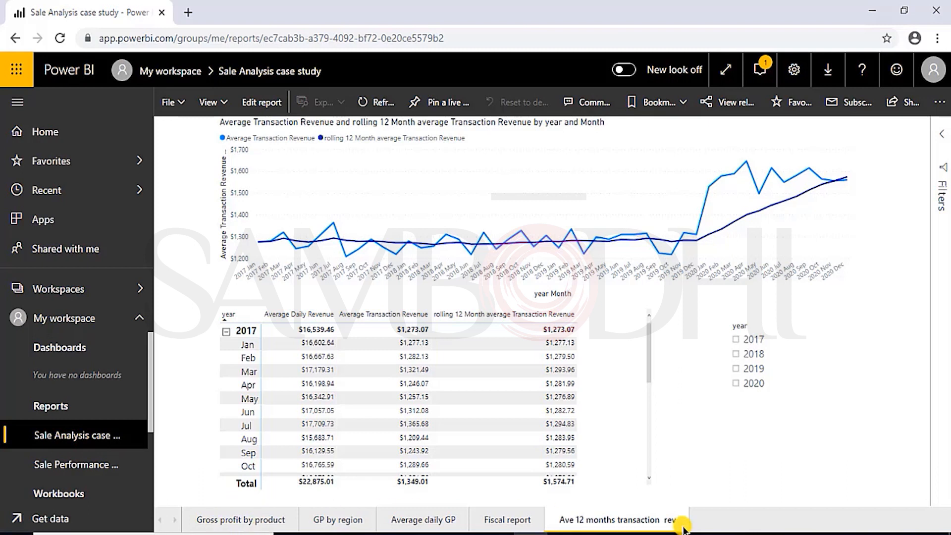
pyautogui.click(257, 520)
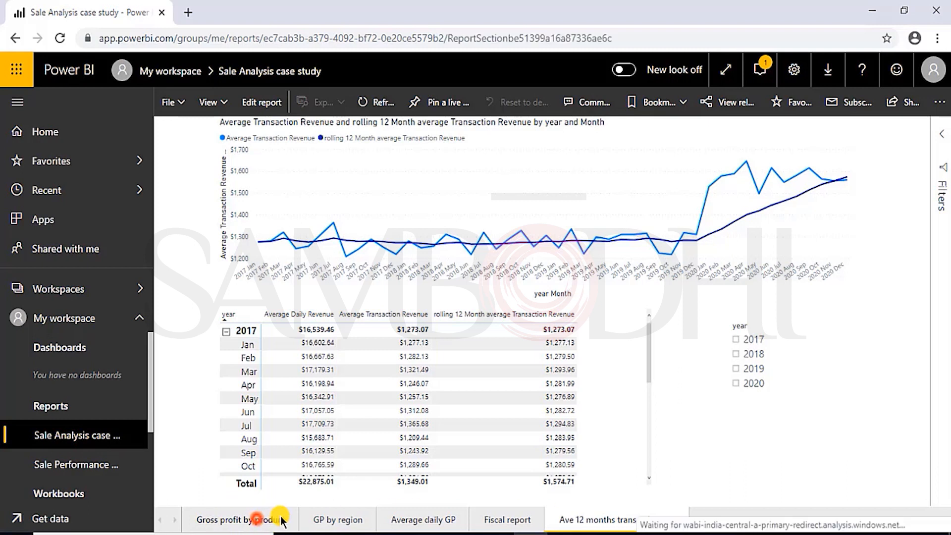
pyautogui.click(338, 519)
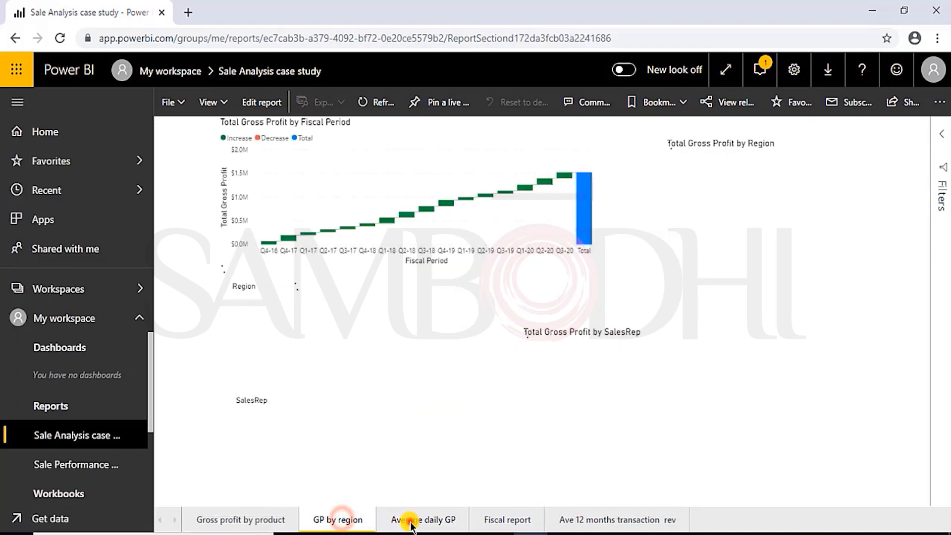
pyautogui.click(410, 524)
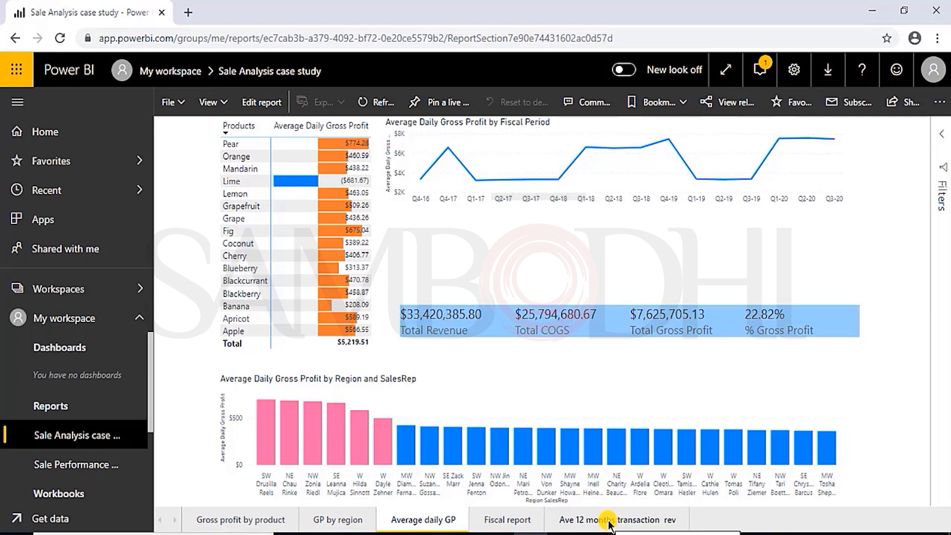
# - Switch the published report to editing, collapse the Fields and Visualizations panes, and select the Average Daily Gross Profit by Fiscal Period line chart
pyautogui.click(250, 105)
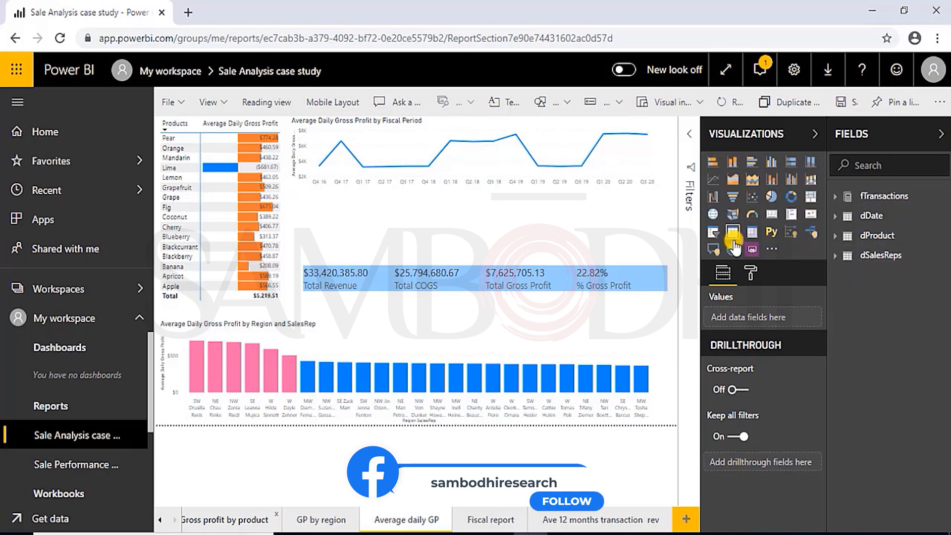
pyautogui.click(943, 136)
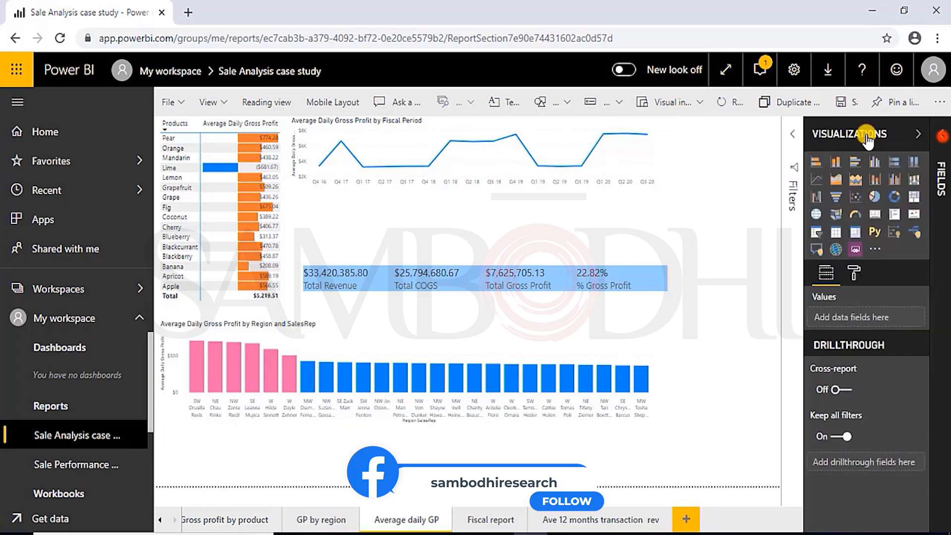
pyautogui.click(918, 134)
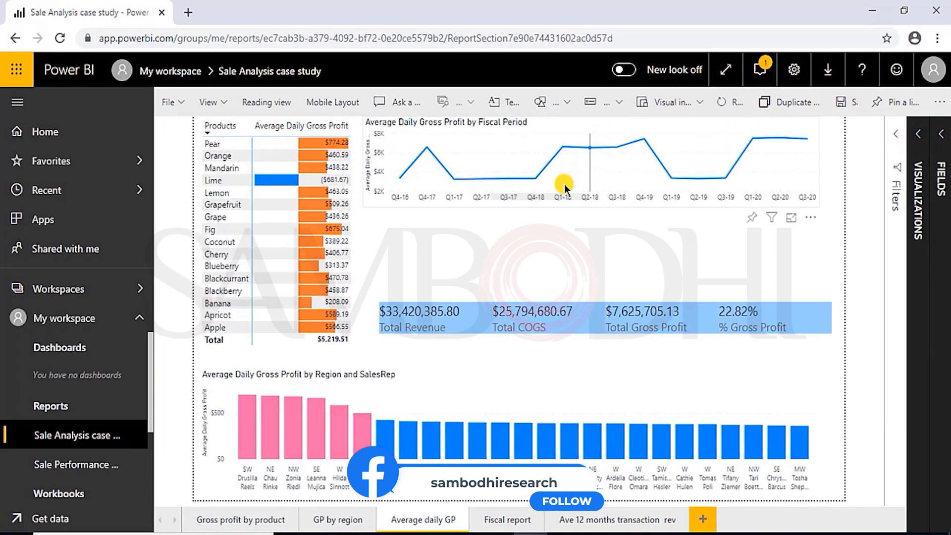
pyautogui.click(545, 177)
pyautogui.click(448, 184)
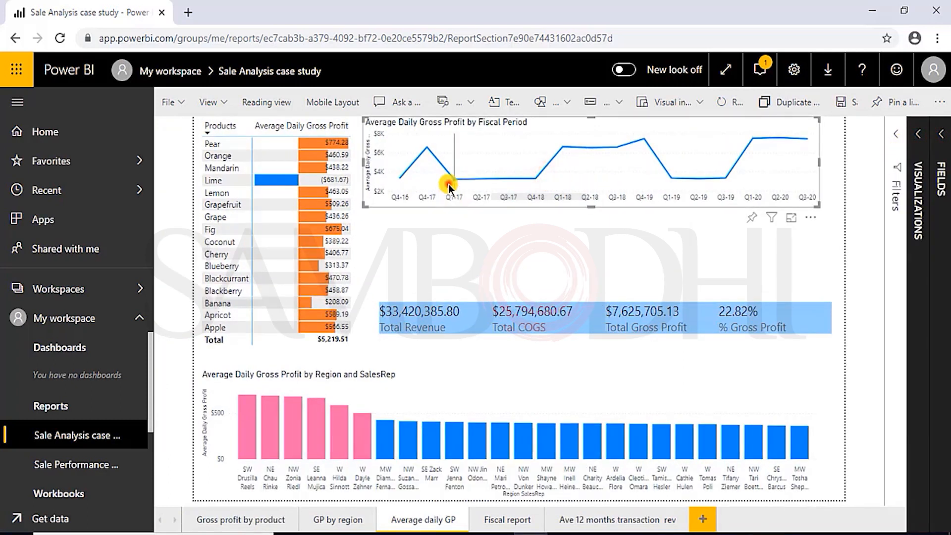
# - Cross-filter the Average daily GP page by Coconut in the product table, select a sales rep's bar, and clear the selection
pyautogui.click(328, 241)
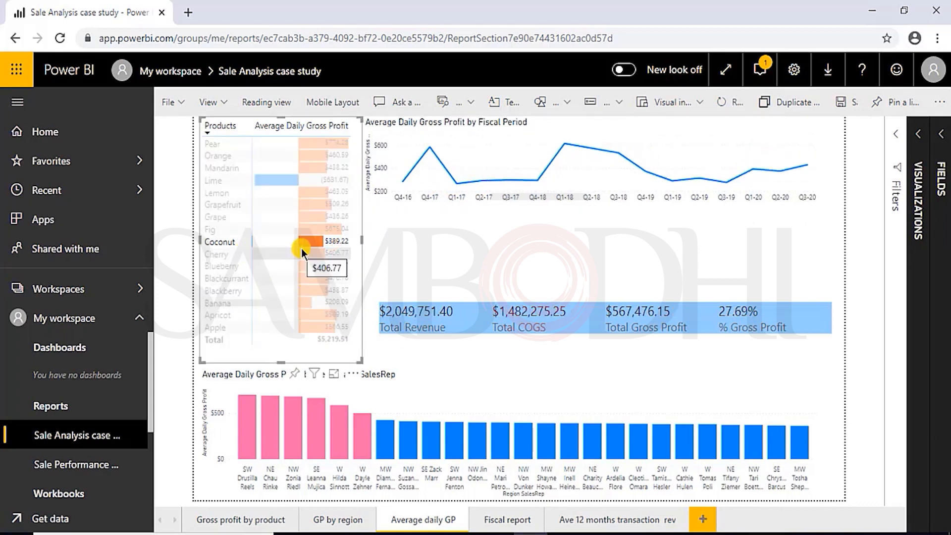
pyautogui.click(296, 406)
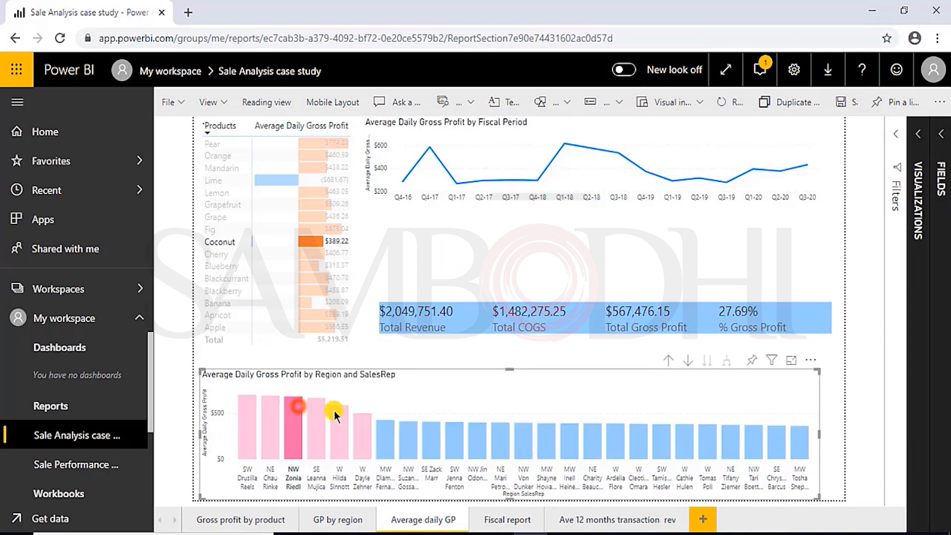
pyautogui.click(442, 441)
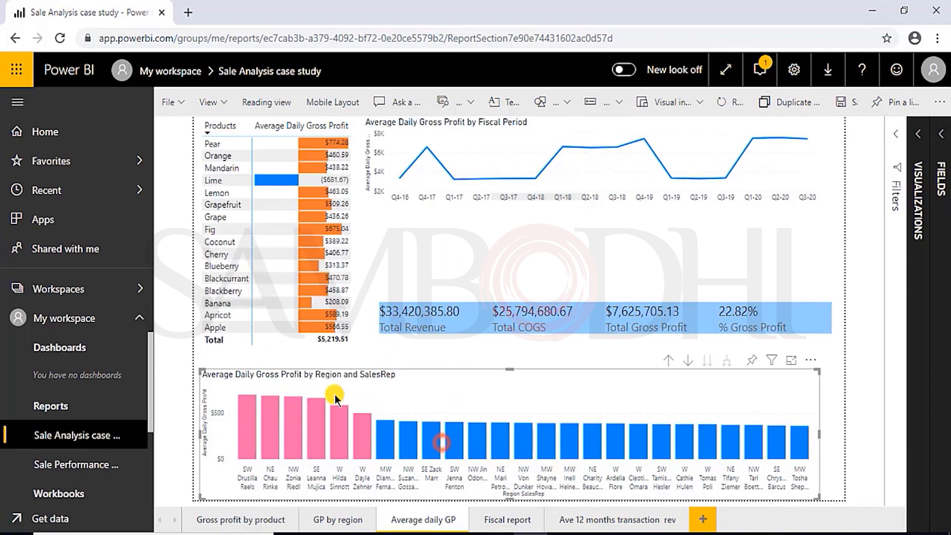
# - On the GP by region page, test the slicer panel's arrows by hiding and showing the panel twice
pyautogui.click(315, 518)
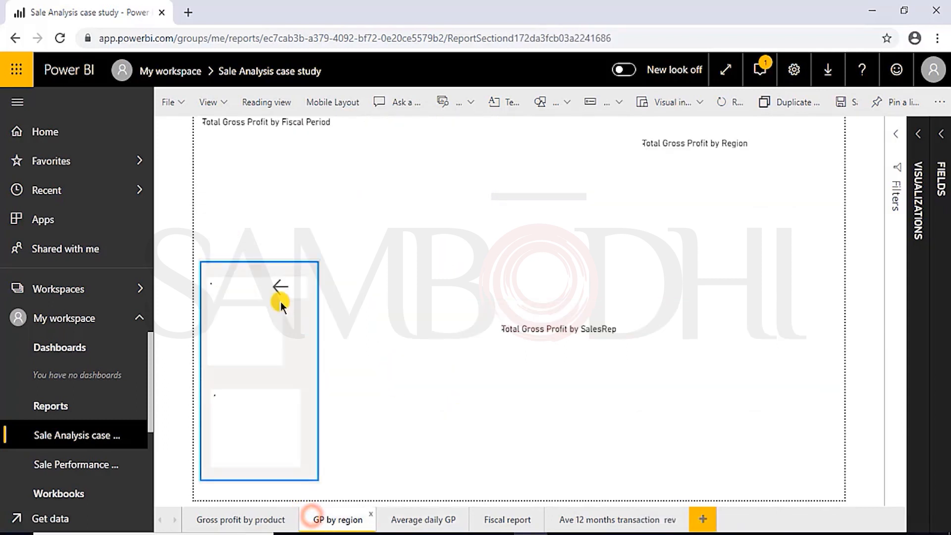
pyautogui.keyDown('ctrl'); pyautogui.click(278, 291); pyautogui.keyUp('ctrl')
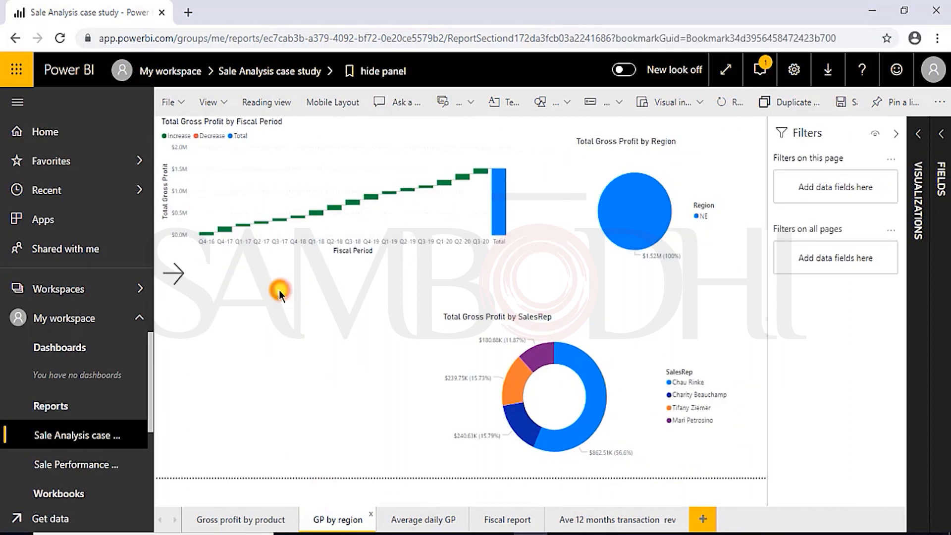
pyautogui.keyDown('ctrl'); pyautogui.click(177, 275); pyautogui.keyUp('ctrl')
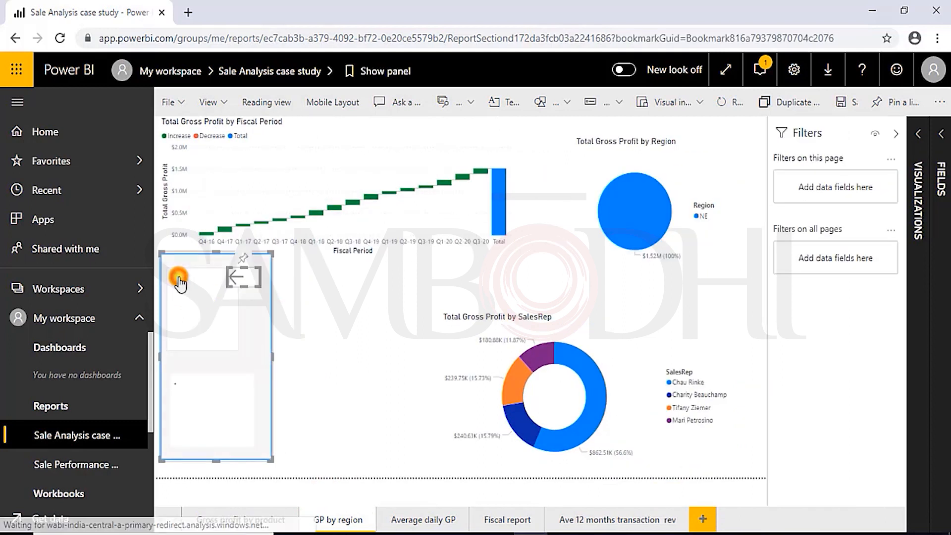
pyautogui.keyDown('ctrl'); pyautogui.click(246, 281); pyautogui.keyUp('ctrl')
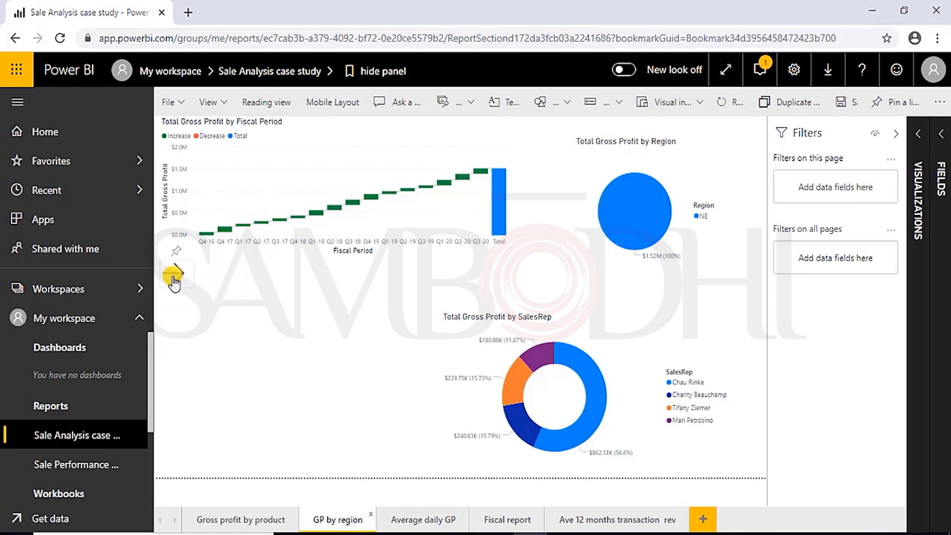
pyautogui.keyDown('ctrl'); pyautogui.click(178, 274); pyautogui.keyUp('ctrl')
pyautogui.click(356, 294)
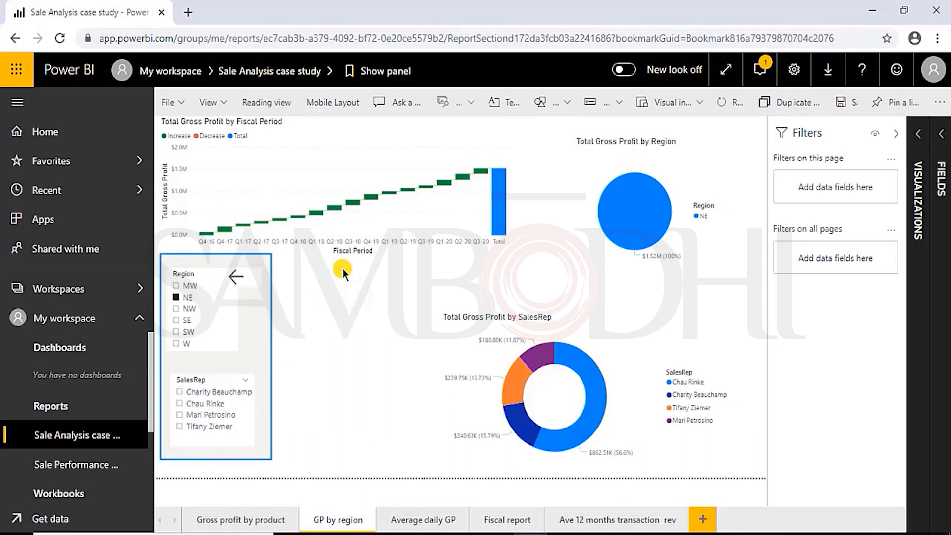
# - Review the report's file and additional command options, and switch the report back to reading view
pyautogui.click(186, 102)
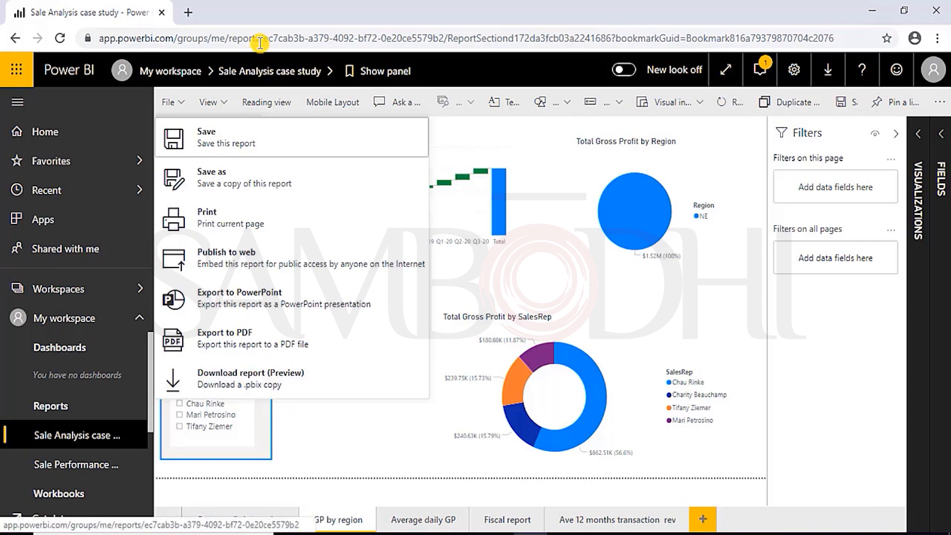
pyautogui.click(186, 102)
pyautogui.click(191, 102)
pyautogui.click(929, 101)
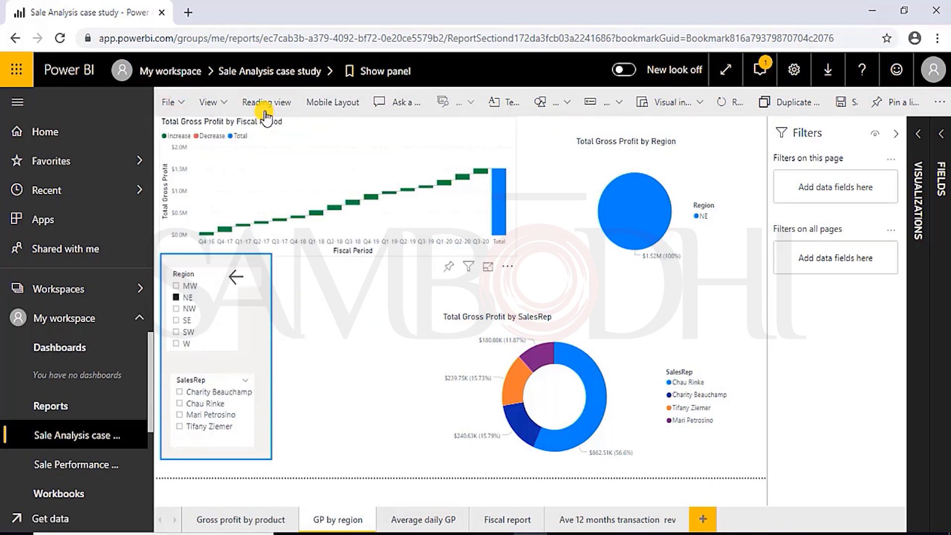
pyautogui.click(266, 104)
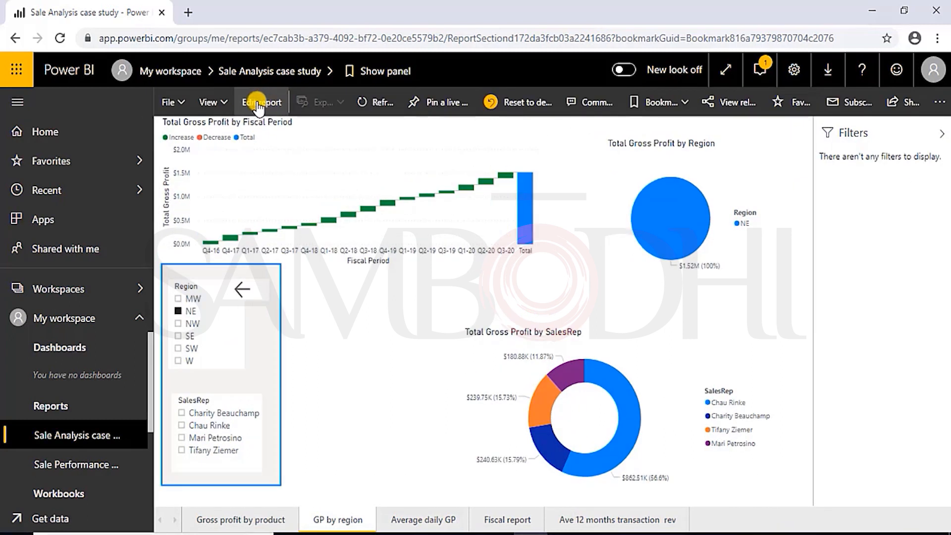
# - Start the free Power BI Pro trial and open the report's sharing settings
pyautogui.click(909, 103)
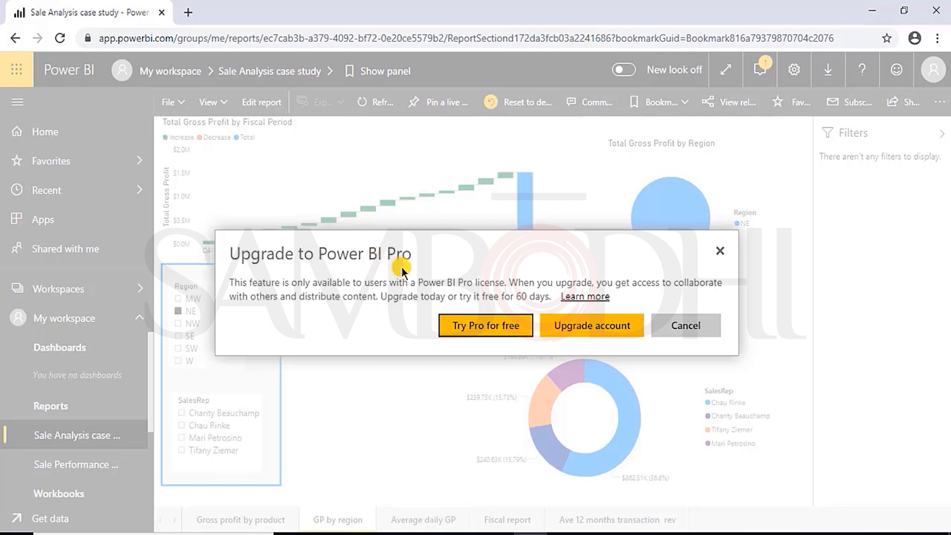
pyautogui.click(484, 326)
pyautogui.click(914, 103)
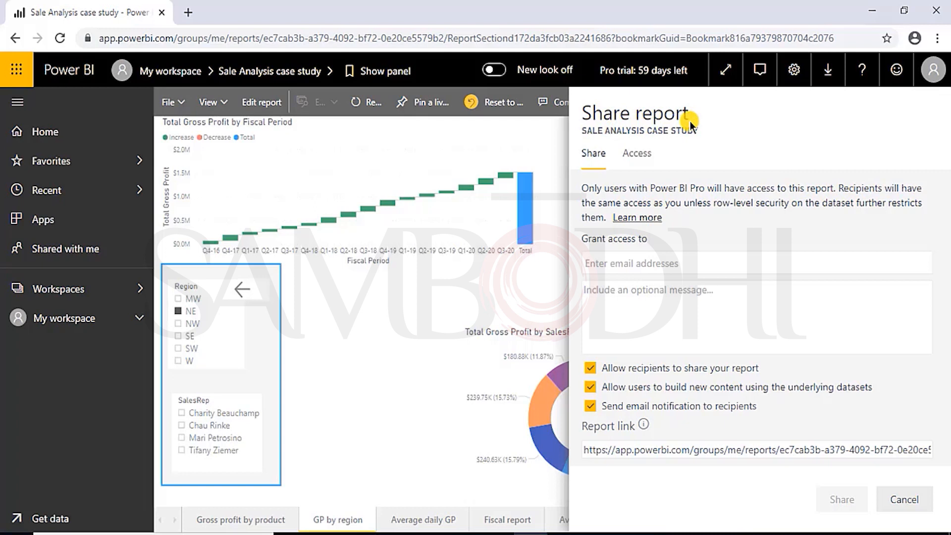
# - Enter the recipient's email address for access and the message 'hello, Please find the link to view report. Thanks,' with all three sharing options enabled
pyautogui.click(625, 264)
pyautogui.click(616, 316)
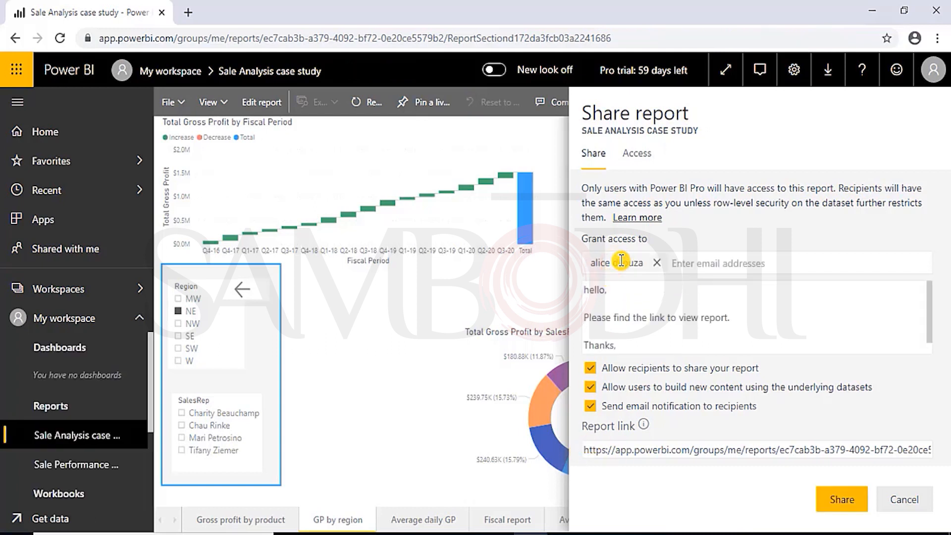
pyautogui.click(644, 299)
pyautogui.scroll(-1, 644, 299)
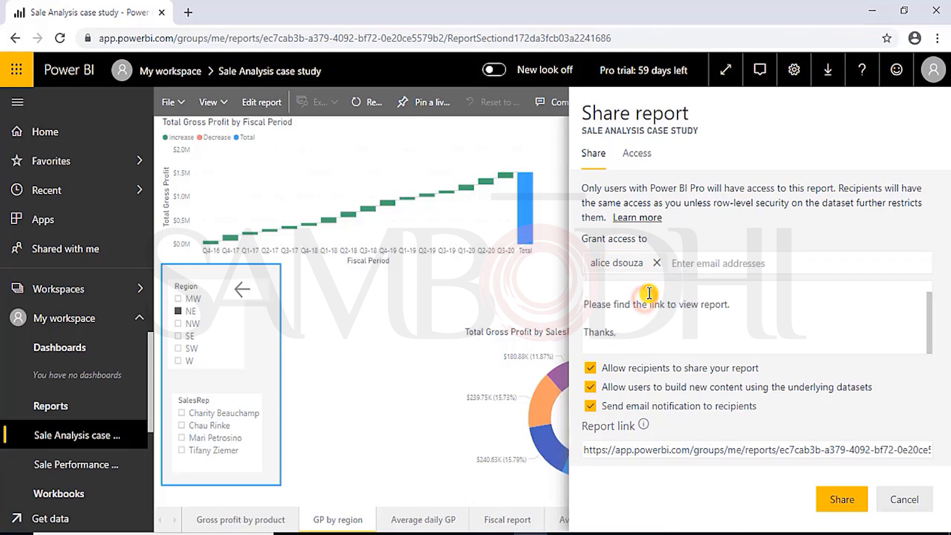
pyautogui.scroll(1, 622, 315)
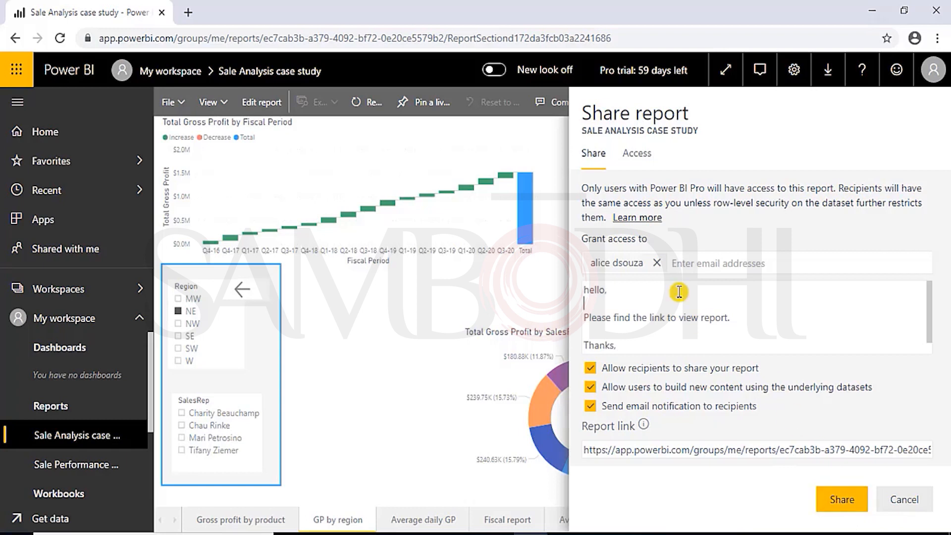
pyautogui.moveTo(603, 267)
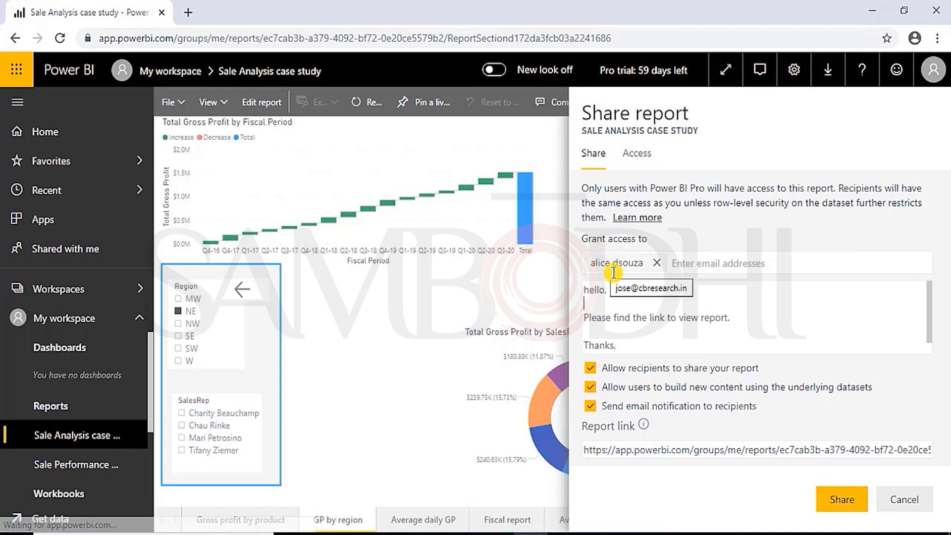
pyautogui.click(694, 268)
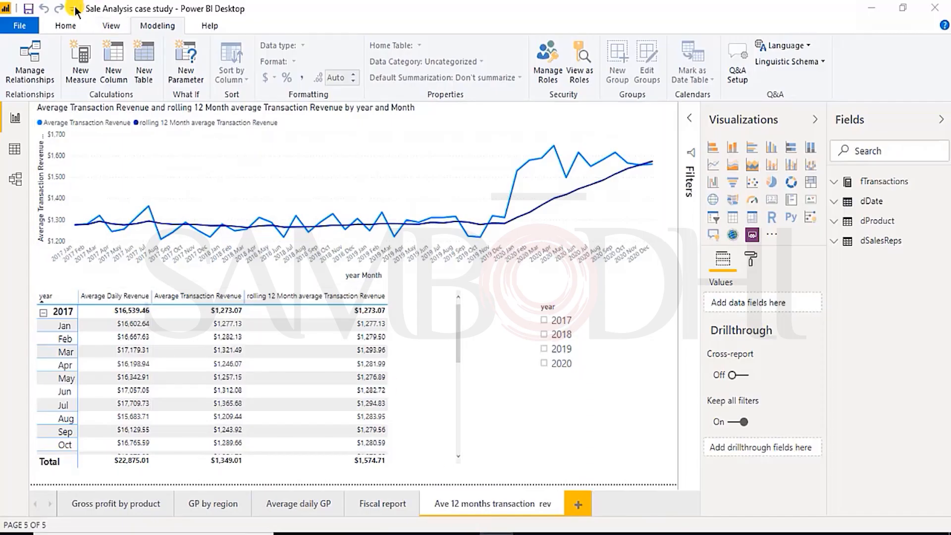
# - In File Explorer, copy Sales2021.csv, Sales2022.csv and Sales2023.csv from the 'add' folder into the 'Start' folder under 'database'
pyautogui.click(65, 26)
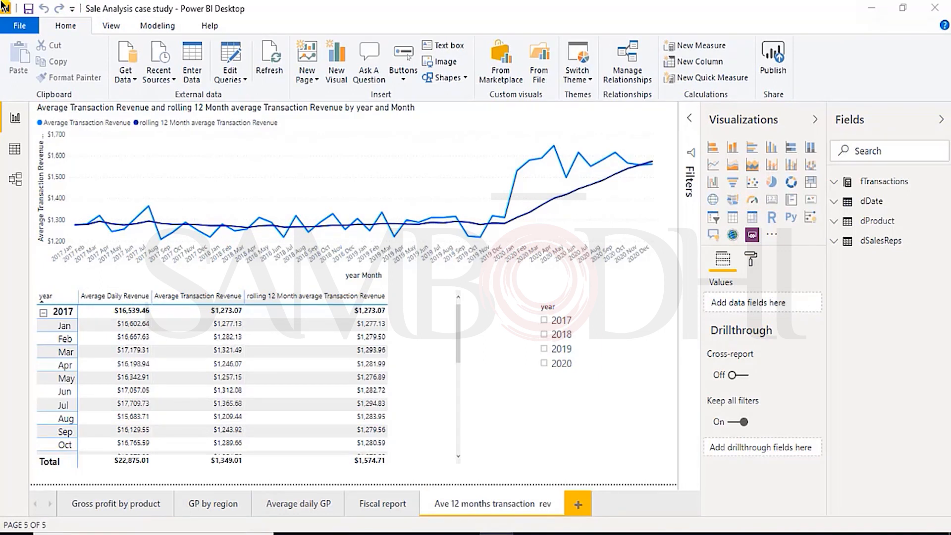
pyautogui.hotkey('alt', 'Tab')
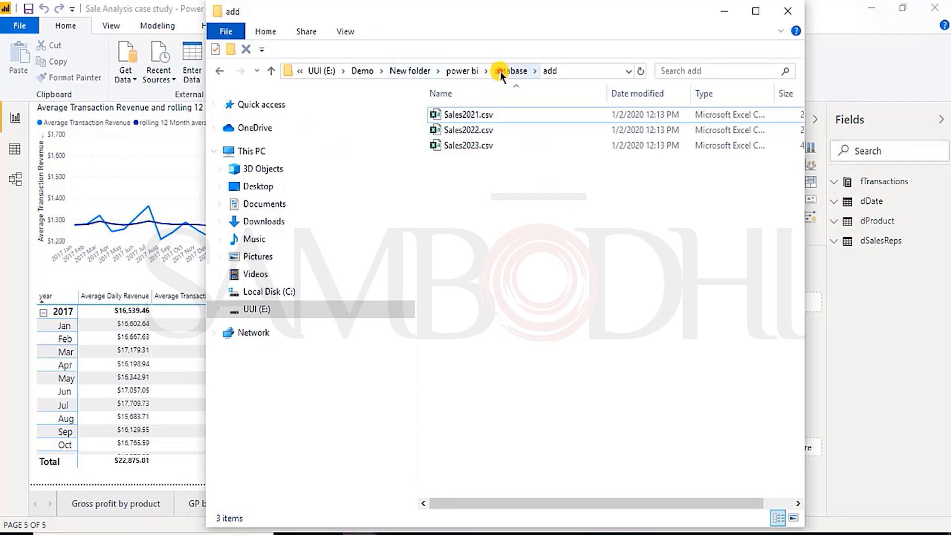
pyautogui.click(500, 72)
pyautogui.doubleClick(468, 118)
pyautogui.click(469, 115)
pyautogui.keyDown('ctrl'); pyautogui.click(475, 130); pyautogui.keyUp('ctrl')
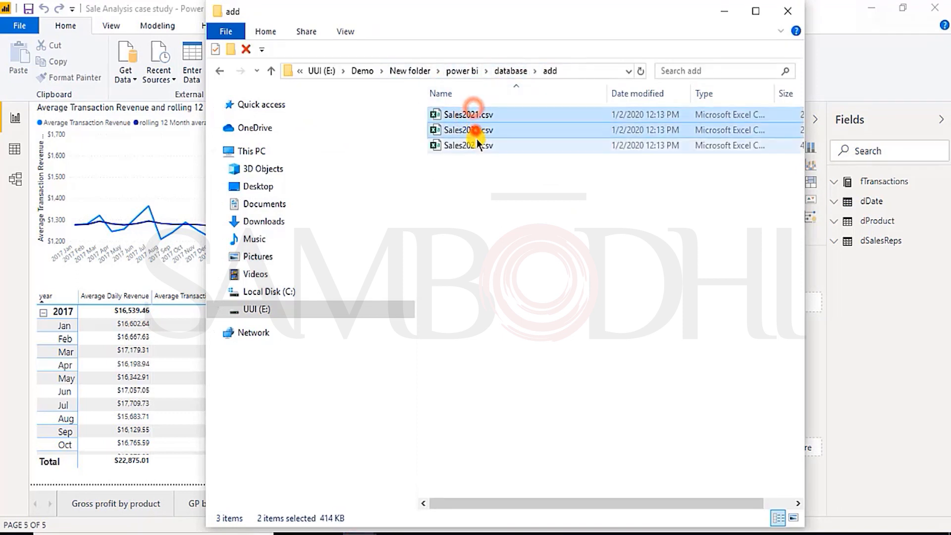
pyautogui.click(506, 70)
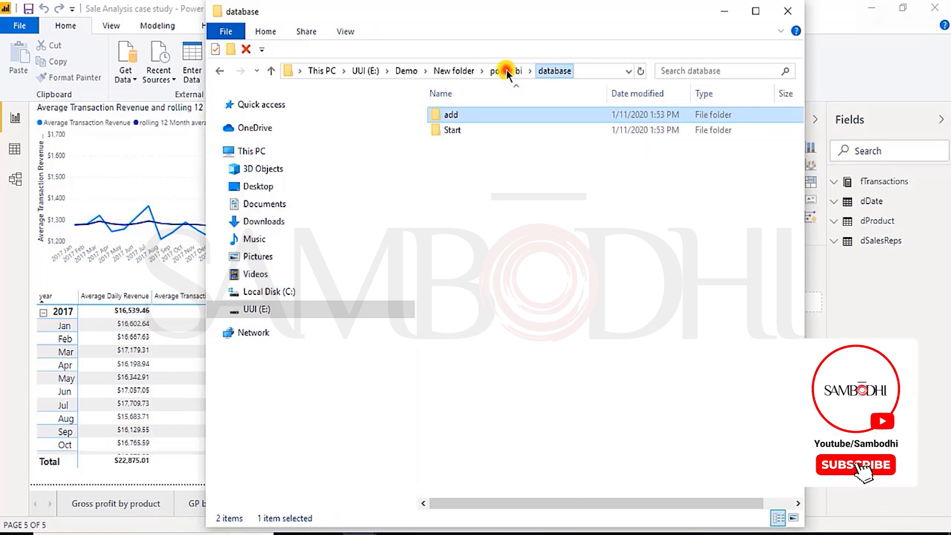
pyautogui.doubleClick(488, 127)
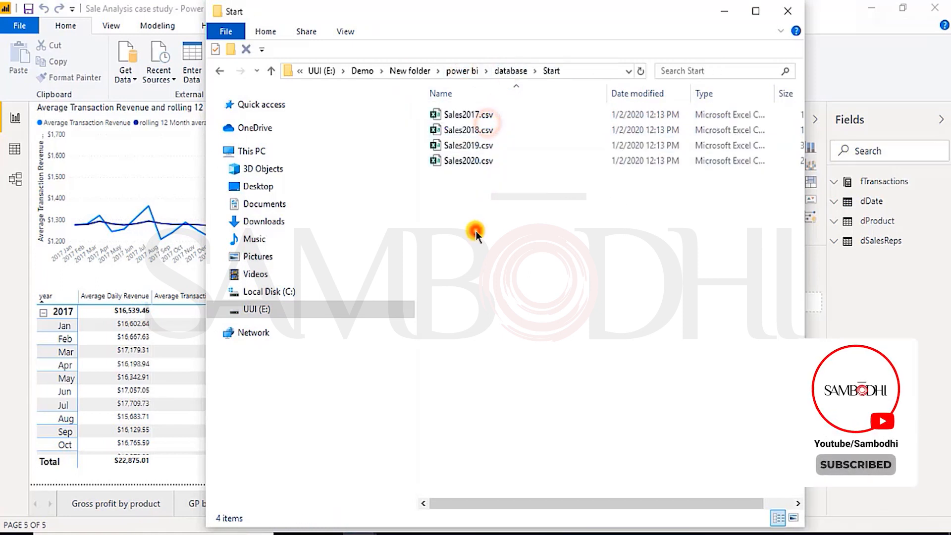
pyautogui.hotkey('ctrl', 'v')
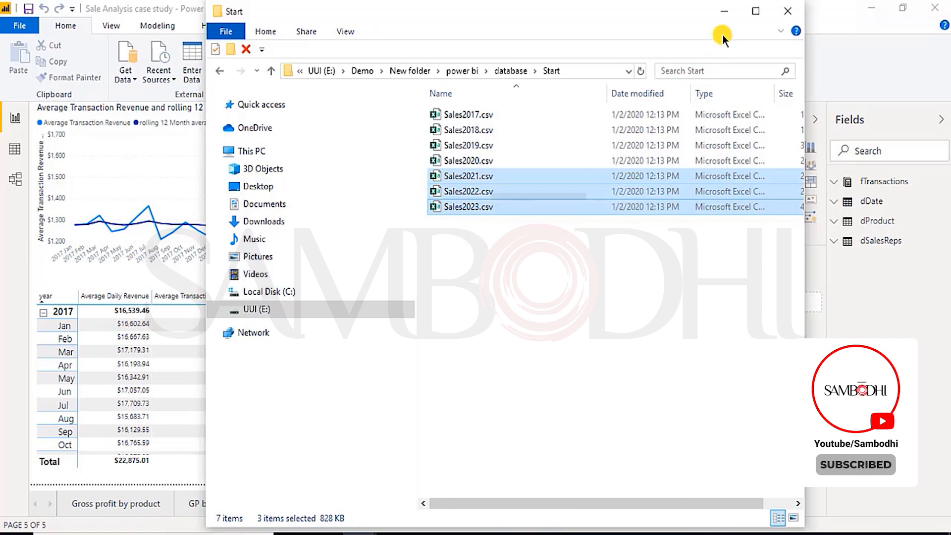
# - Return to Power BI Desktop and refresh the report data to load the added sales files
pyautogui.click(727, 8)
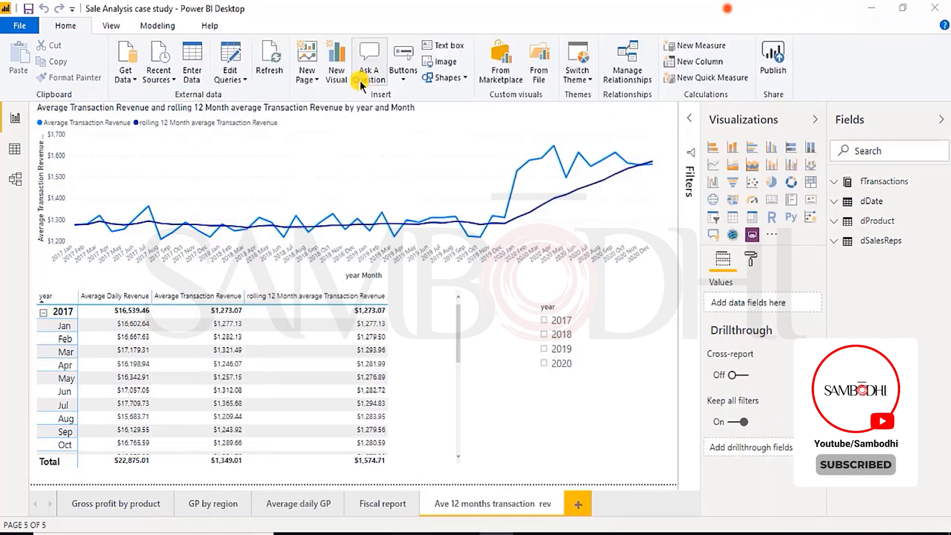
pyautogui.click(272, 57)
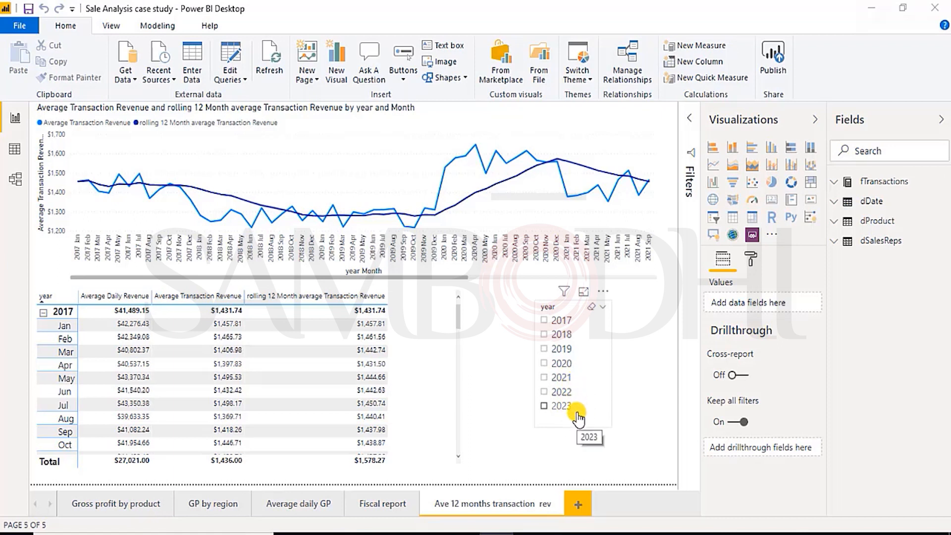
# - Save the report and republish it, replacing the existing 'Sale Analysis case study' dataset
pyautogui.click(773, 60)
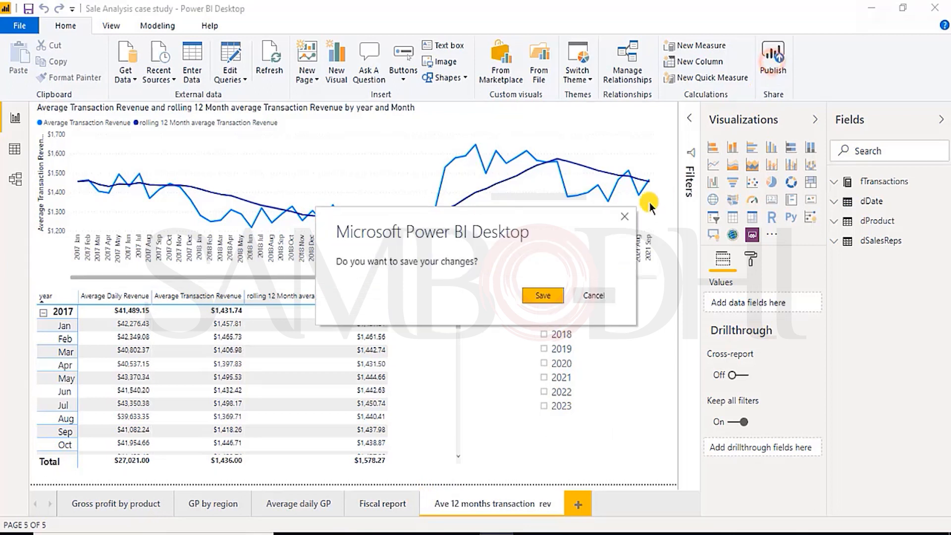
pyautogui.click(533, 296)
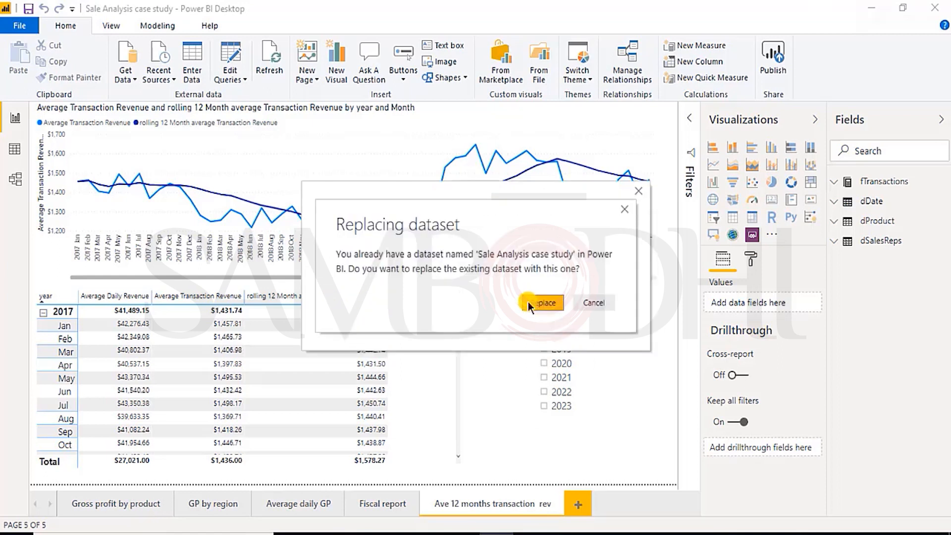
pyautogui.click(528, 301)
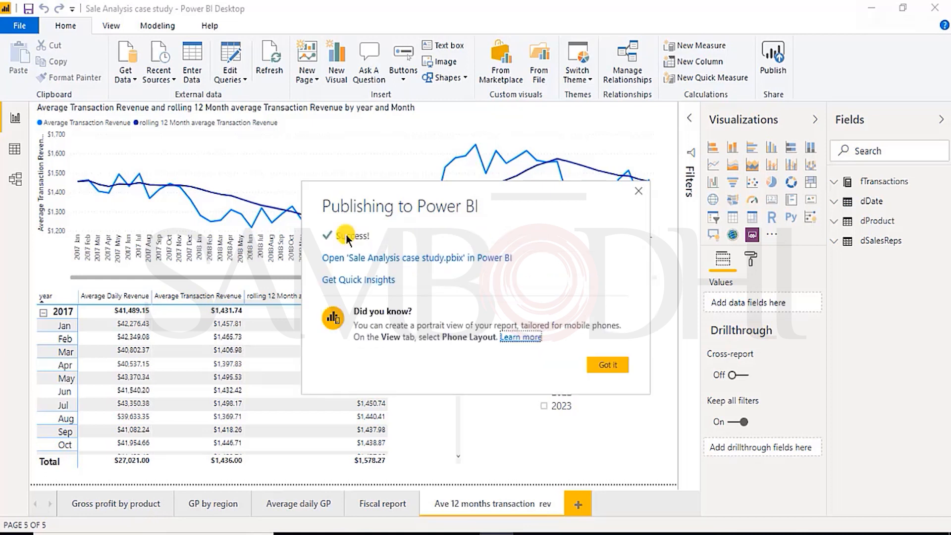
# - Open the republished report in the Power BI service and view its Fiscal report, Average daily GP, GP by region, and Gross profit by product pages
pyautogui.click(367, 258)
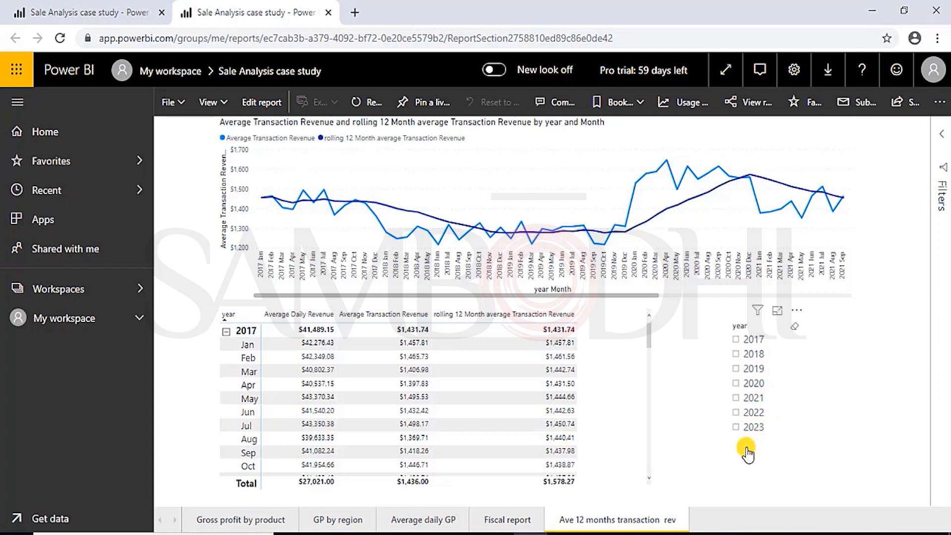
pyautogui.click(529, 520)
pyautogui.click(394, 519)
pyautogui.click(341, 518)
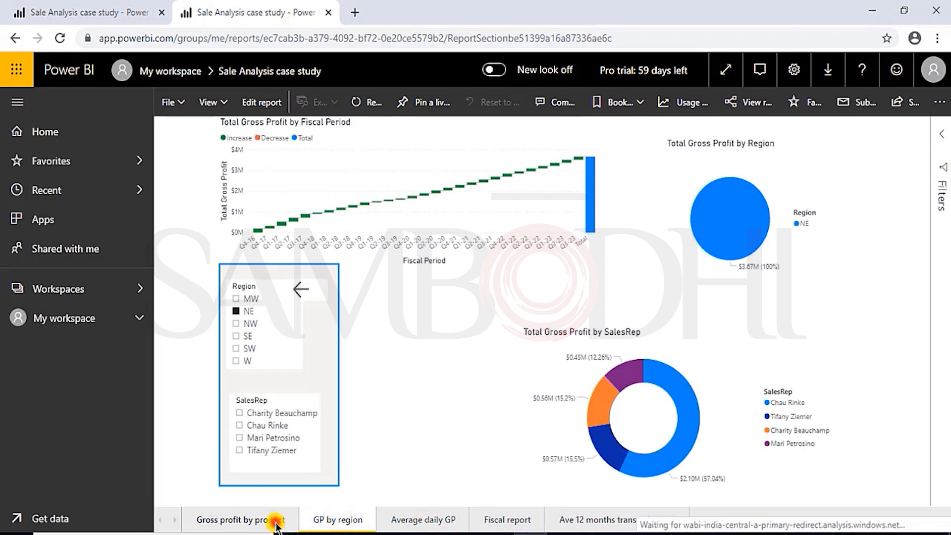
pyautogui.click(274, 518)
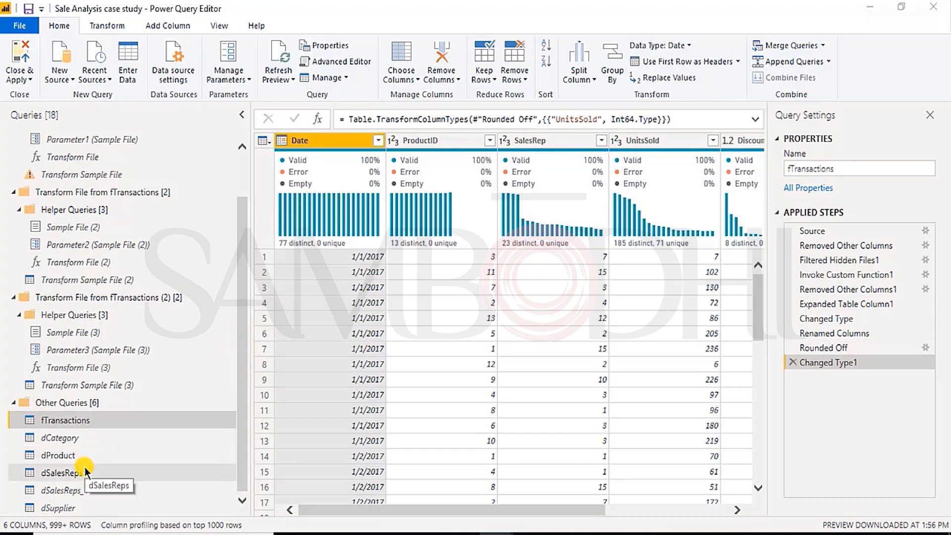
# - Close the Power Query Editor, review the fTransactions and dDate tables and the model relationships, and return to the report view
pyautogui.click(21, 64)
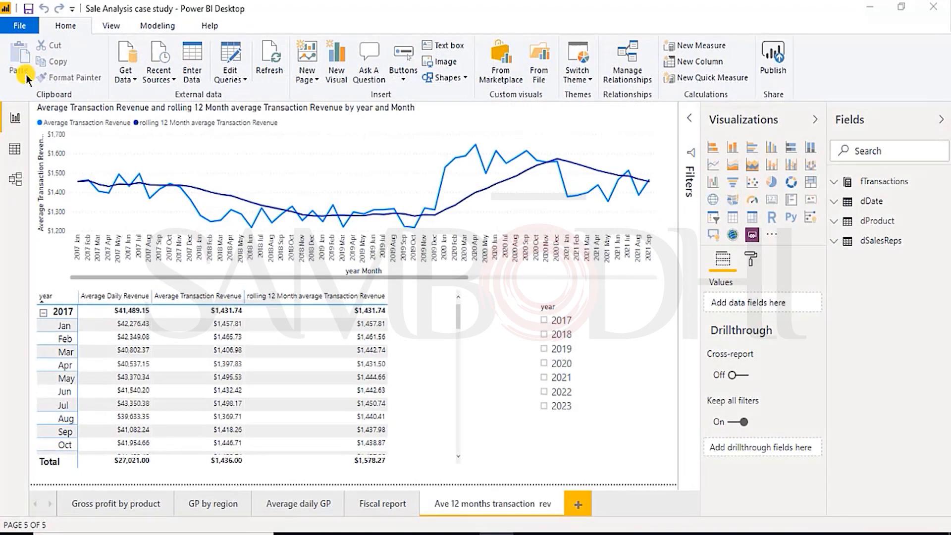
pyautogui.click(13, 150)
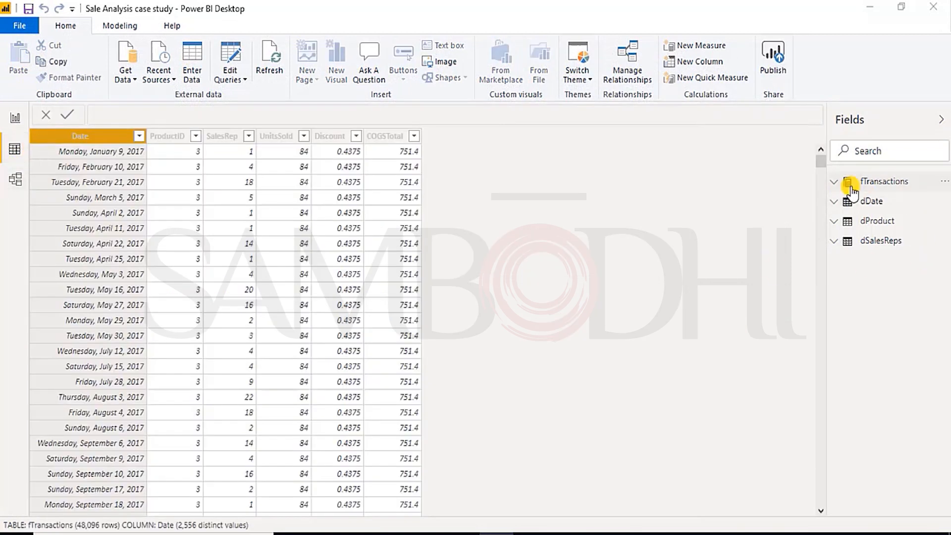
pyautogui.click(837, 203)
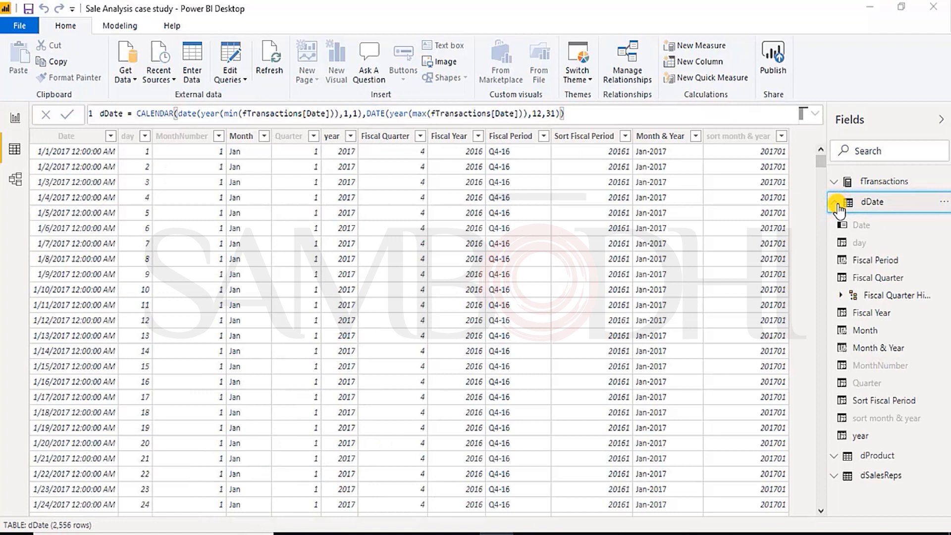
pyautogui.click(15, 181)
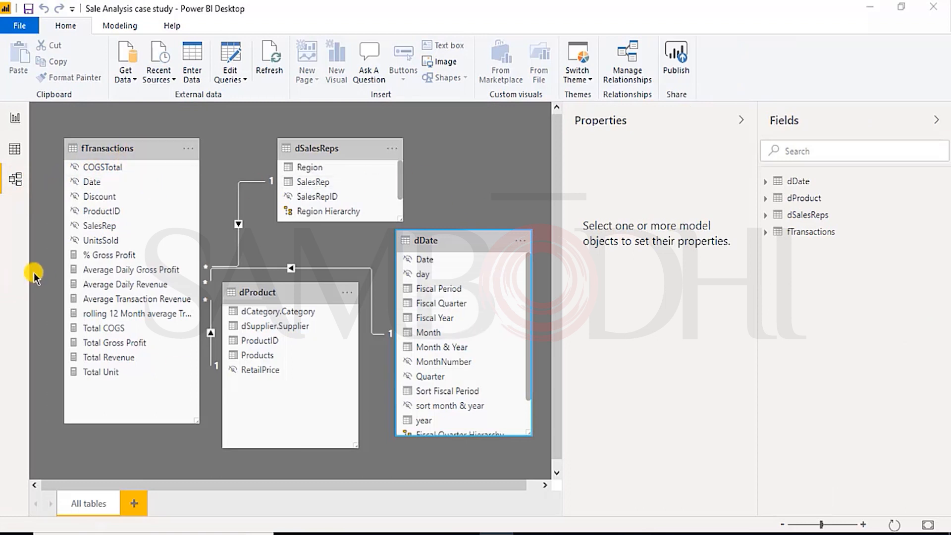
pyautogui.click(11, 119)
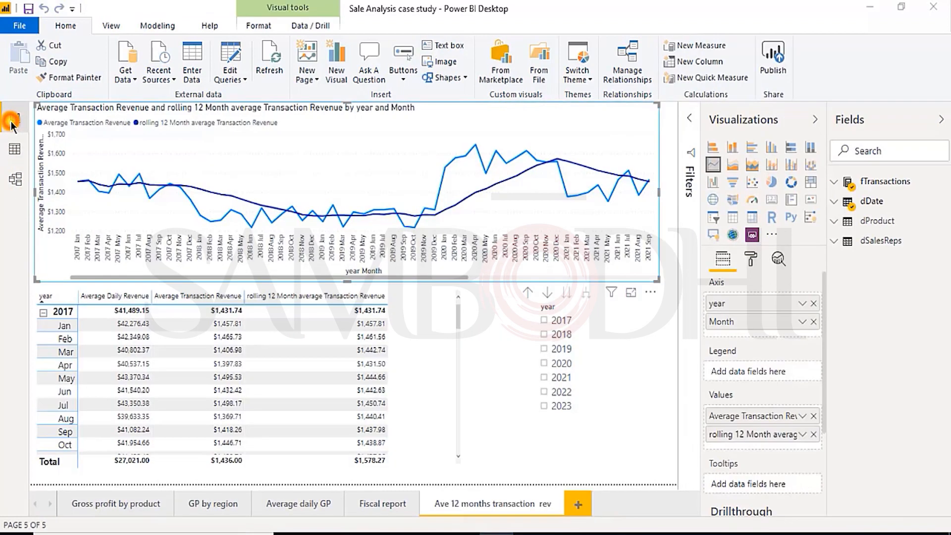